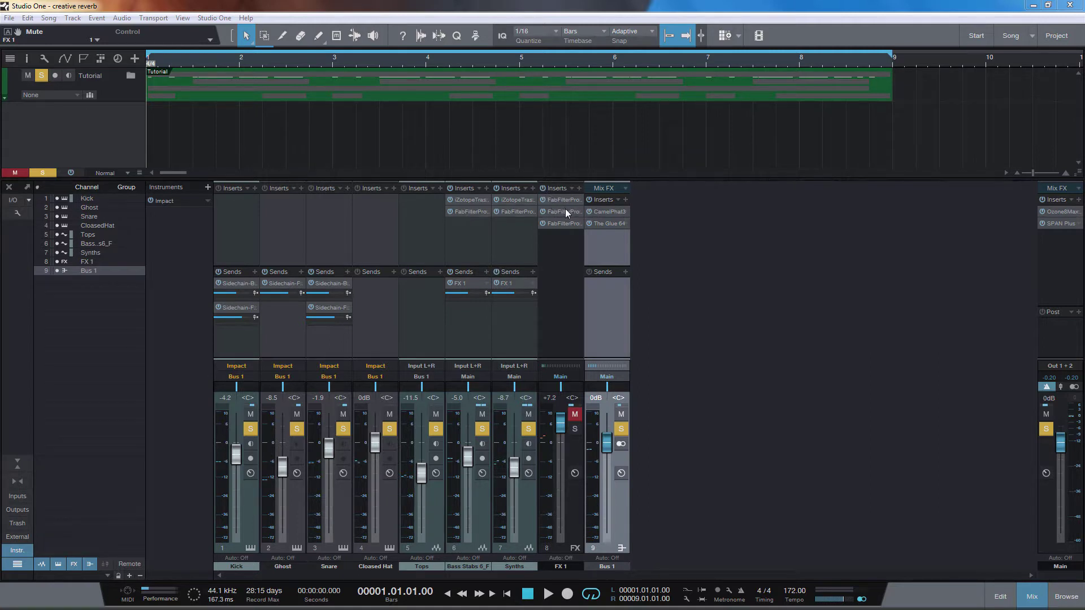
Play the loop with the FX 1 reverb channel muted, and again with FX 1 unmuted, to compare the two
click(549, 594)
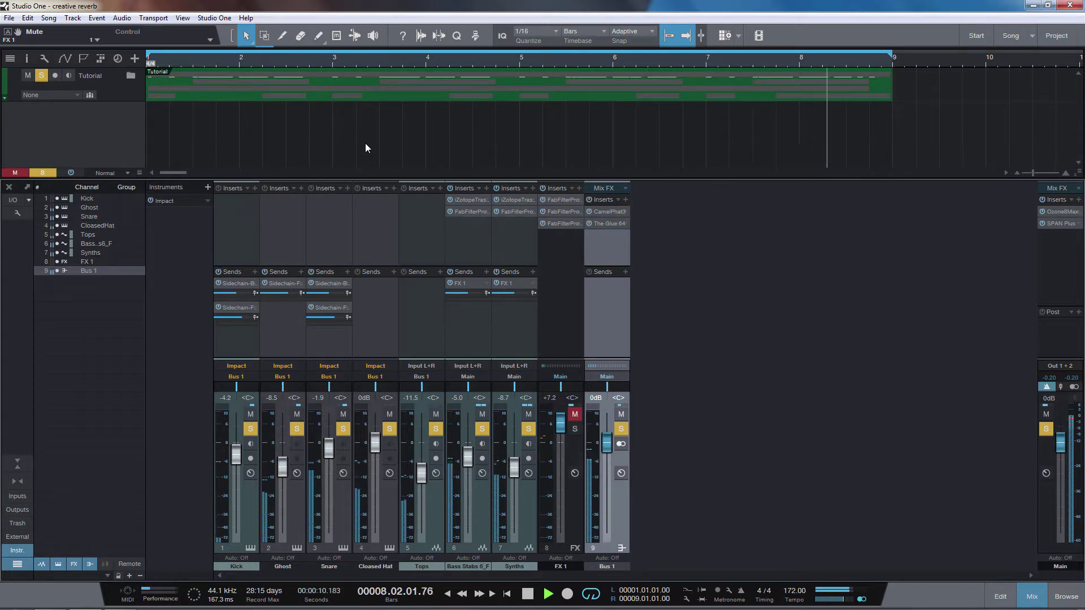
key(space)
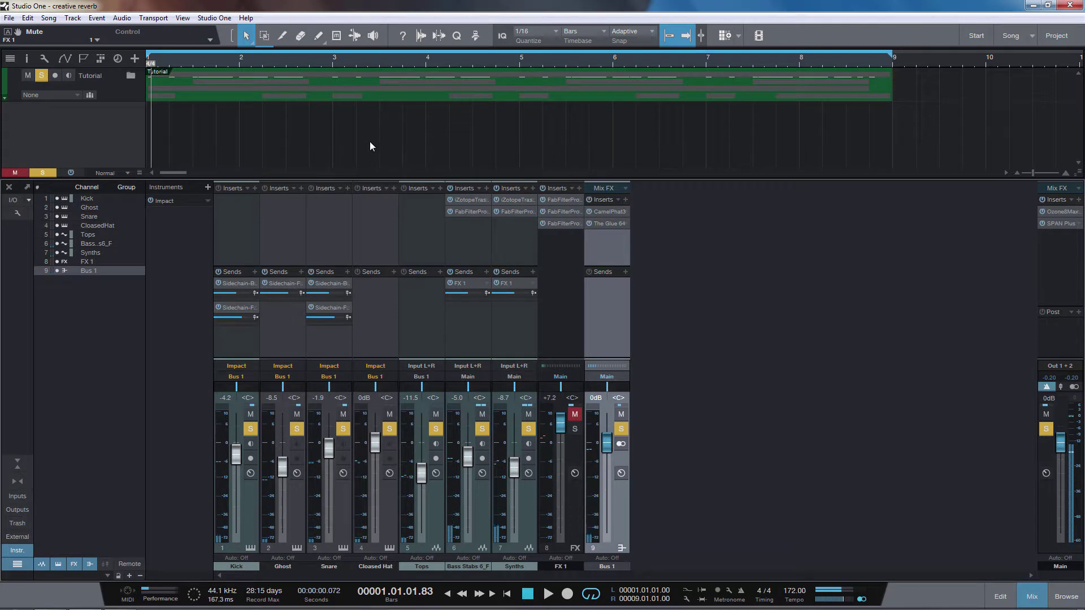
click(575, 415)
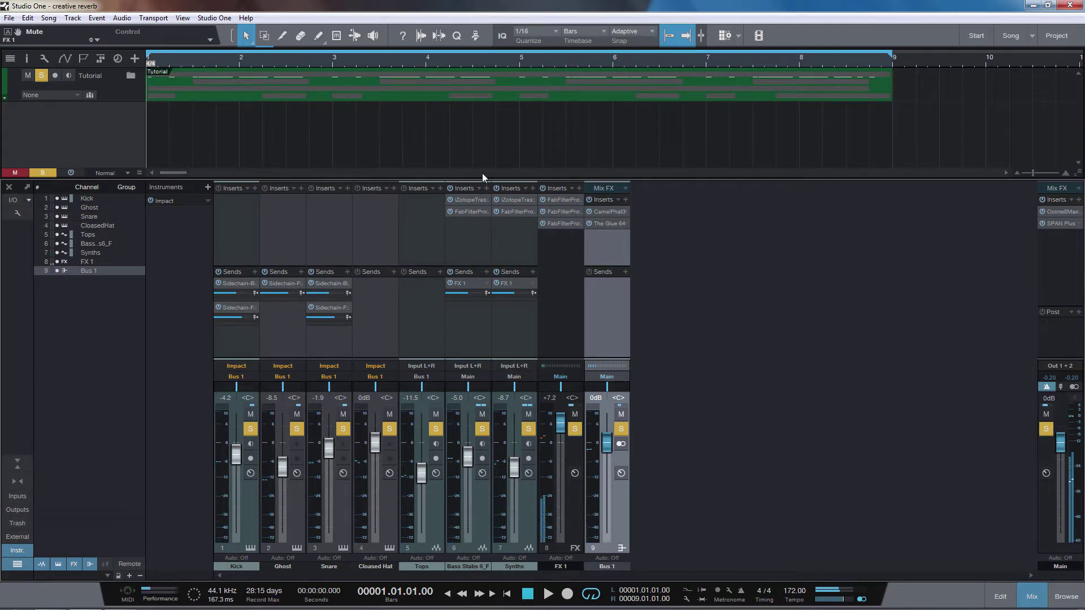
key(space)
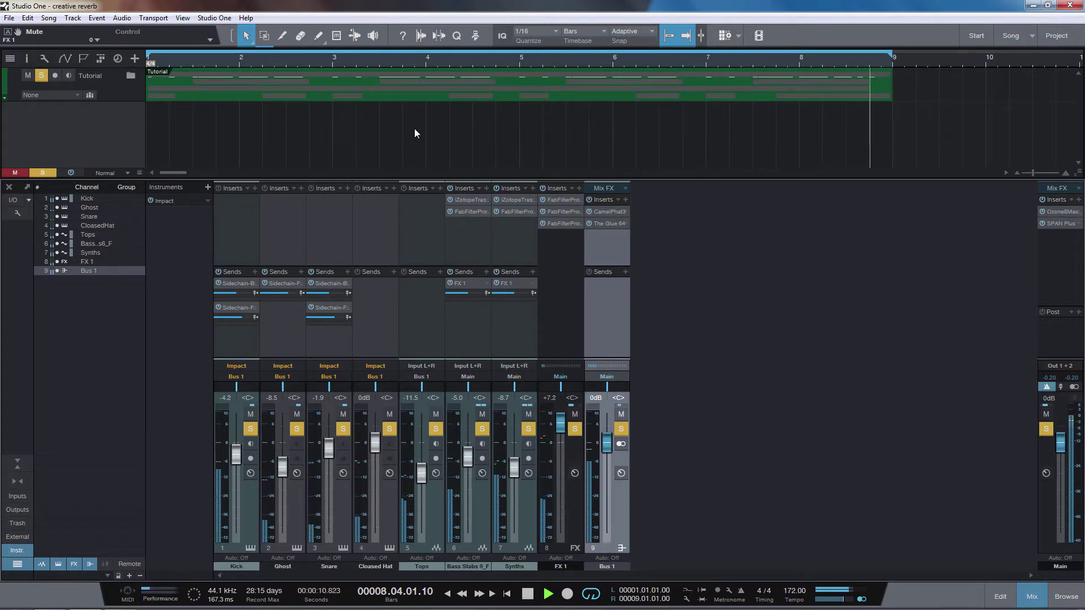
key(space)
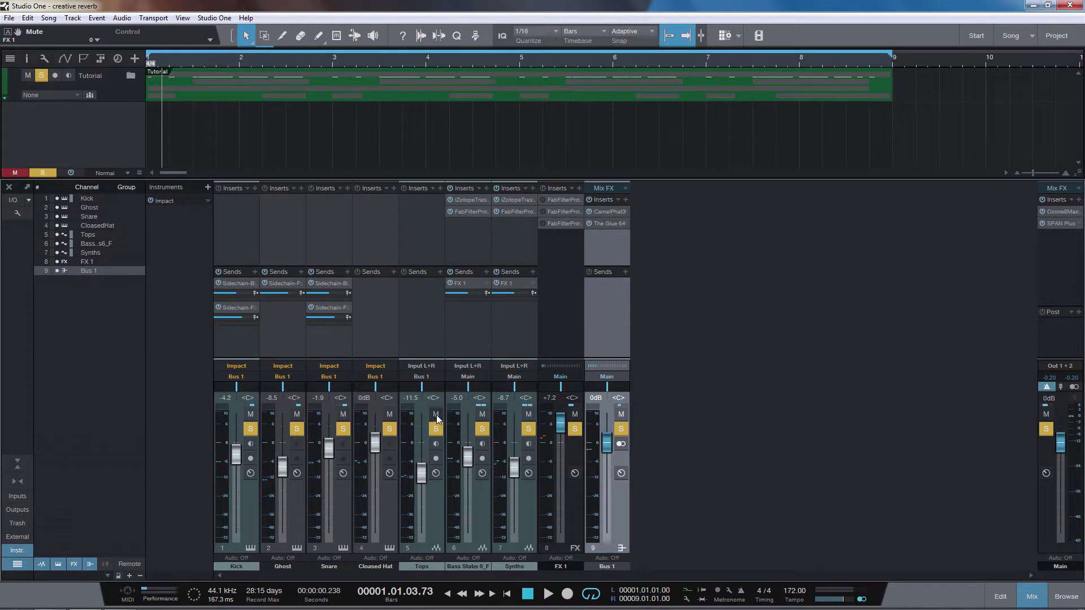
Mute the Bus 1, Tops and Cloased Hat channels and play the loop from the start with only bass and synths
click(621, 415)
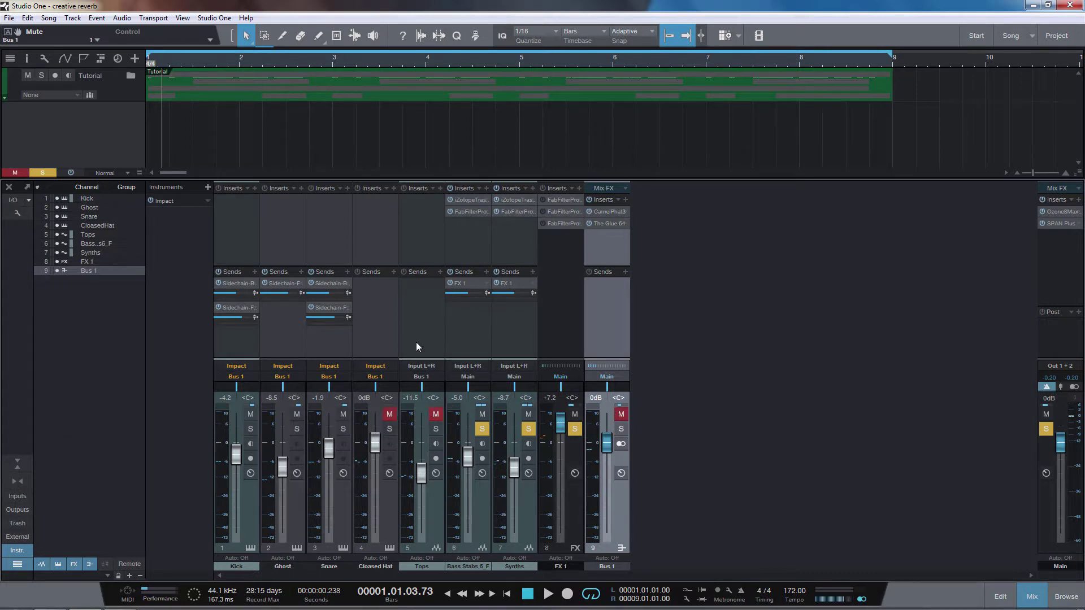
key(Home)
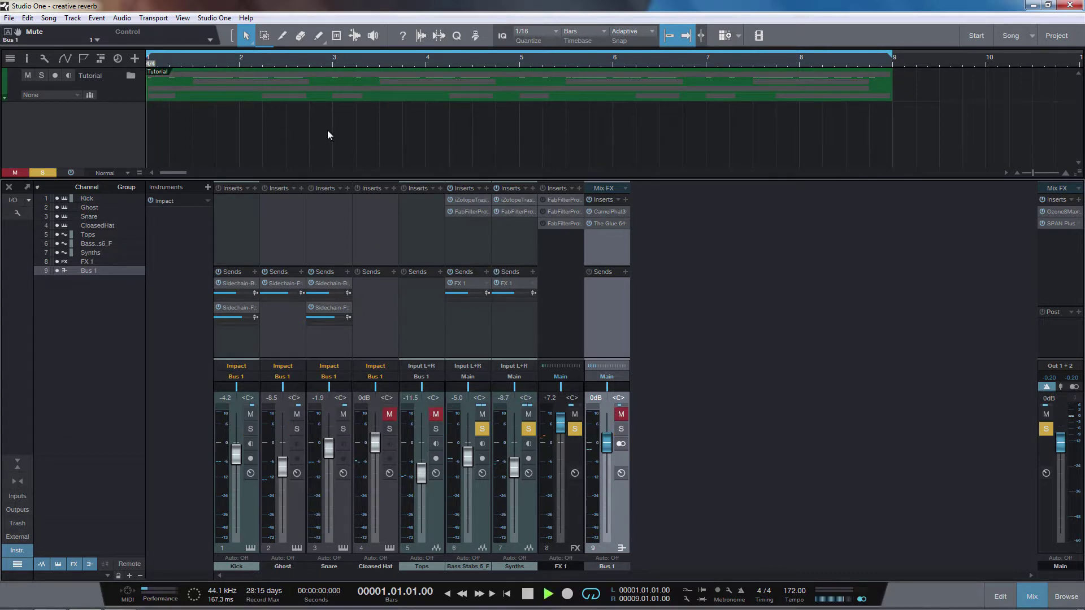
key(space)
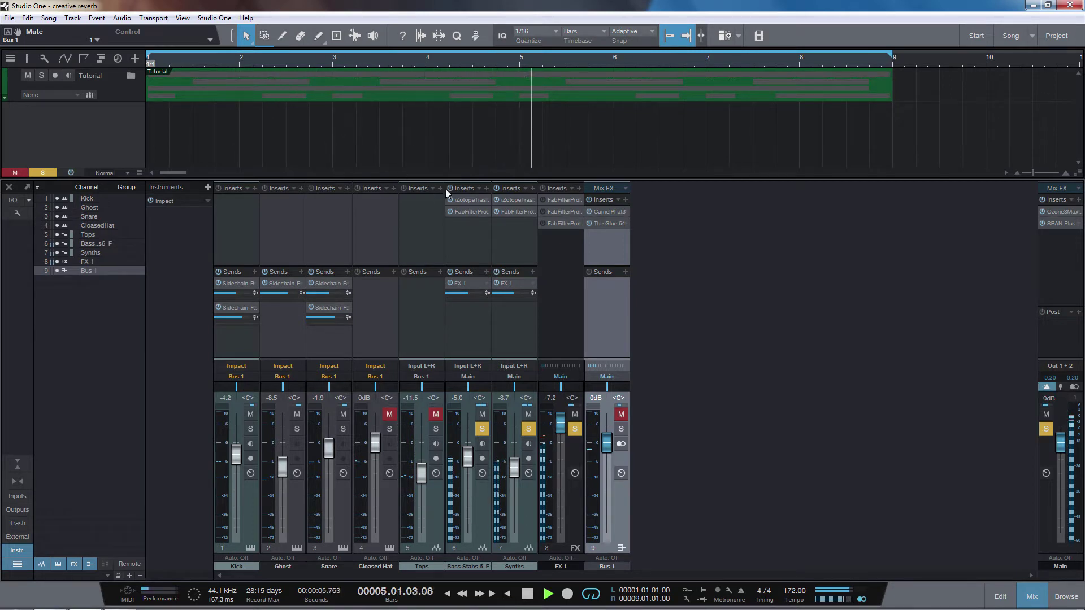
Open and activate the FabFilter Pro-R reverb on FX 1, audition the loop through it, and close the plug-in window
click(564, 200)
mouse_move(567, 205)
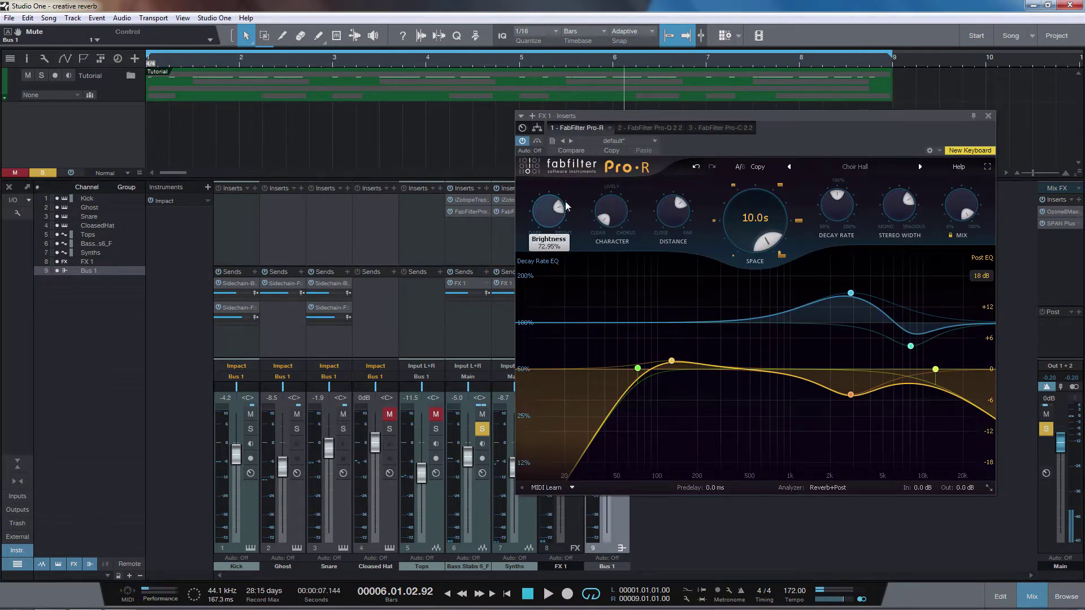
drag(850, 117, 760, 131)
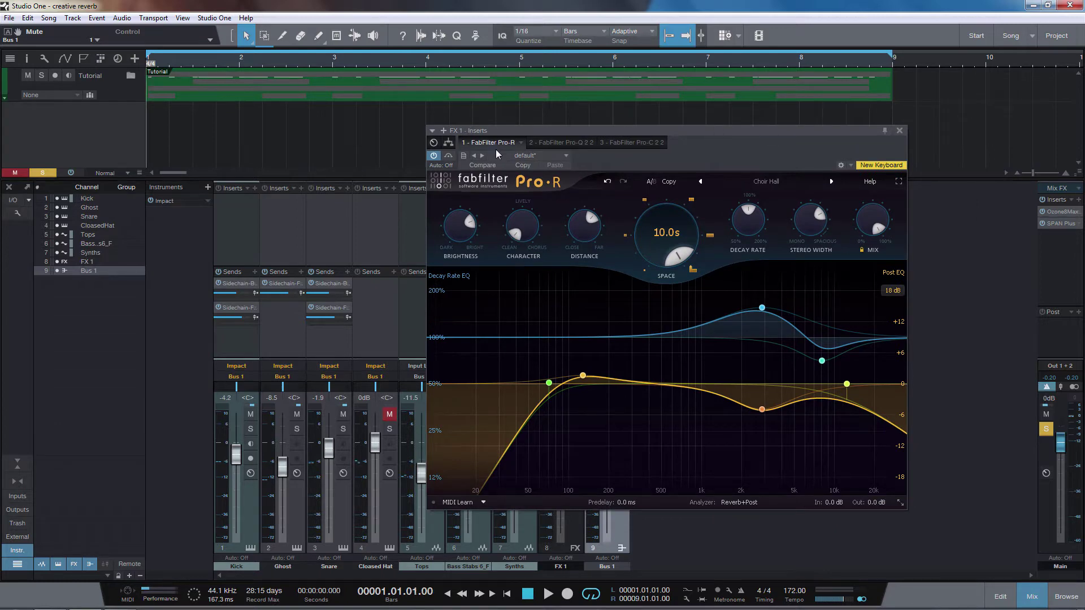
drag(767, 141, 659, 144)
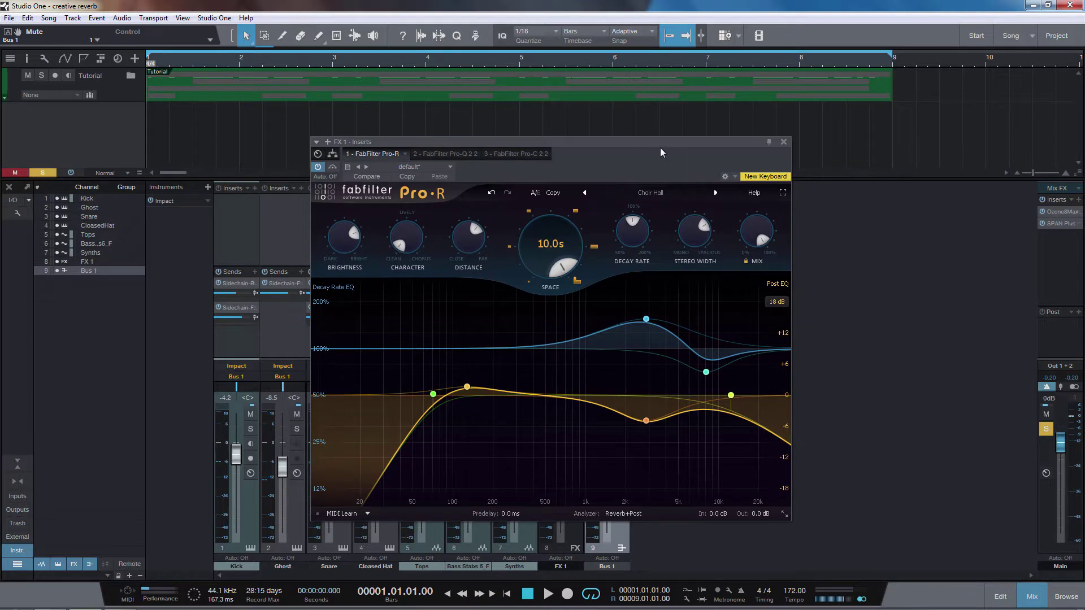
key(space)
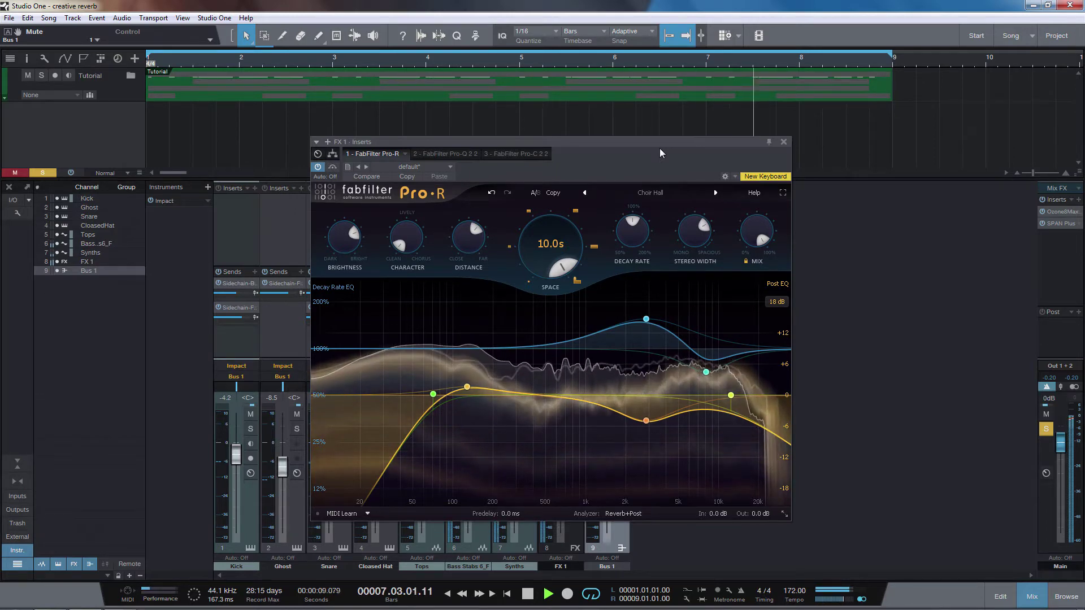
key(space)
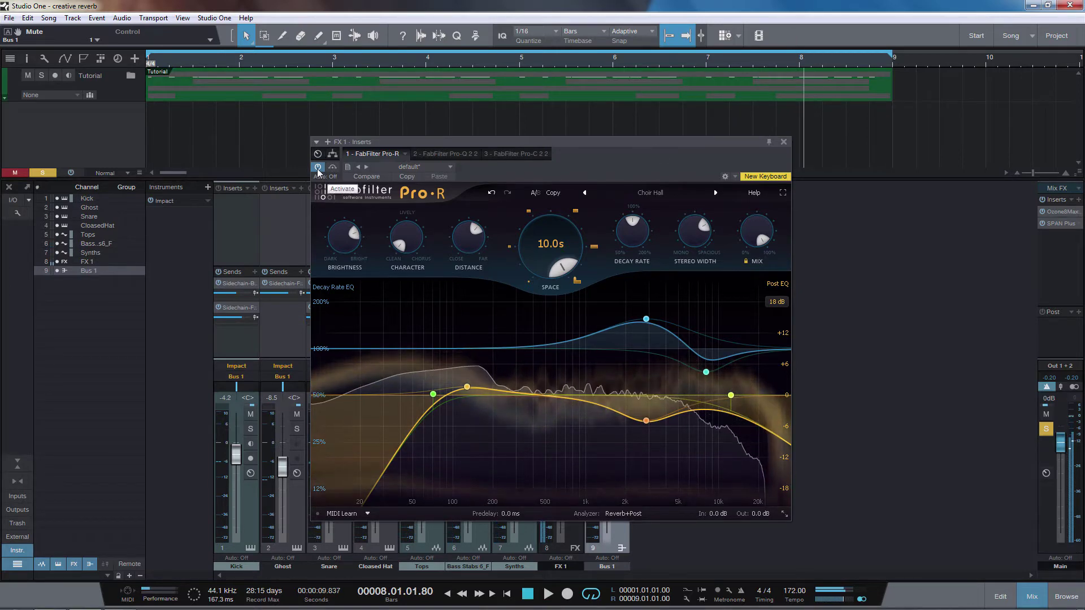
click(783, 143)
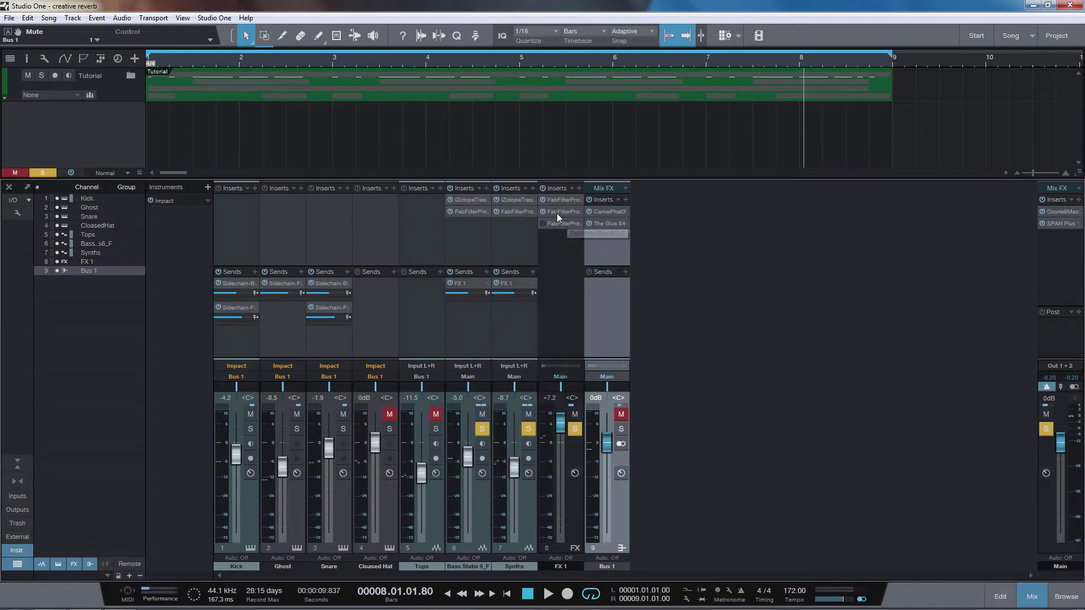
Open the FabFilter Pro-Q 2 on FX 1 and play the loop to examine the low cut on the reverb, closing its window when done
double_click(558, 212)
drag(618, 42, 697, 41)
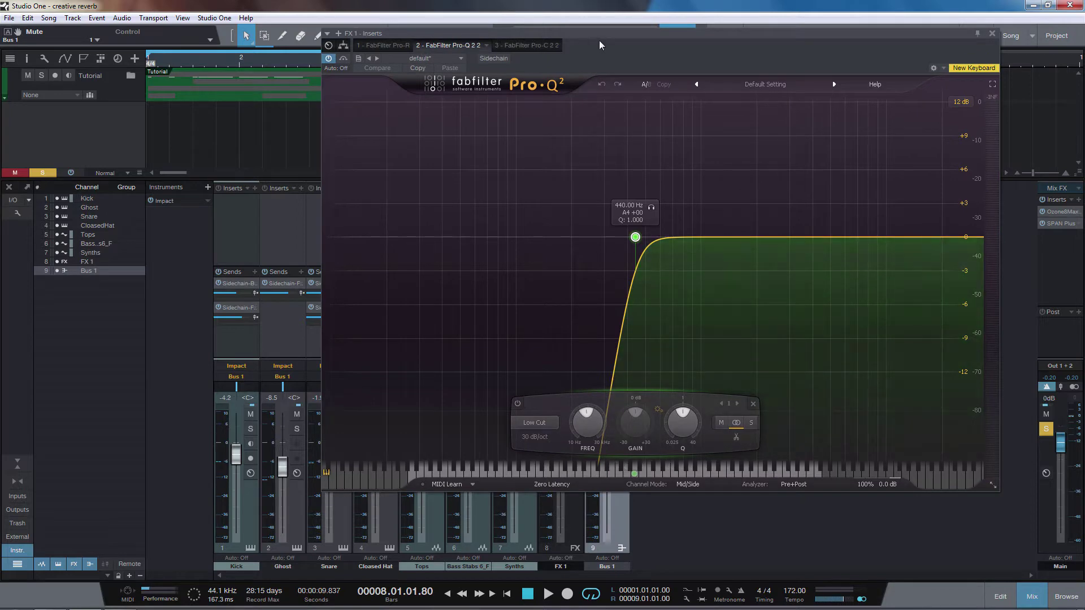
drag(599, 36, 590, 335)
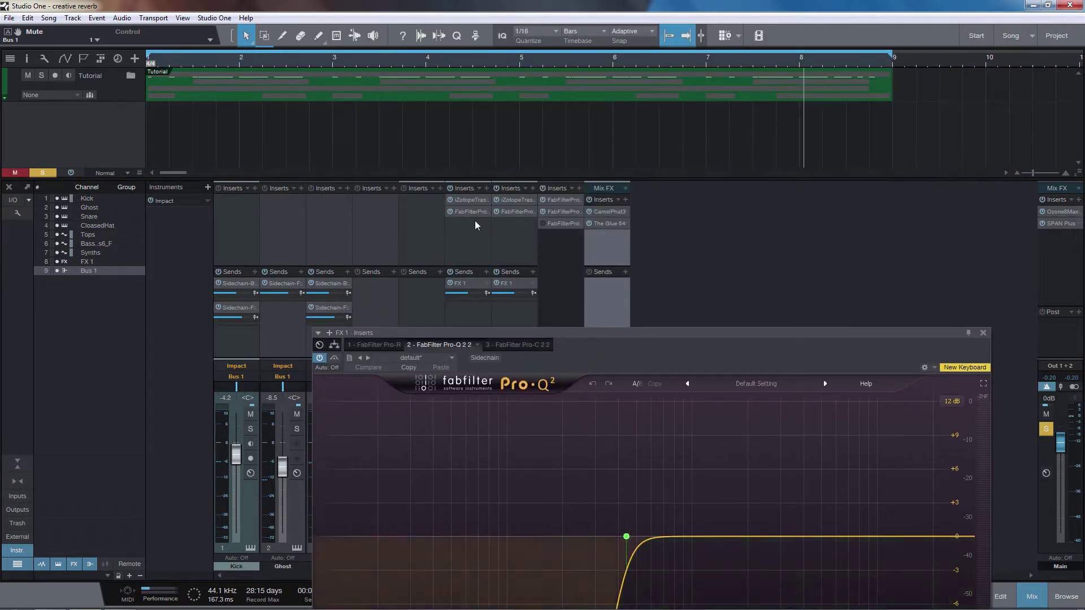
drag(703, 339, 653, 138)
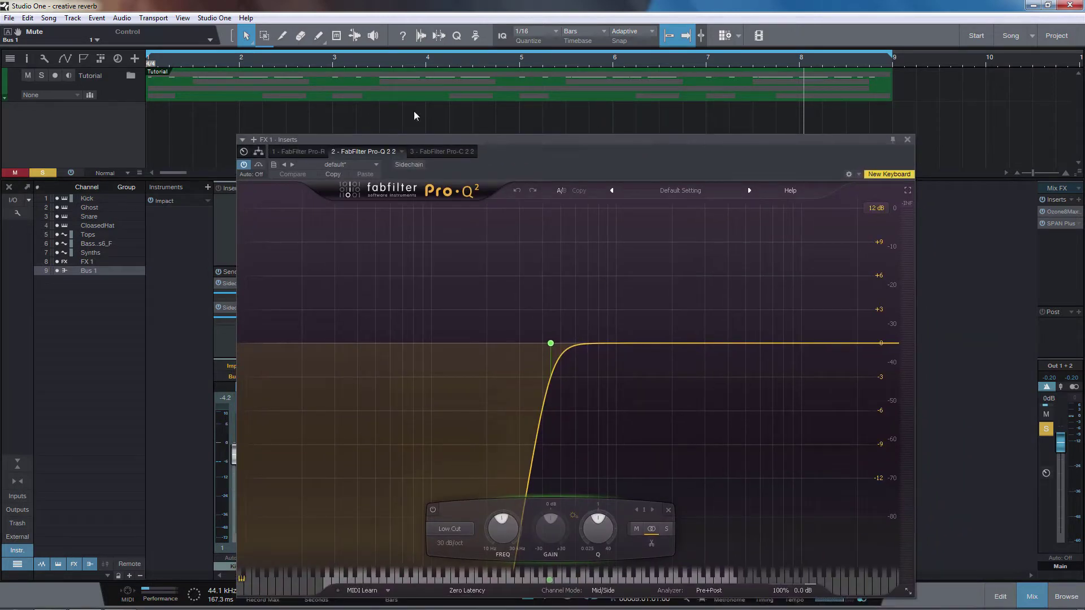
drag(562, 144, 548, 95)
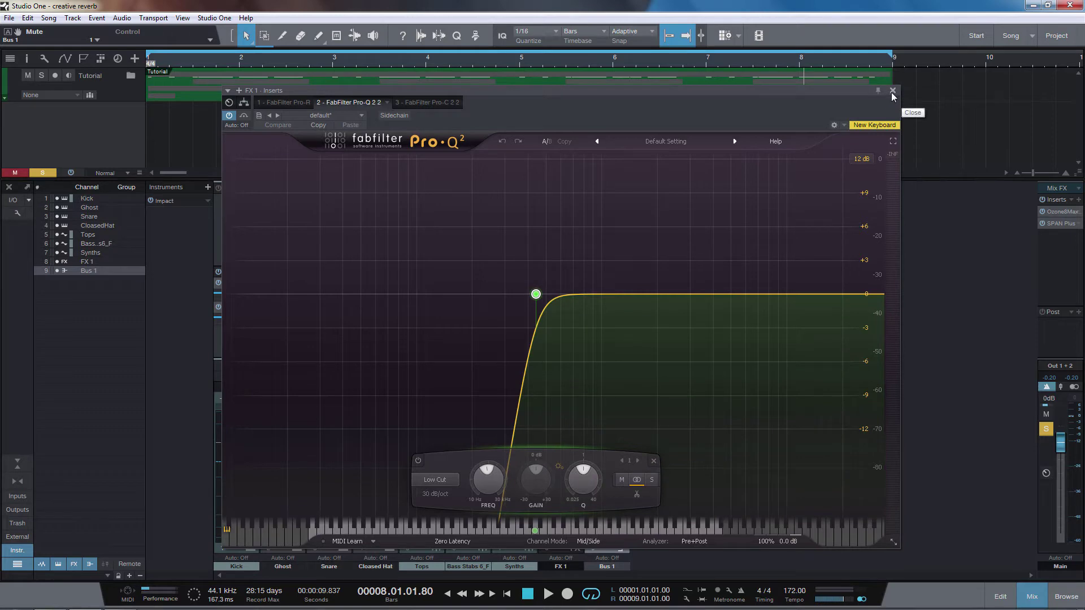
drag(803, 90, 801, 385)
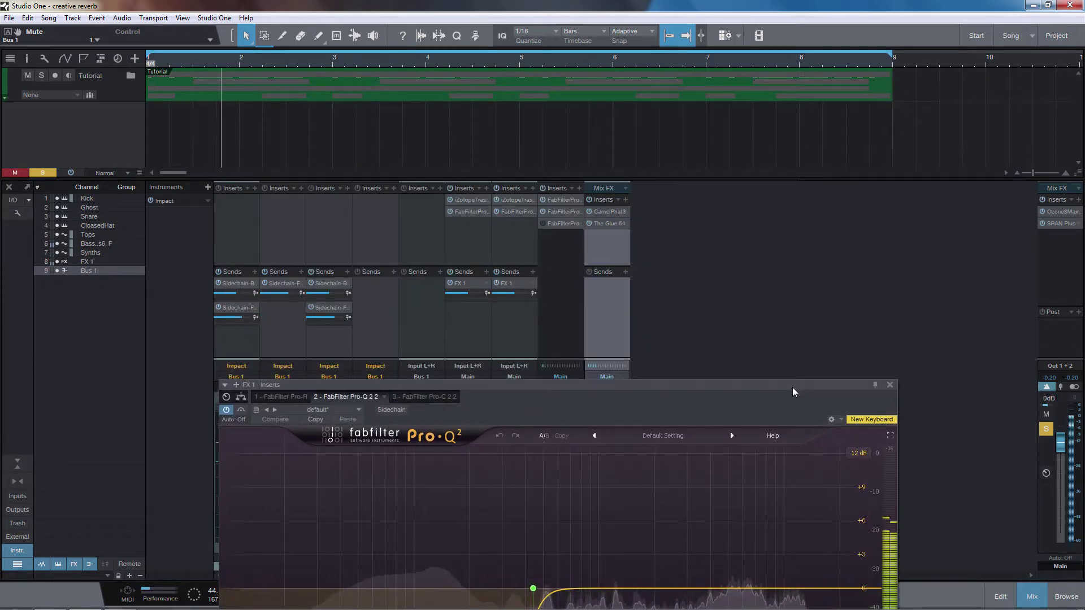
drag(794, 385, 775, 91)
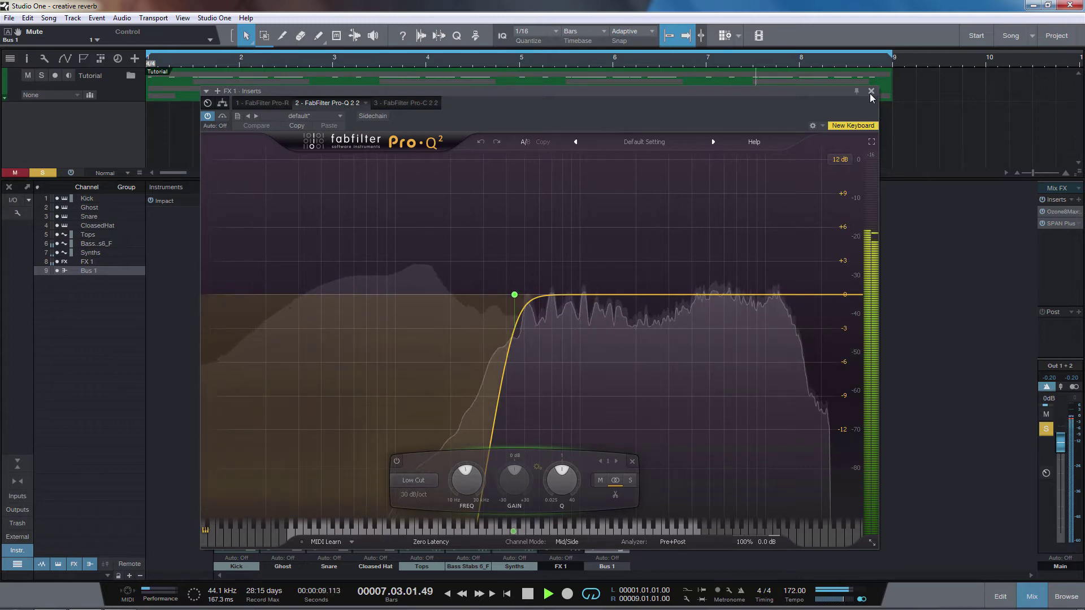
click(871, 92)
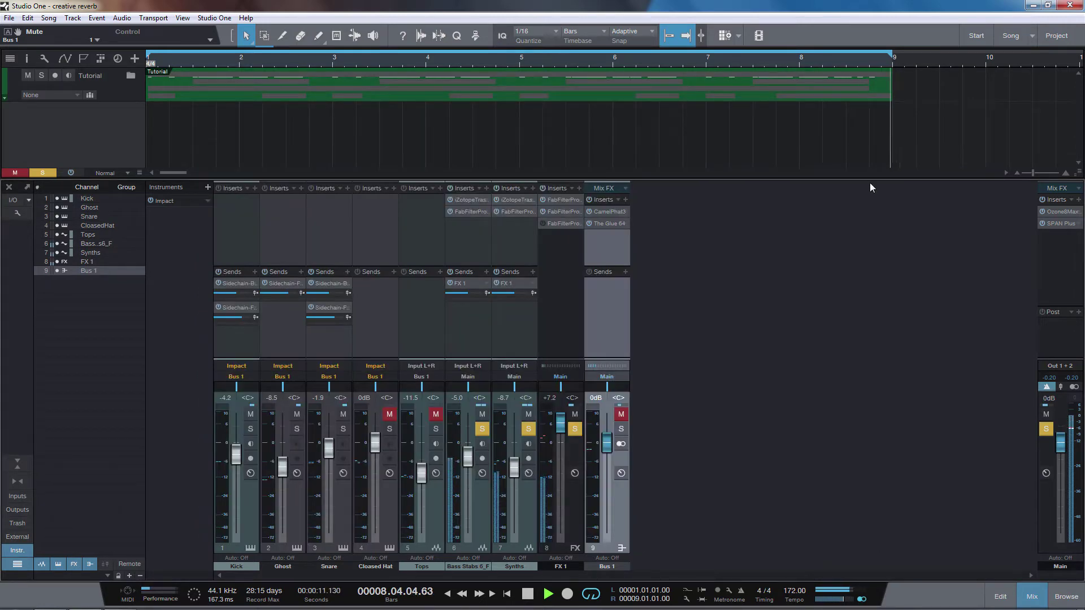
key(space)
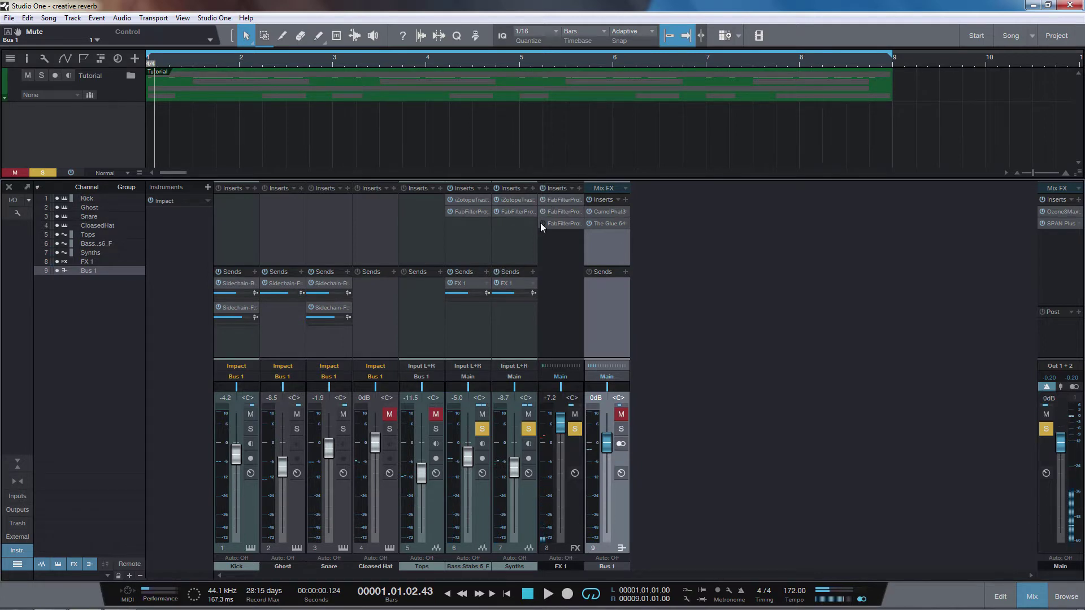
Open and activate the FabFilter Pro-C 2 compressor on FX 1 and place its window clear of the mixer channels
click(561, 226)
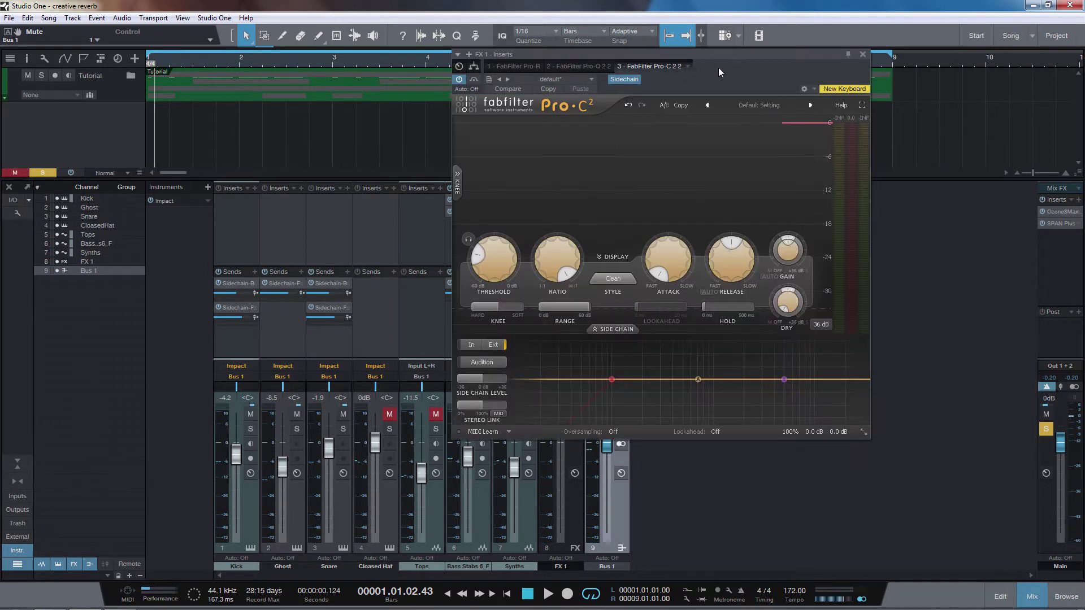
drag(719, 70, 705, 94)
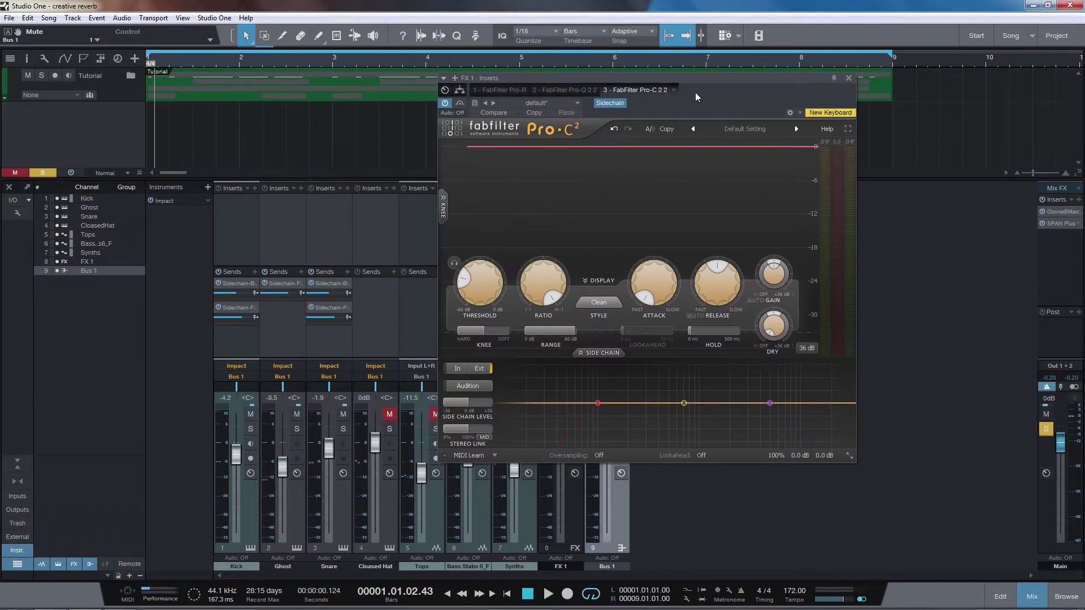
drag(710, 79, 903, 73)
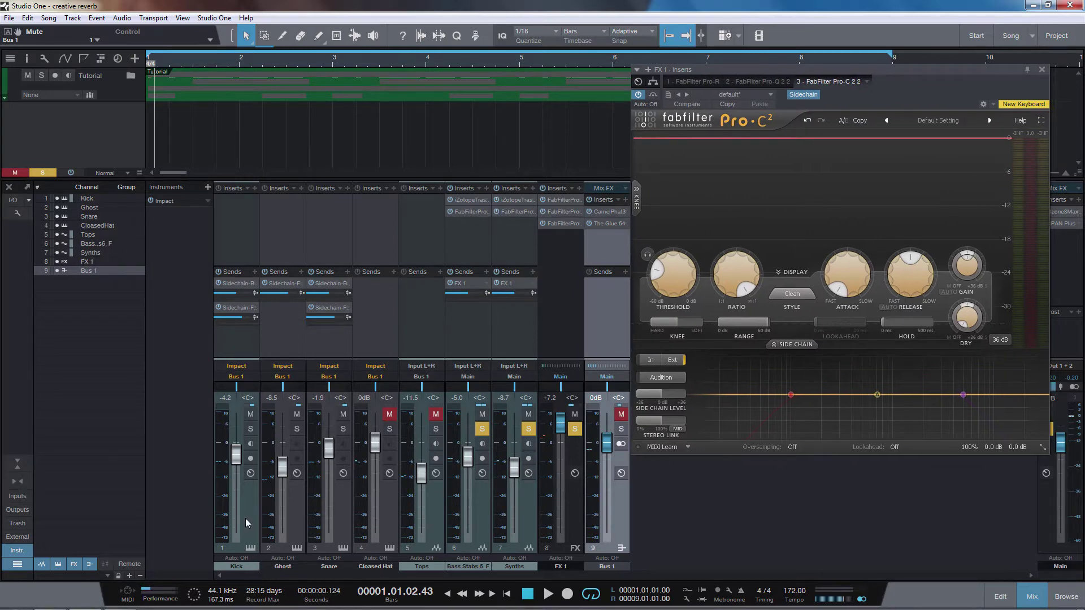
Solo the Kick, Ghost and Snare channels and mute the bass stabs, Synths and FX 1 channels
click(250, 414)
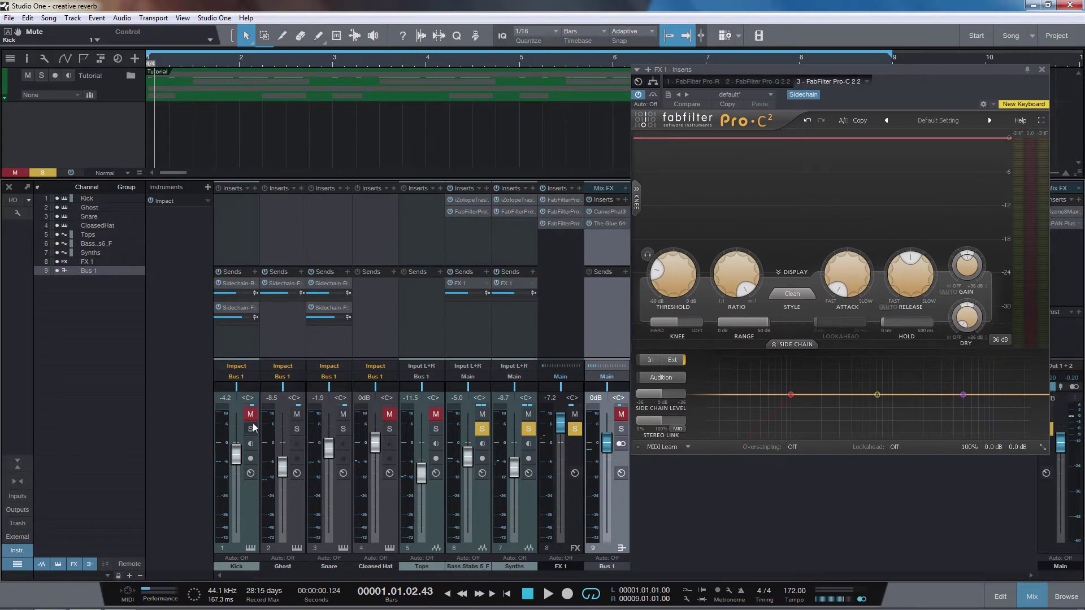
click(252, 429)
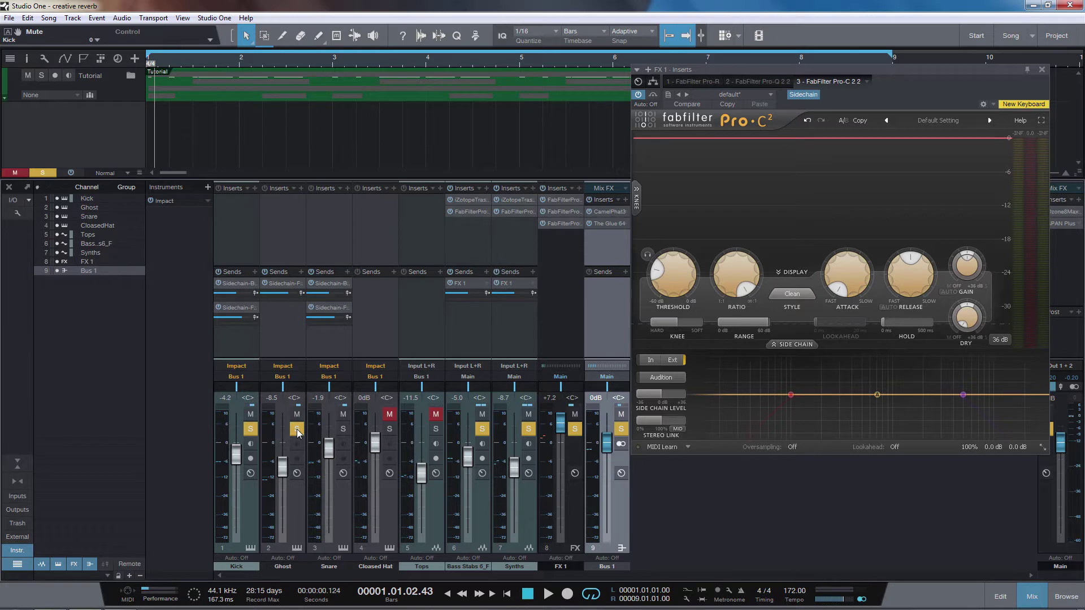
click(574, 415)
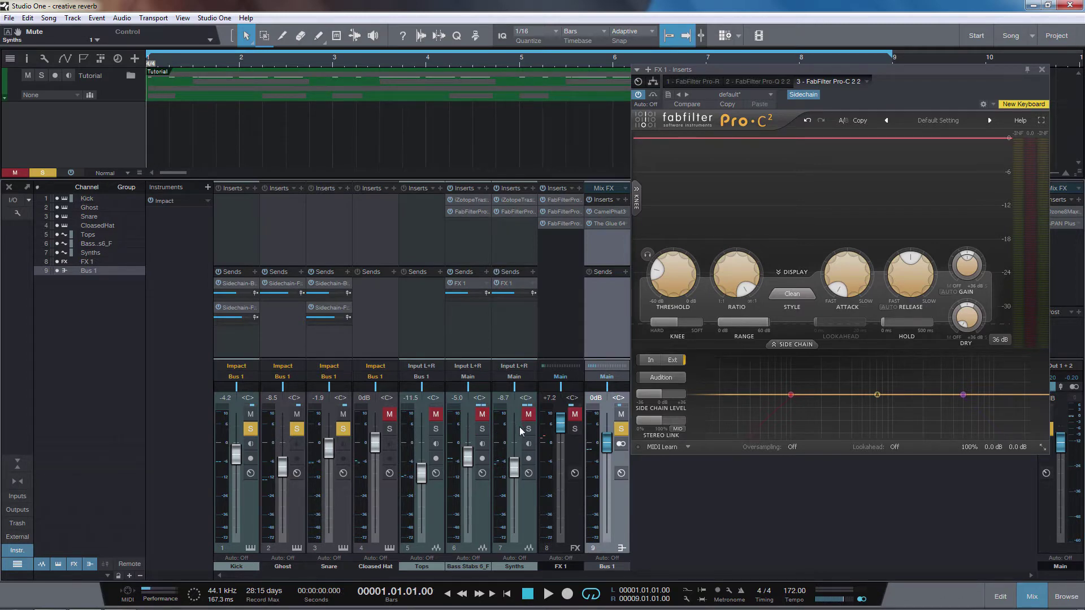
Play the soloed drums and examine how they trigger the Pro-C 2 sidechain gain reduction
key(space)
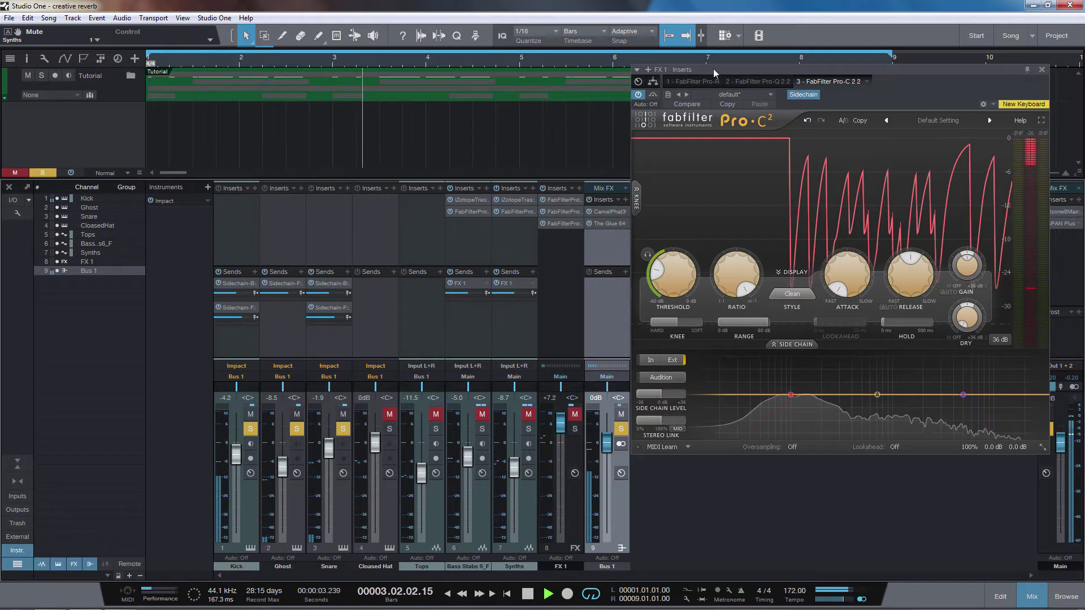
drag(713, 69, 513, 76)
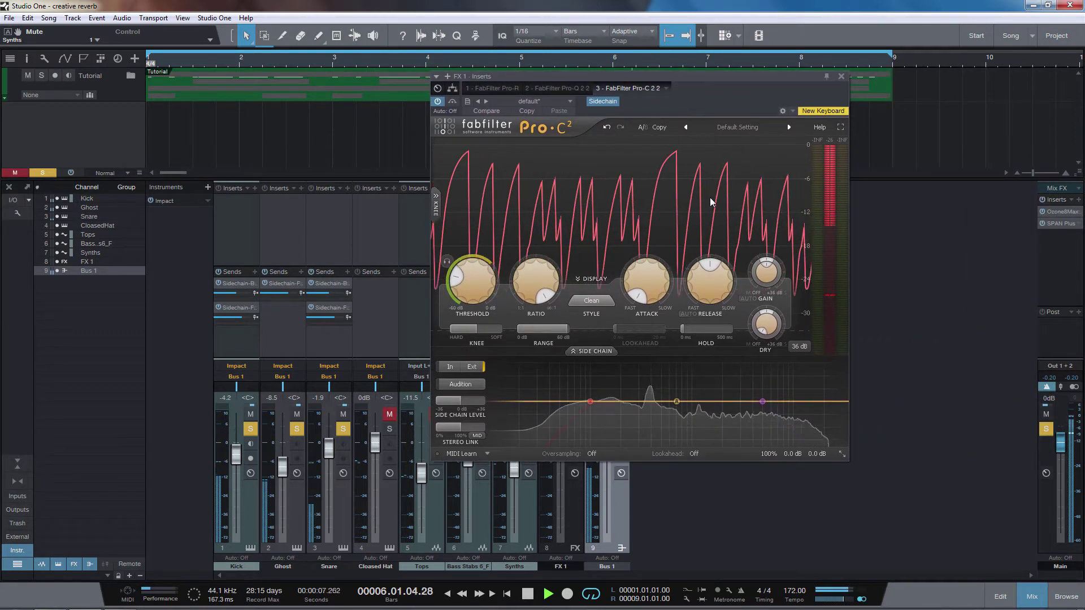
key(space)
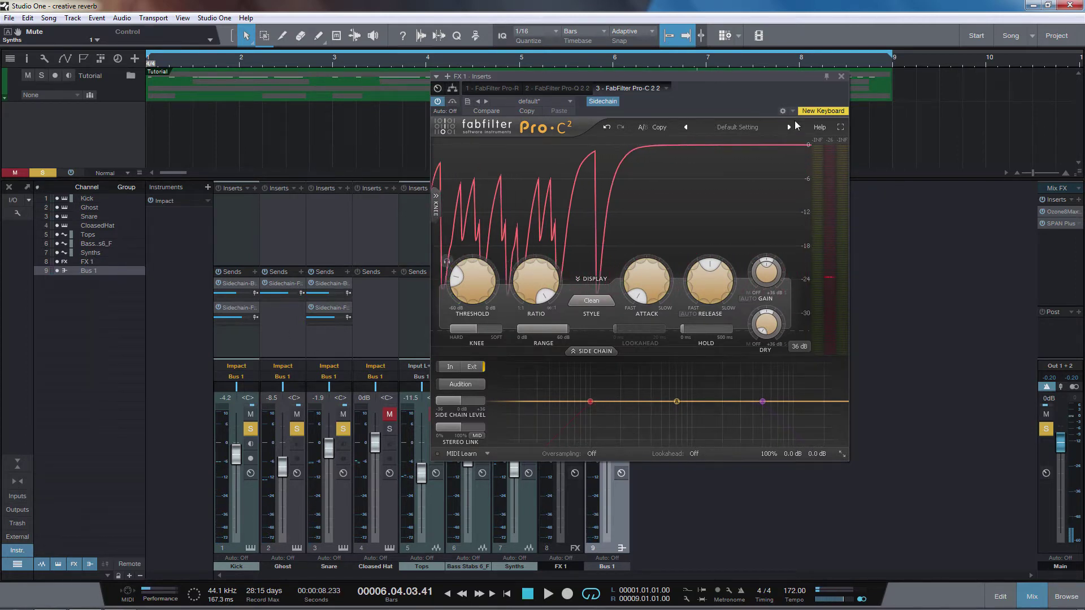
Move the Pro-C 2 window aside to uncover the FX 1 inserts and the drum channels' sidechain sends
drag(763, 77, 1016, 97)
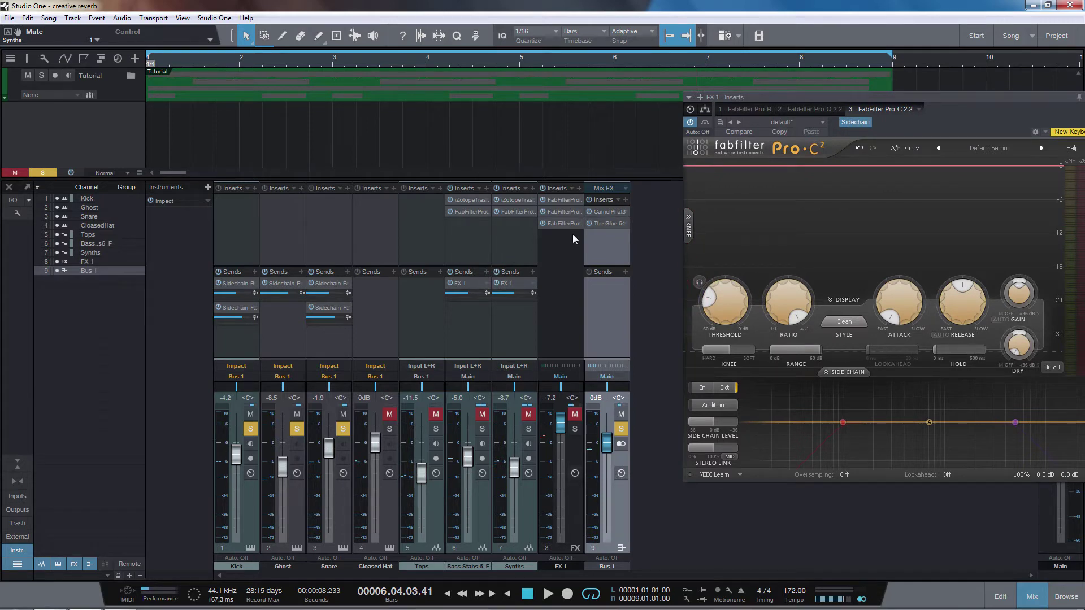
drag(888, 100, 807, 89)
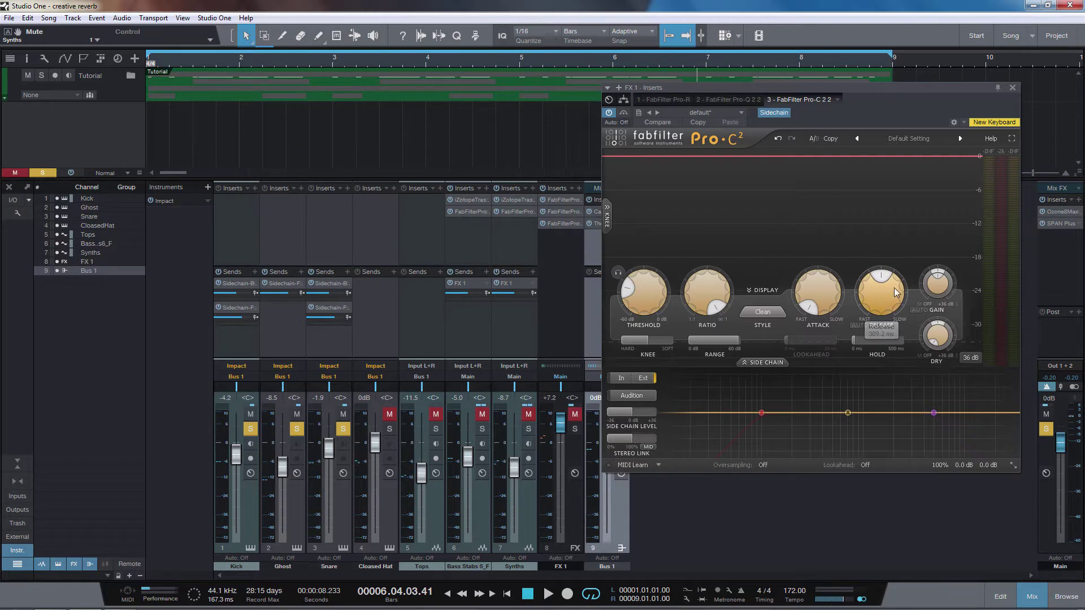
drag(808, 84, 930, 88)
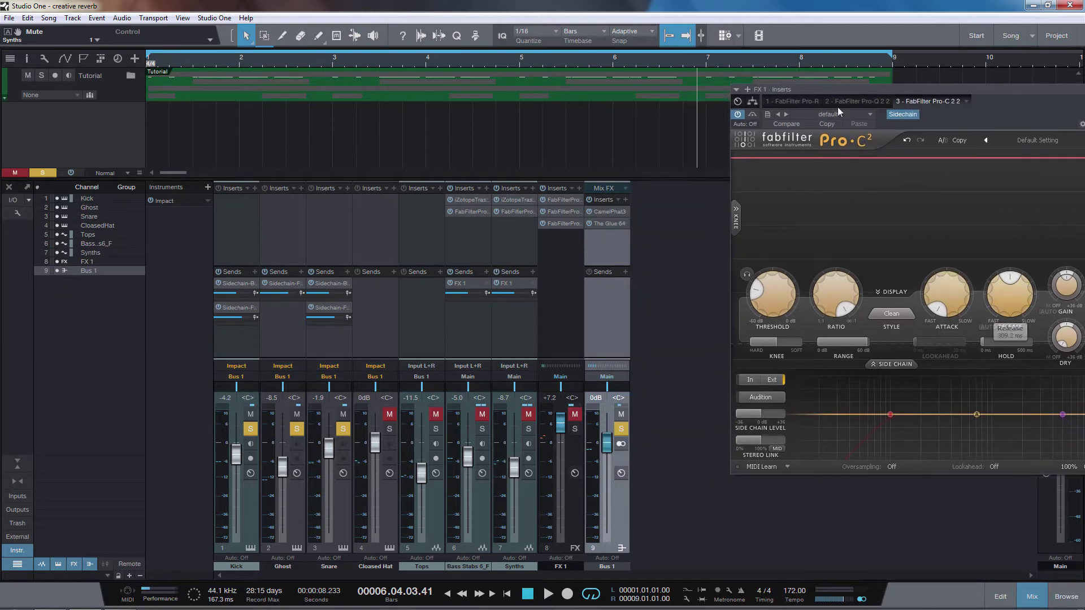
drag(836, 90, 788, 90)
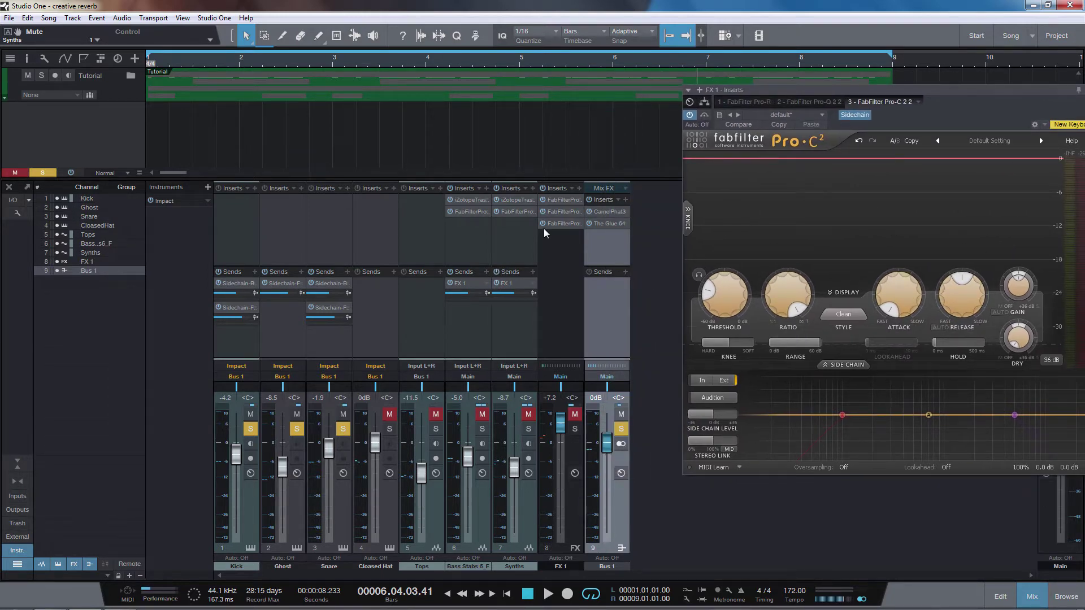
Unmute the FX 1 channel, play the song and move the Pro-C 2 window to show its full gain reduction display
click(574, 413)
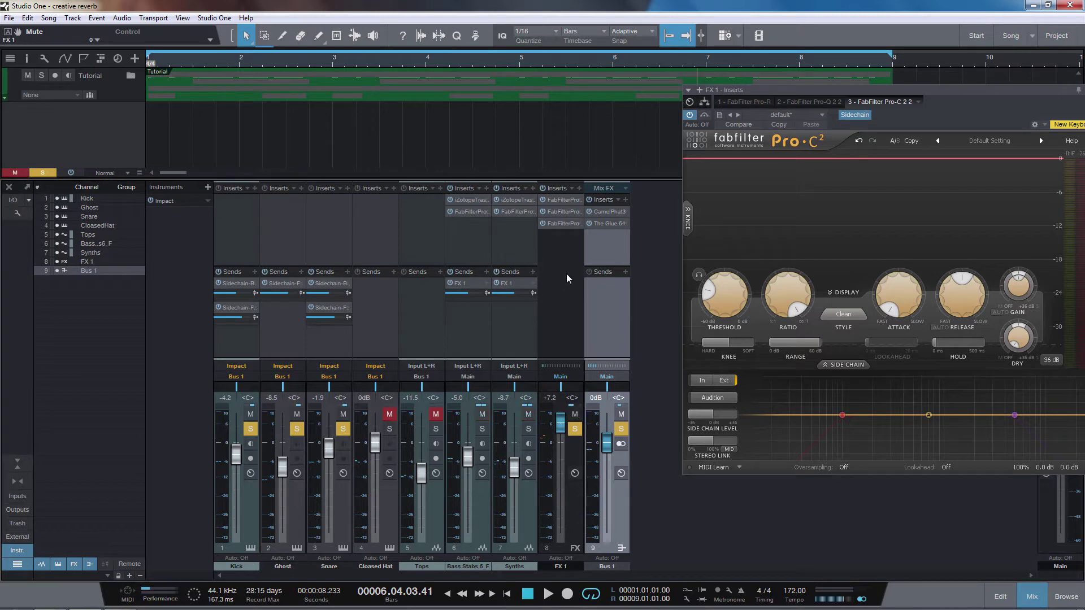
key(space)
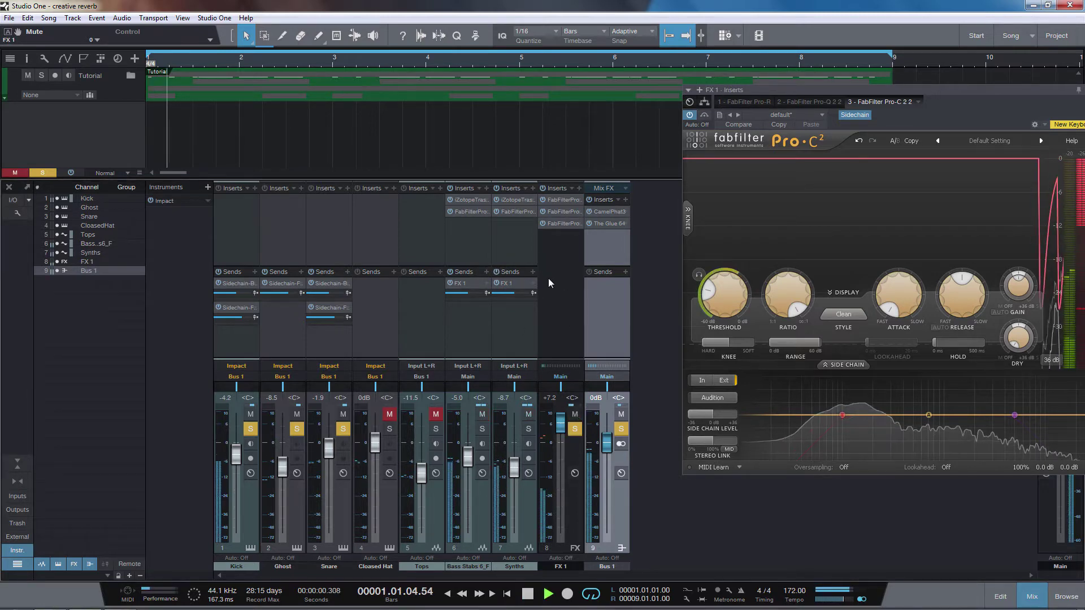
drag(797, 93, 677, 88)
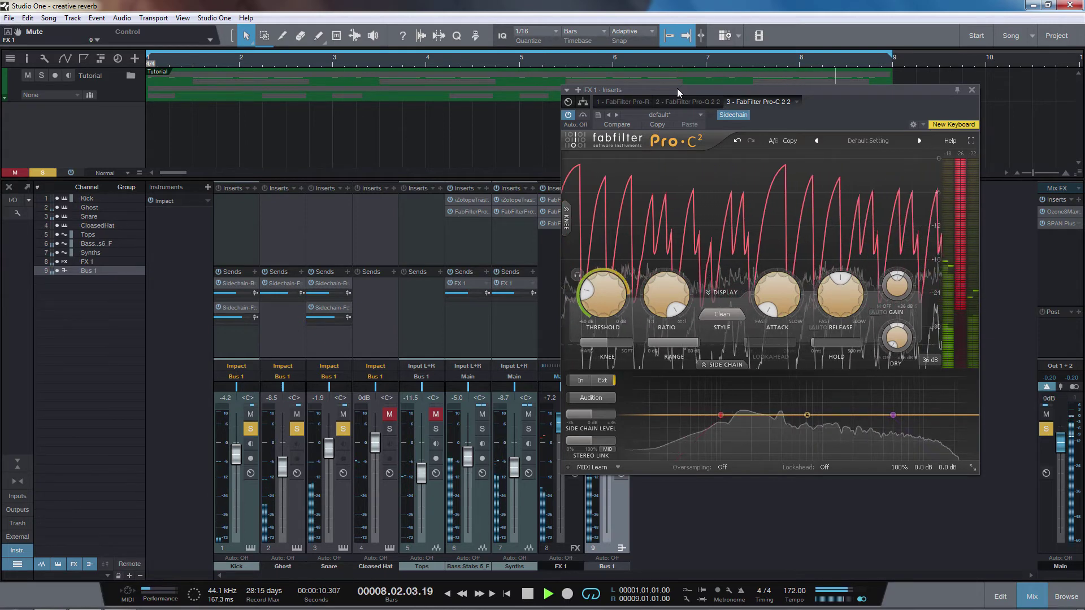
key(space)
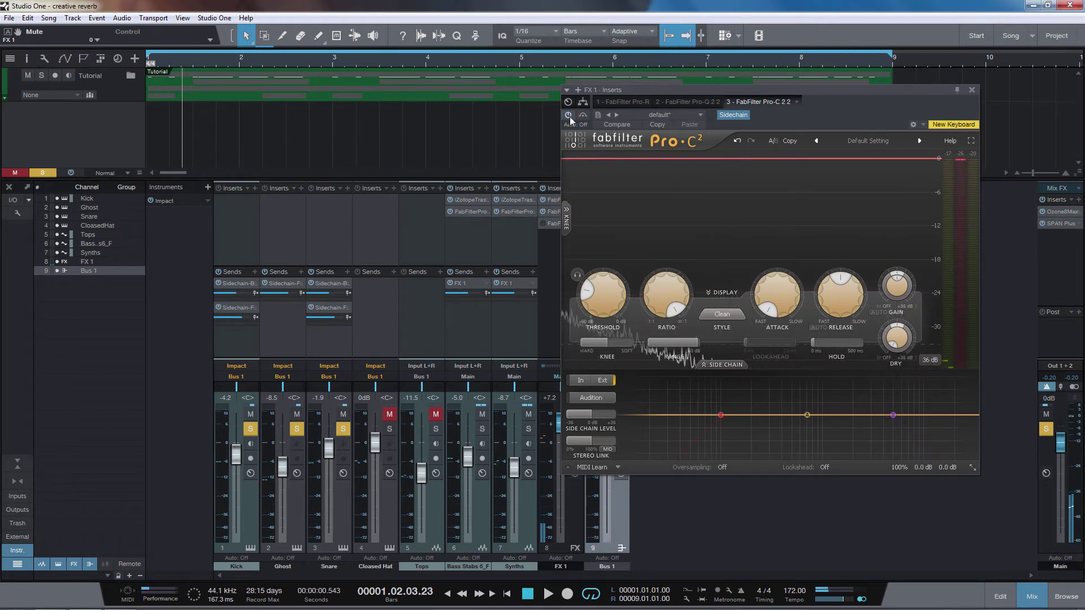
Reposition the Pro-C 2 window, set the release to 10 ms and play the song from the start
drag(650, 89, 726, 77)
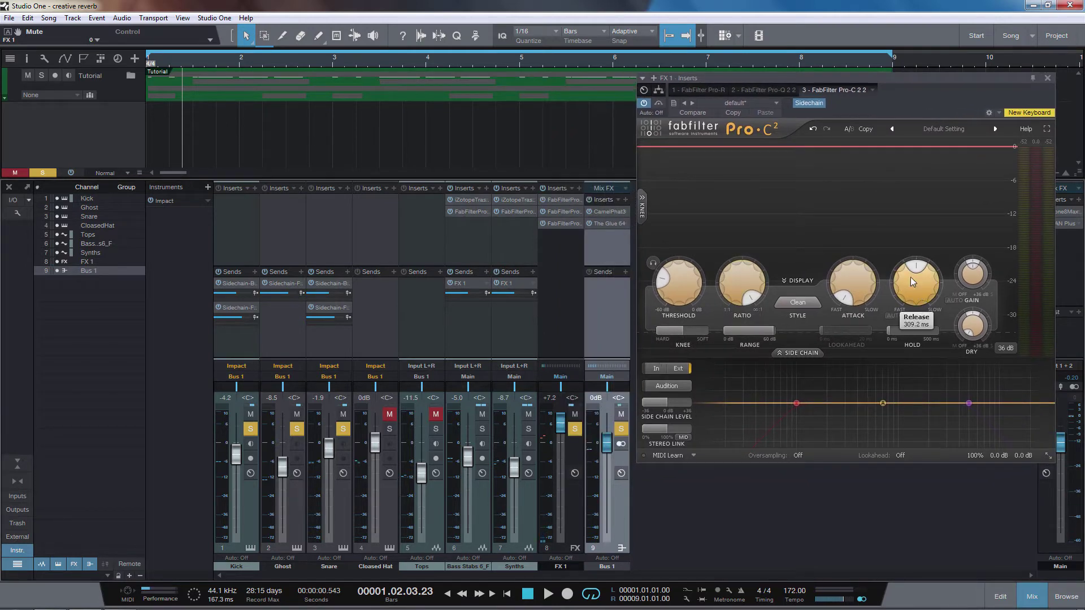
drag(887, 93, 727, 88)
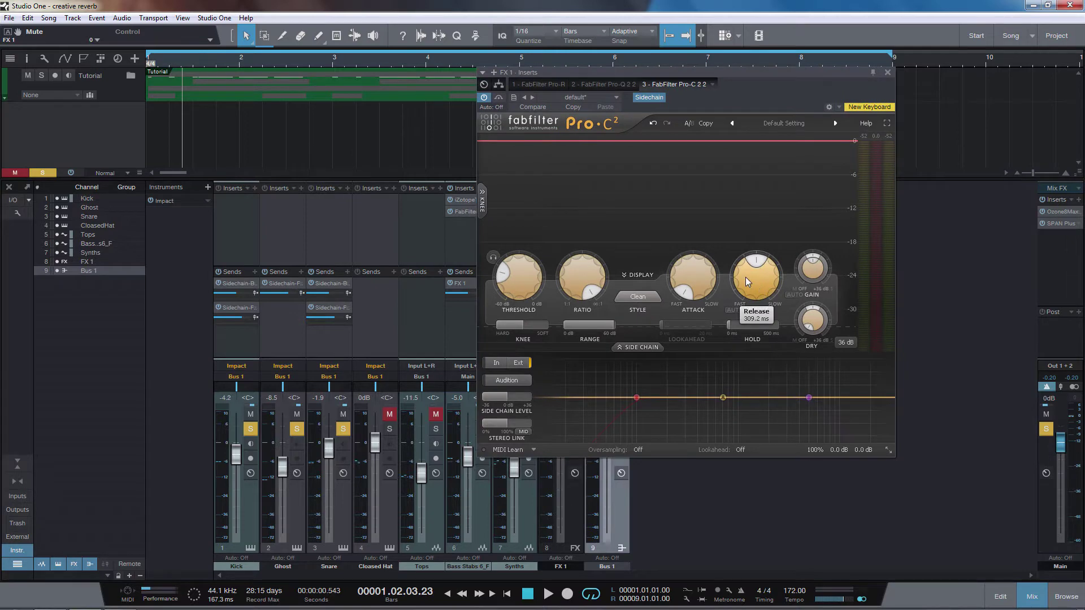
key(Home)
drag(761, 277, 779, 390)
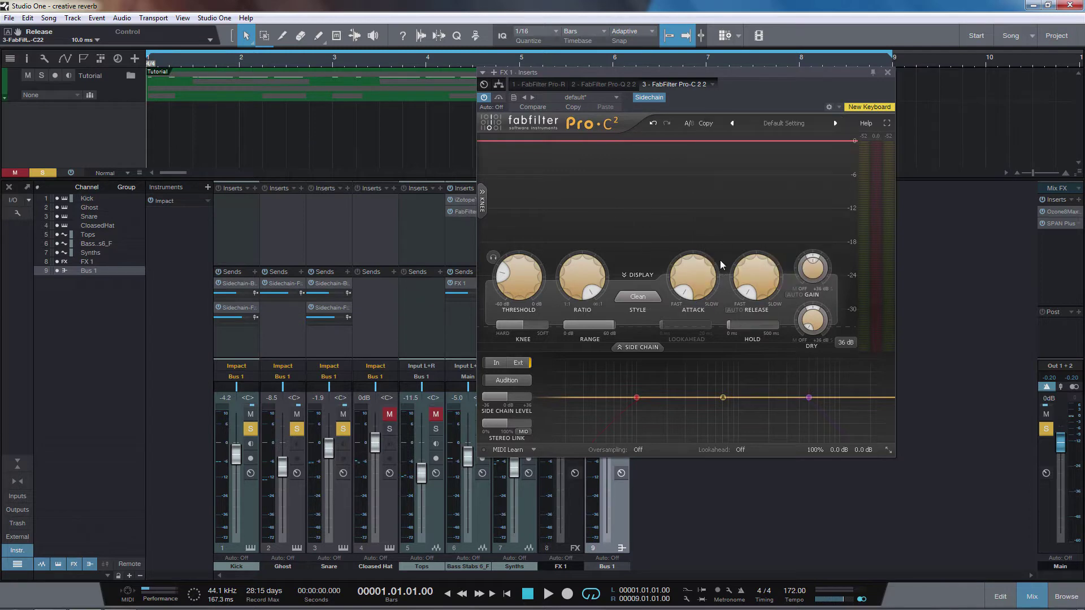
key(space)
mouse_move(749, 291)
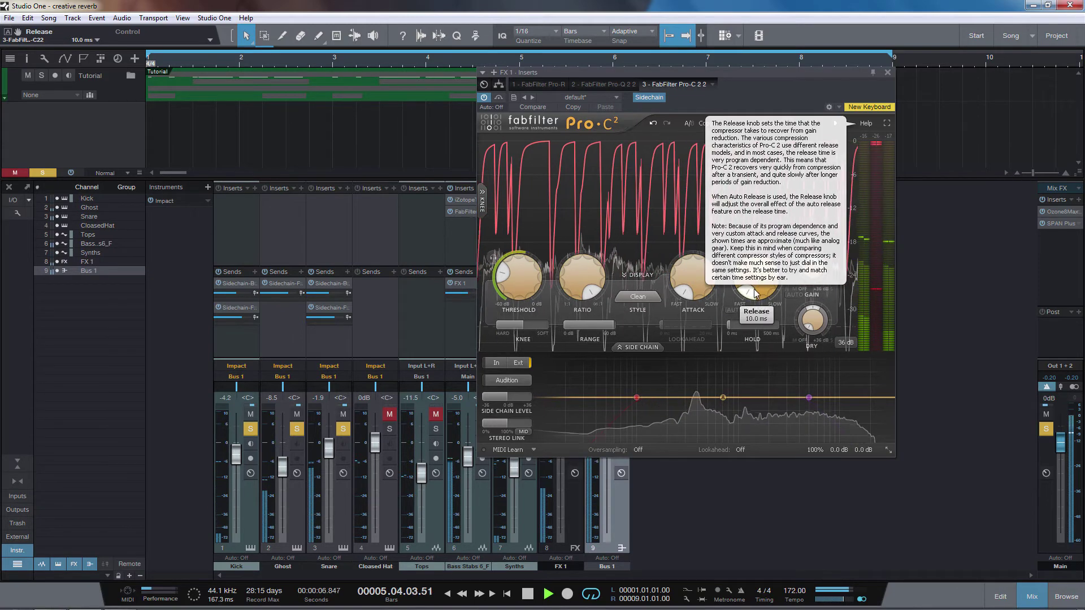
Set the Pro-C 2 release to about 310 ms during playback and move its window off the FX 1 inserts
drag(755, 291, 751, 177)
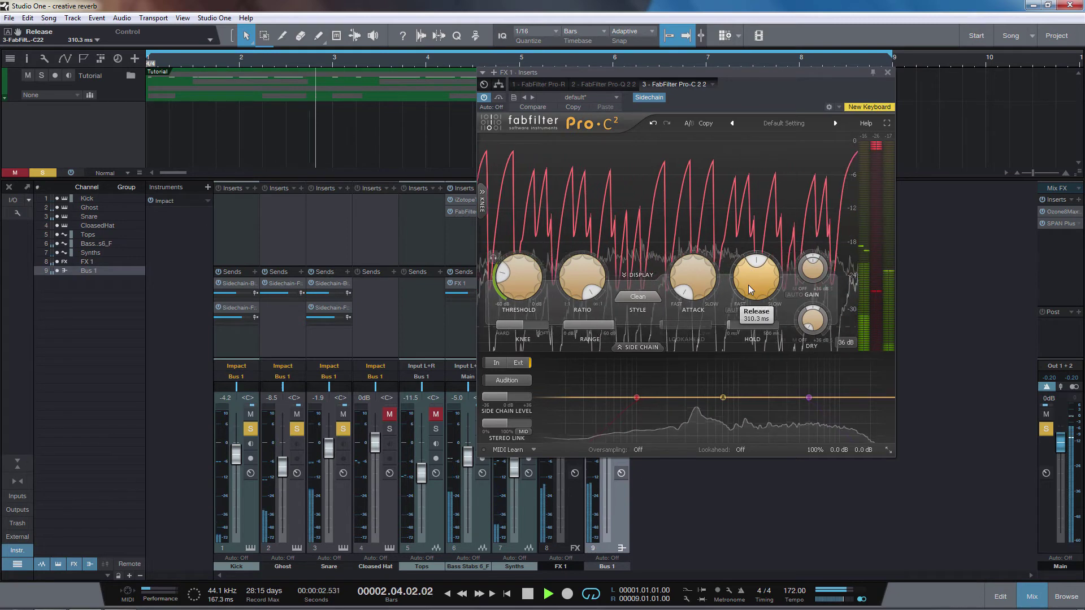
mouse_move(750, 289)
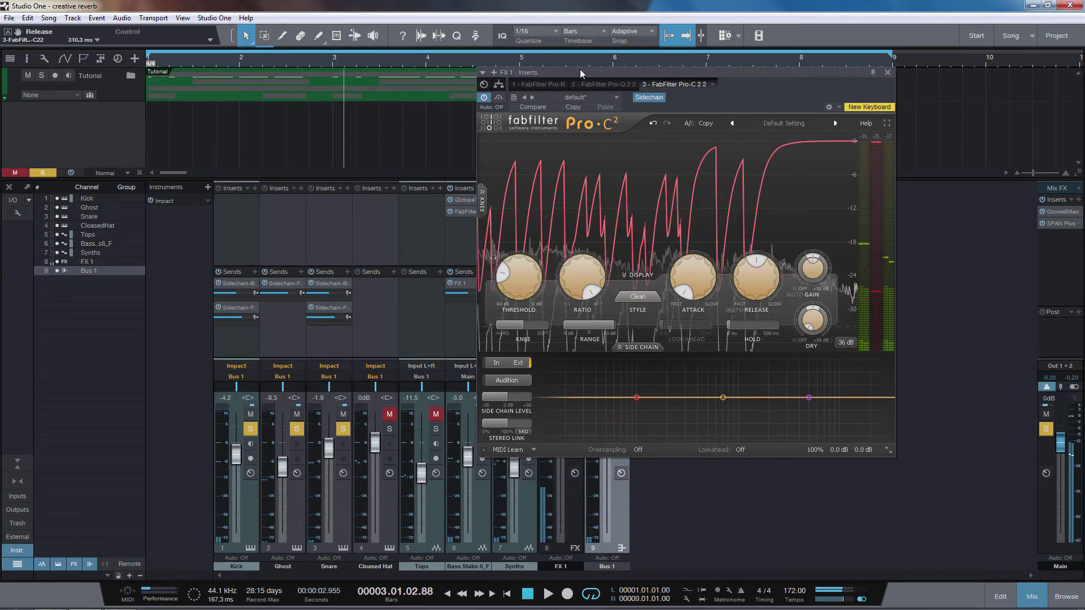
drag(580, 73, 741, 90)
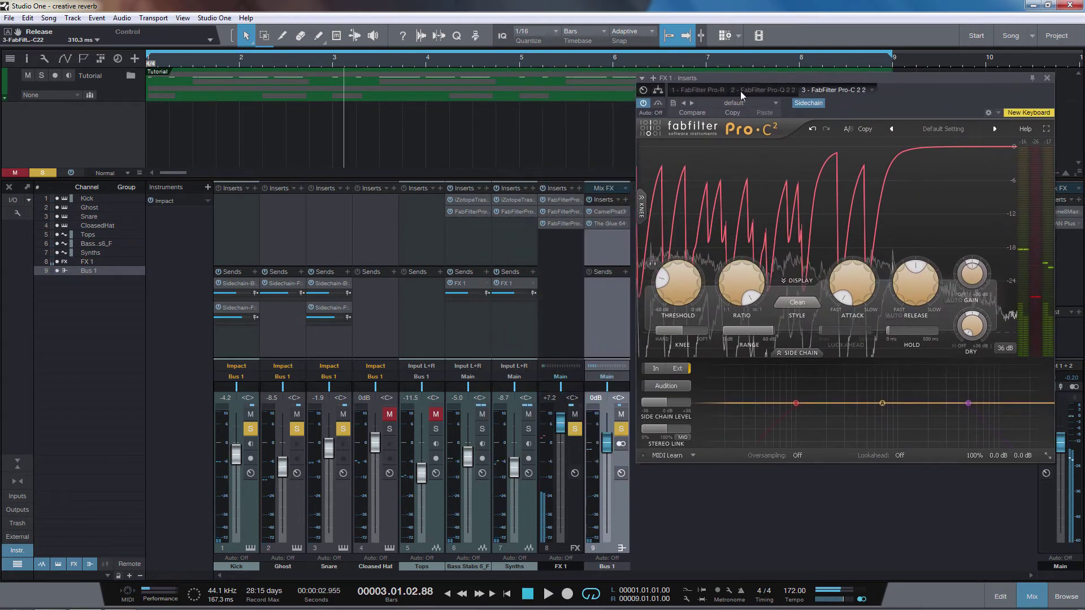
Unmute the Cloased Hat and Tops channels and reposition the Pro-C 2 window
click(589, 200)
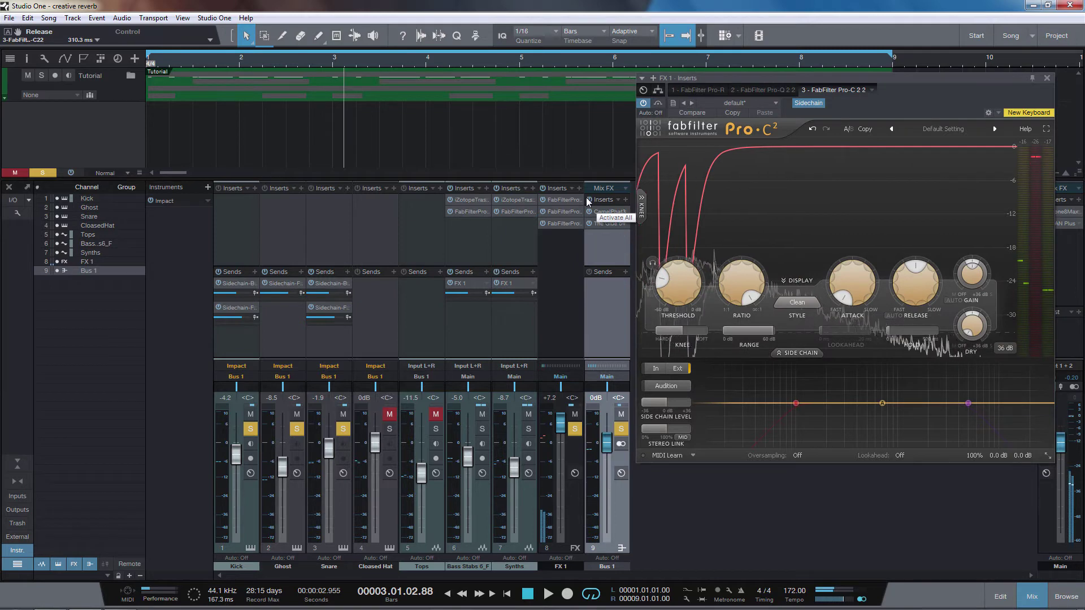
click(389, 414)
click(436, 414)
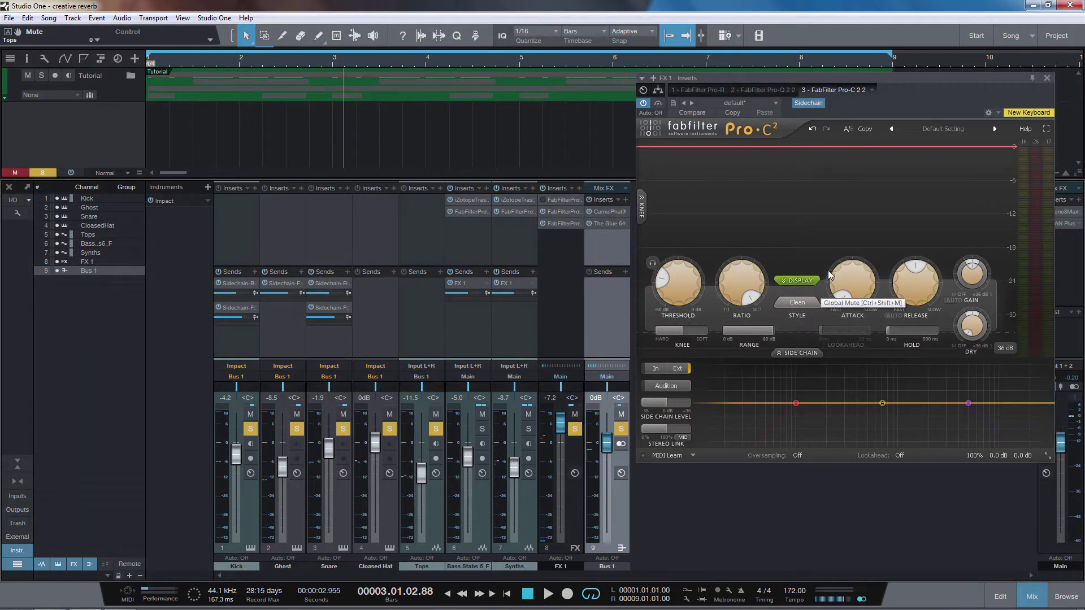
mouse_move(741, 273)
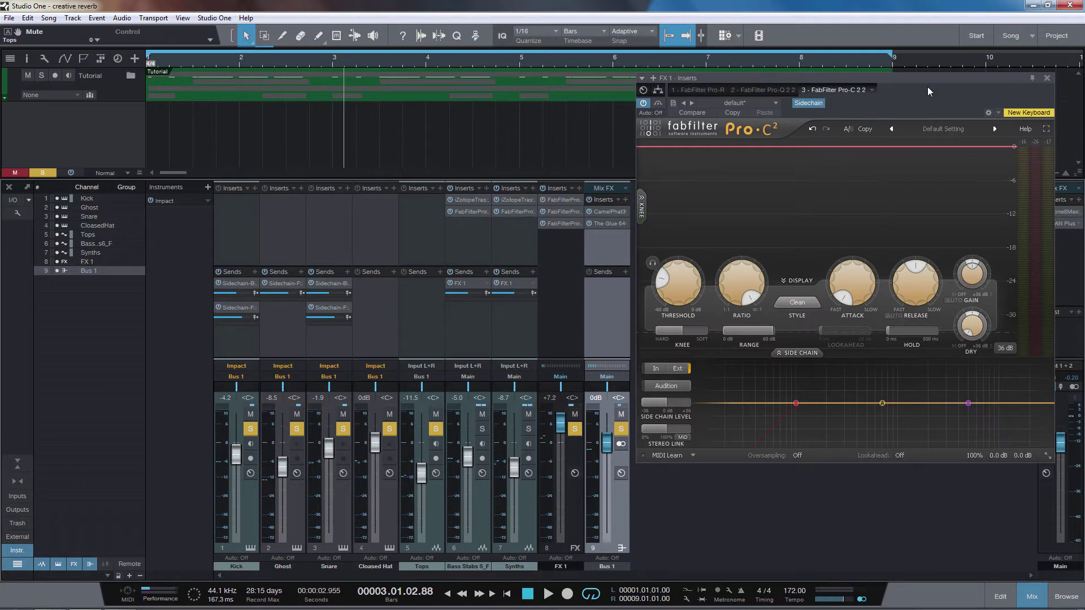
drag(928, 88, 782, 87)
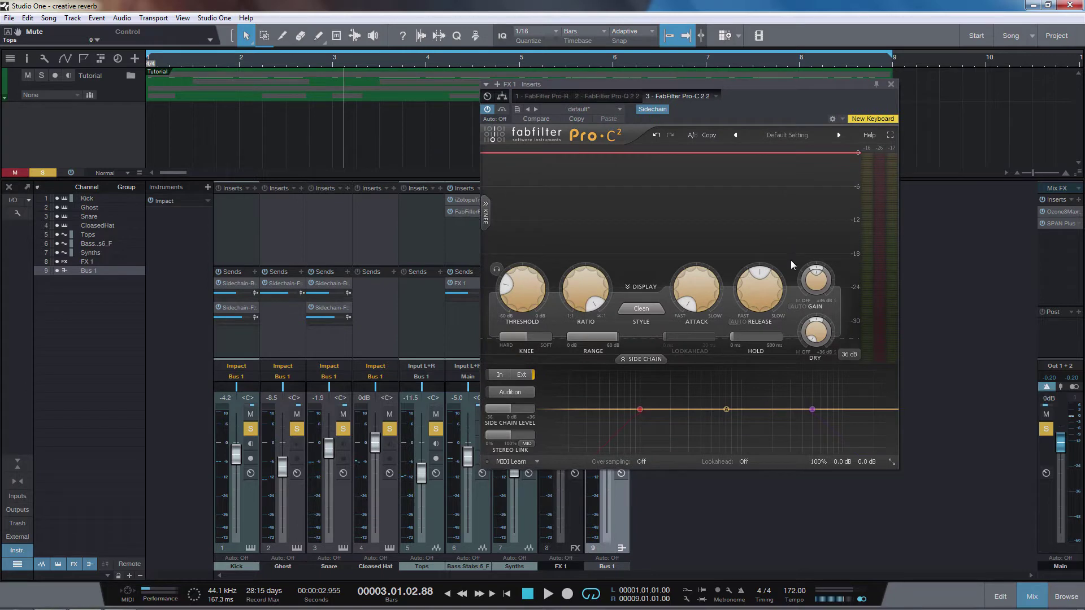
drag(768, 88, 842, 87)
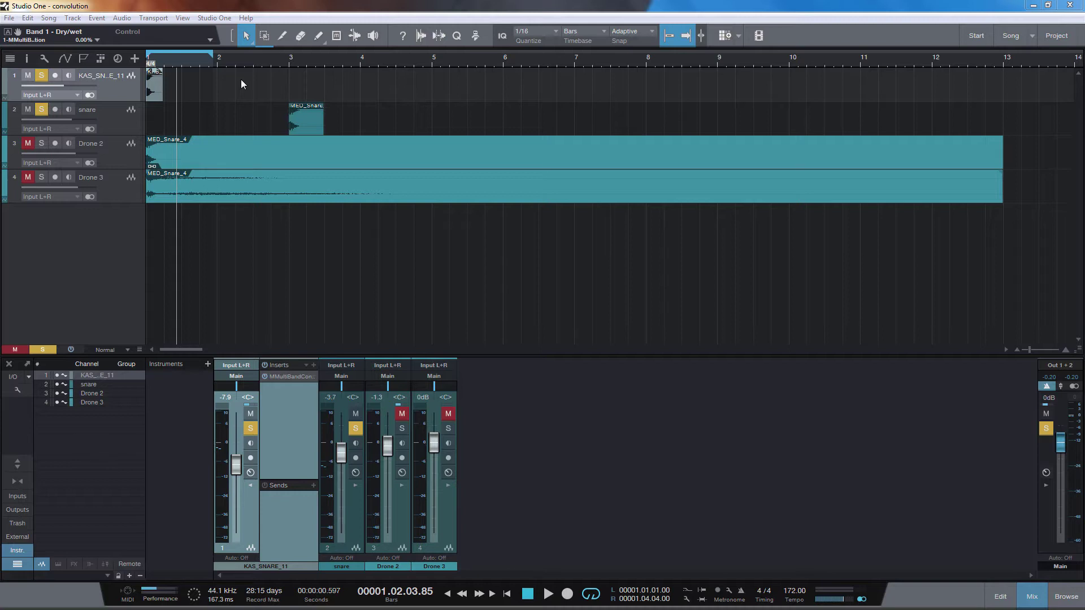
In the convolution song, extend the loop past bar 4 and play the KAS_SNARE_11 clip and the MED_Snare clip at bar 3
click(187, 104)
key(space)
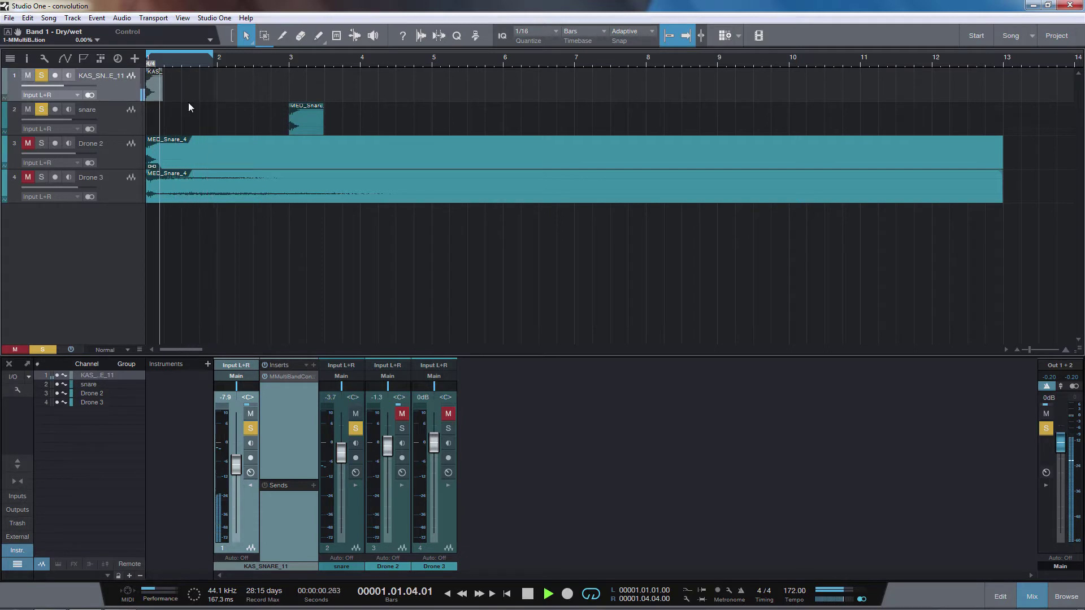
drag(214, 56, 375, 65)
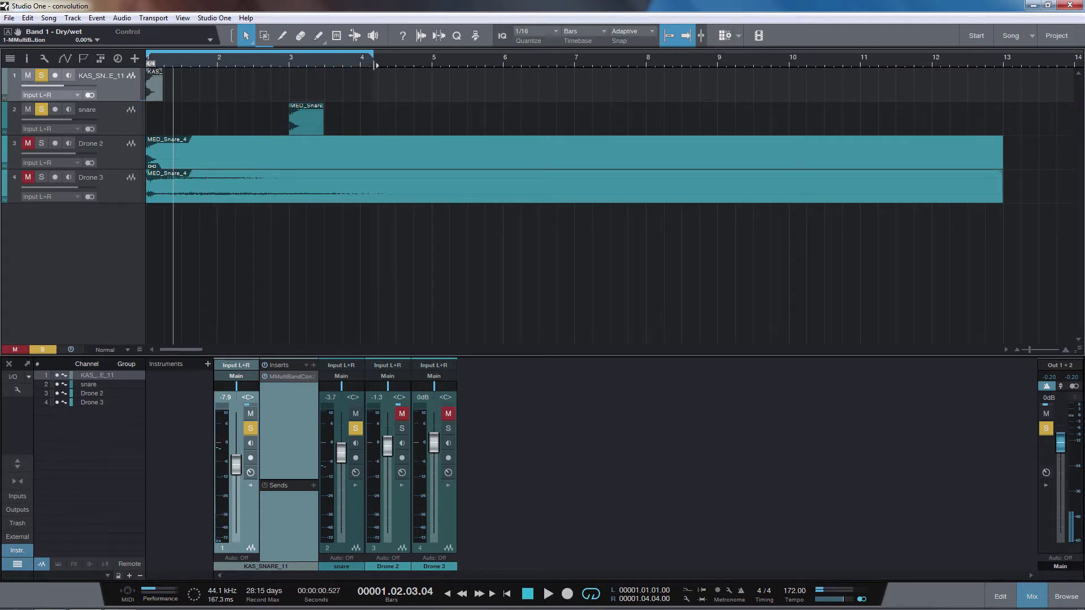
click(289, 62)
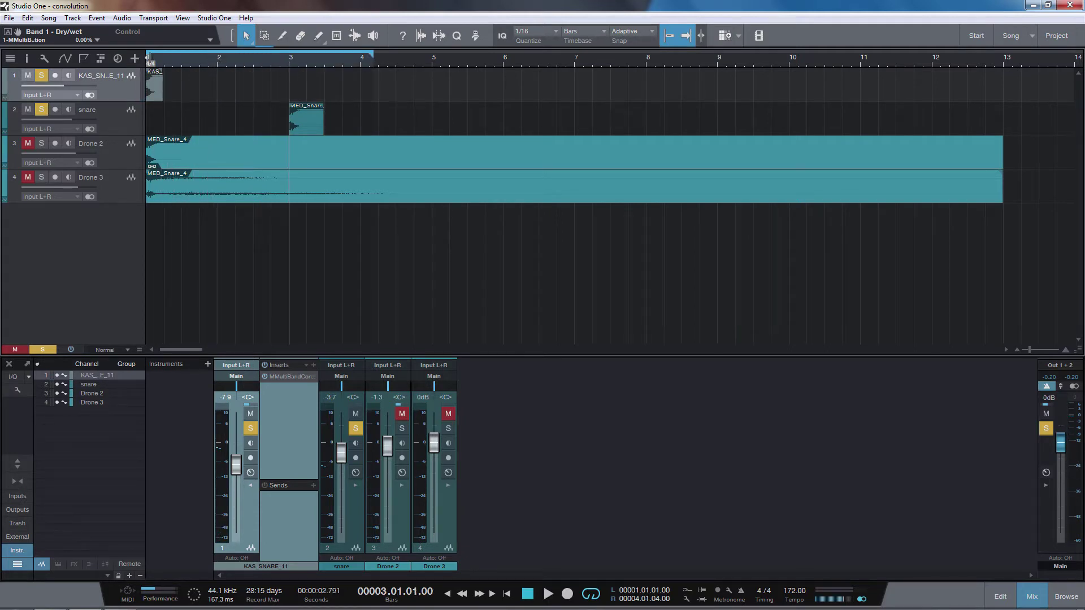
drag(147, 57, 88, 61)
key(space)
click(300, 119)
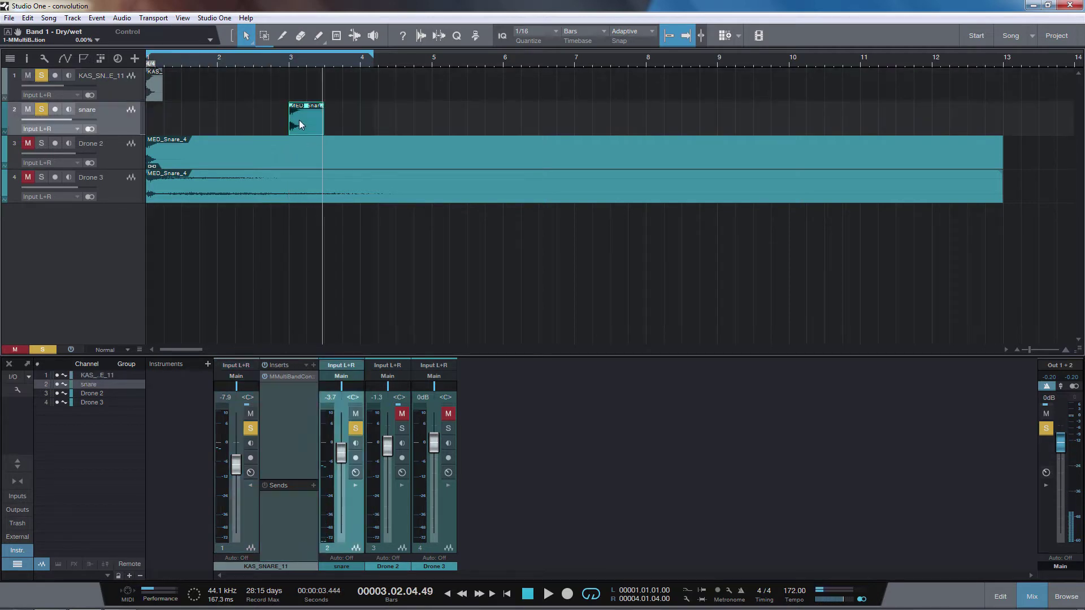
Shorten the loop range to end at 1.03.01.00 and open the MMultiBandConvolution insert on KAS_SNARE_11
click(157, 91)
drag(311, 67, 185, 80)
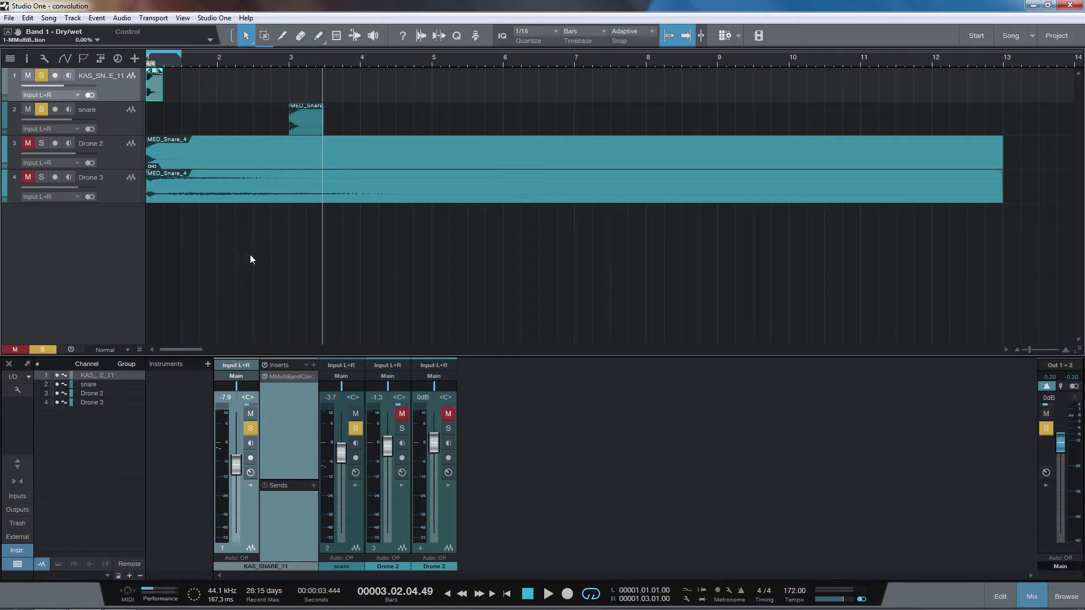
click(288, 377)
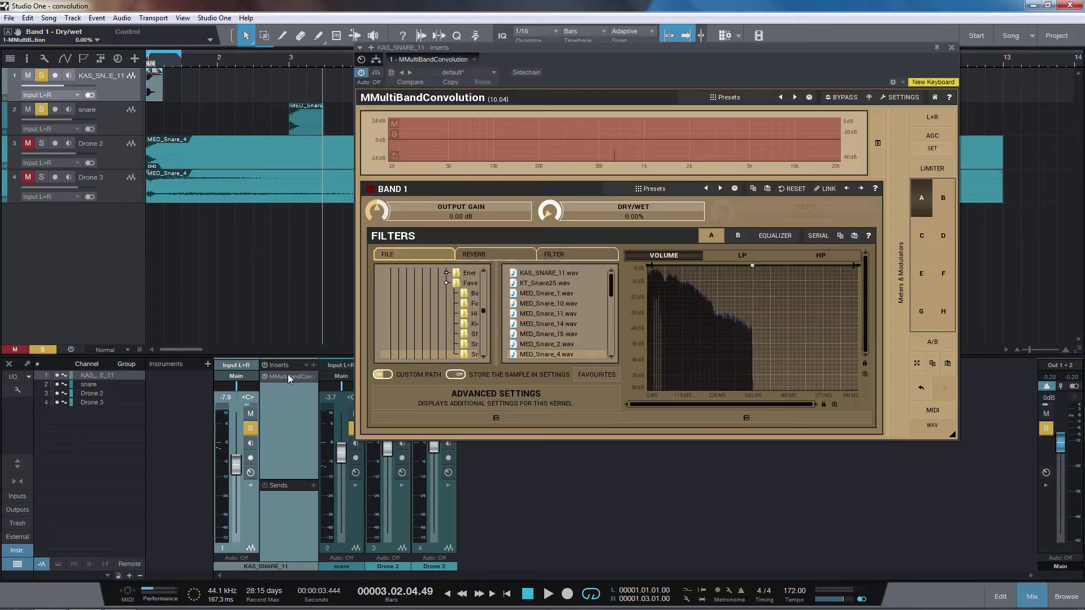
click(304, 130)
click(294, 377)
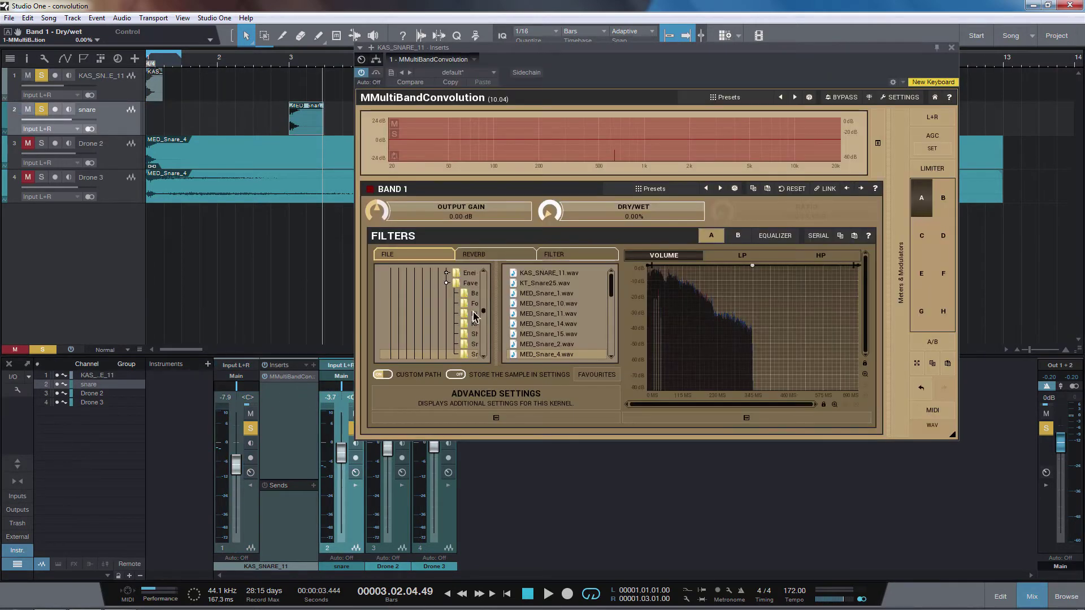
drag(628, 71, 581, 60)
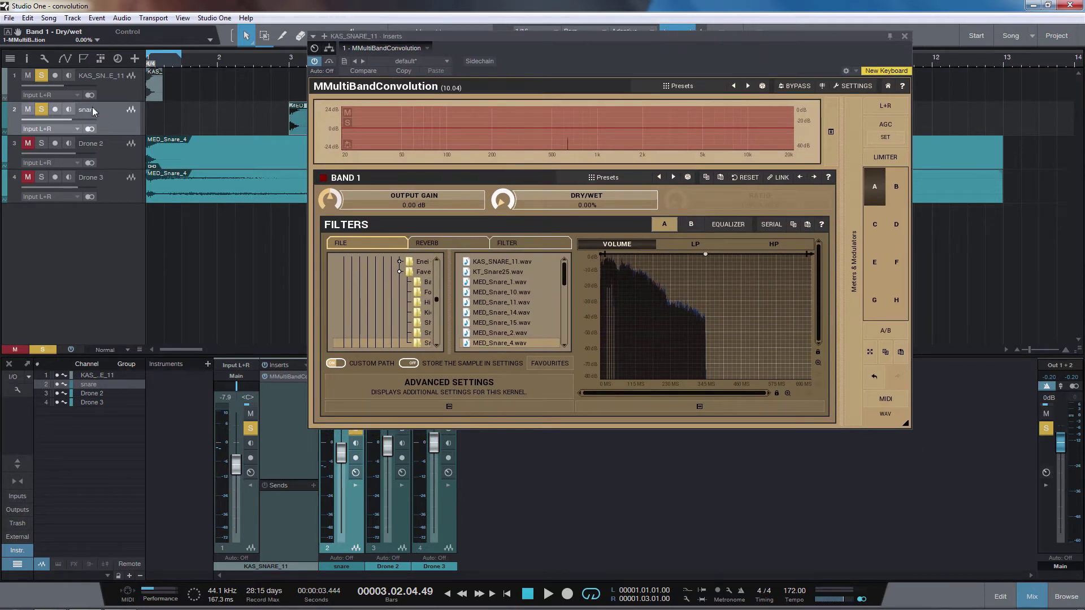
Select the KAS_SNARE_11 track, mute the snare track and briefly run playback
key(Up)
click(27, 110)
key(space)
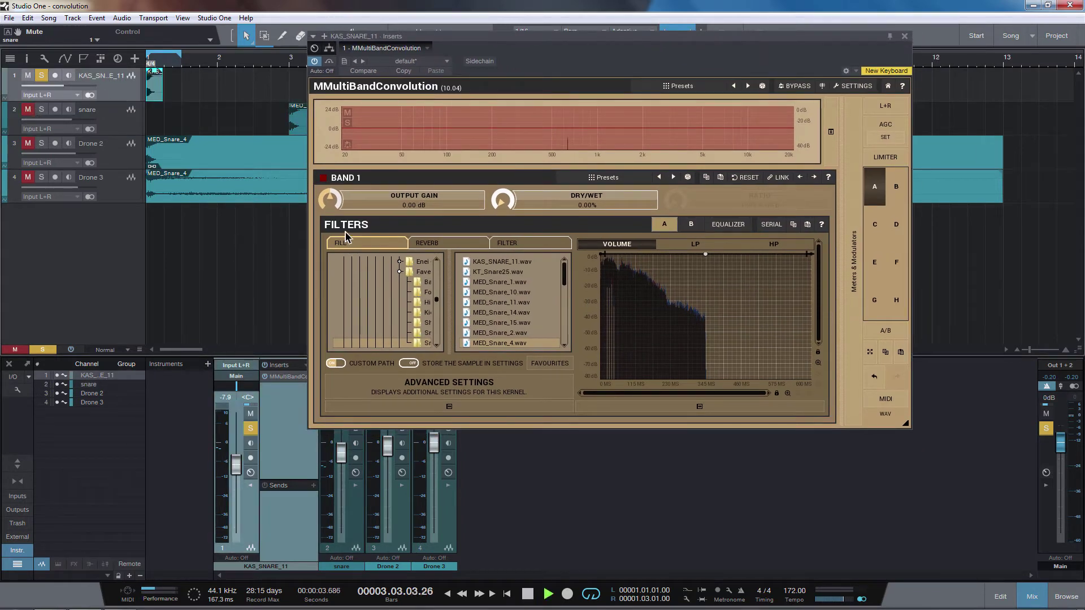
key(space)
Loop the KAS snare while sweeping Band 1's dry/wet upward, and return it to 0%
click(165, 66)
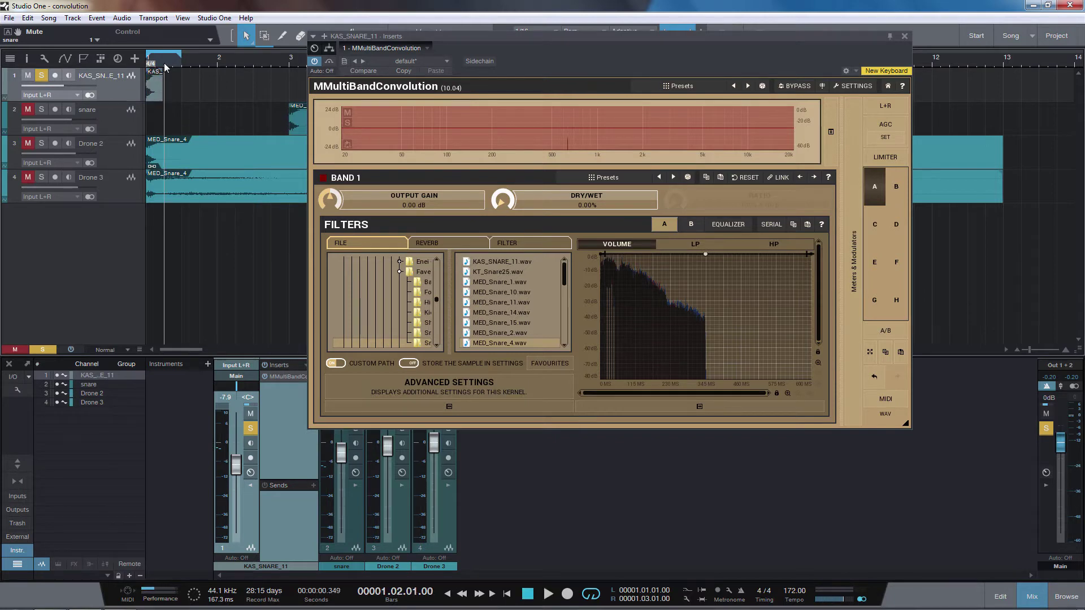
mouse_move(507, 203)
mouse_down()
mouse_move(507, 127)
mouse_move(507, 207)
mouse_up()
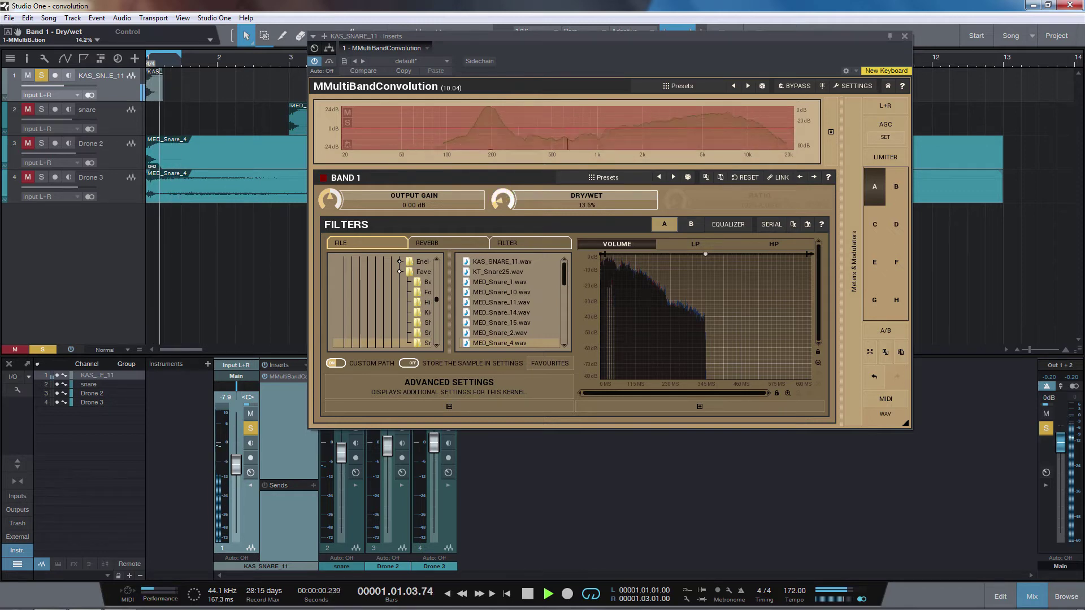
key(space)
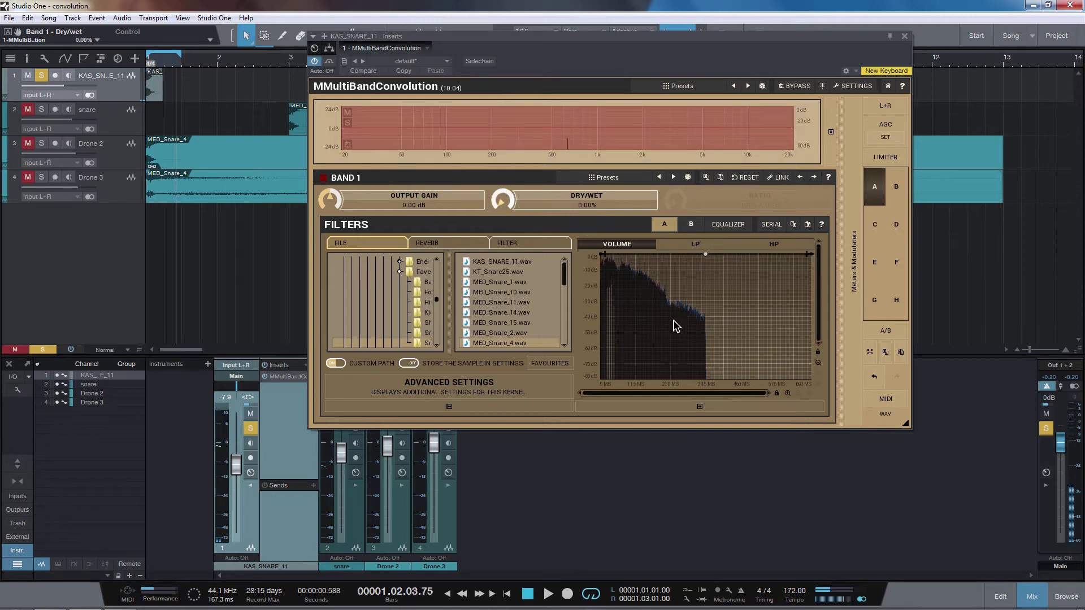
Shape the impulse's volume envelope as a fade-in rising from silence to full volume at about 150 ms
drag(602, 256, 653, 350)
double_click(676, 281)
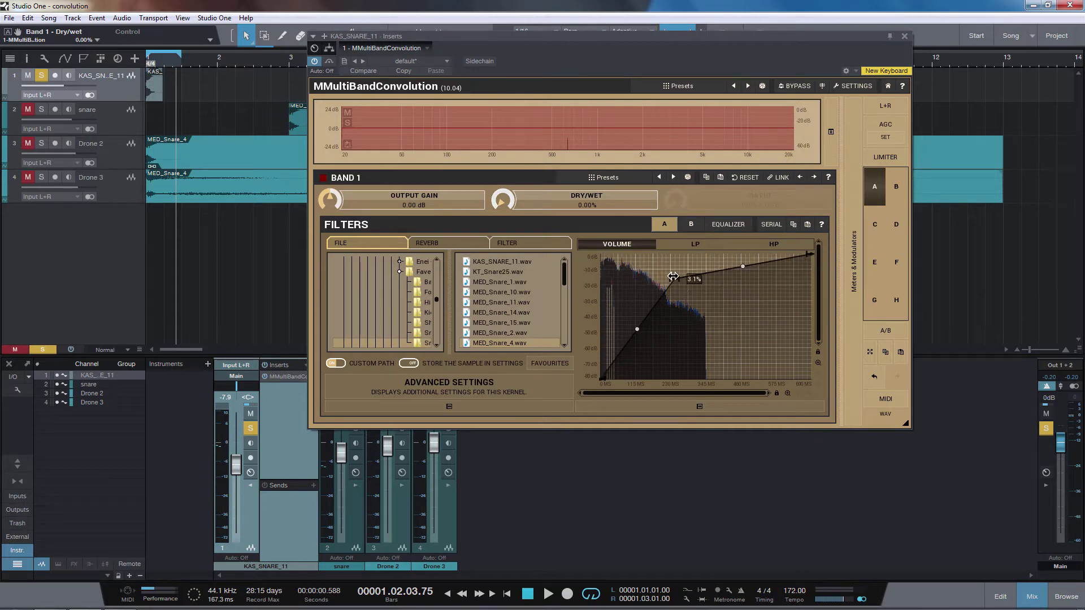
drag(676, 280, 649, 242)
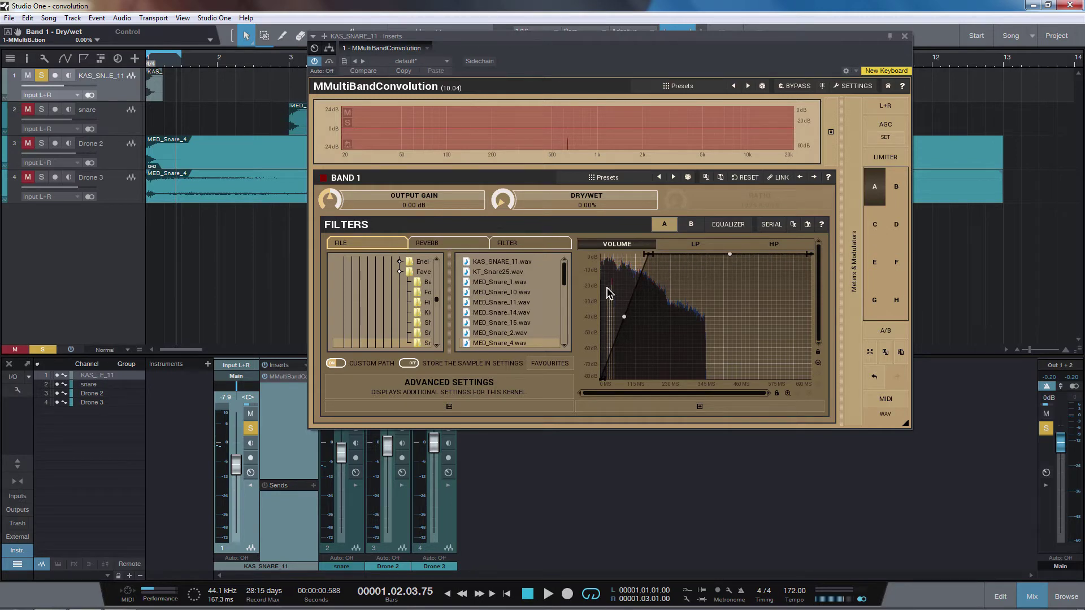
Play the looped snare and raise Band 1's dry/wet to 58.4%
key(space)
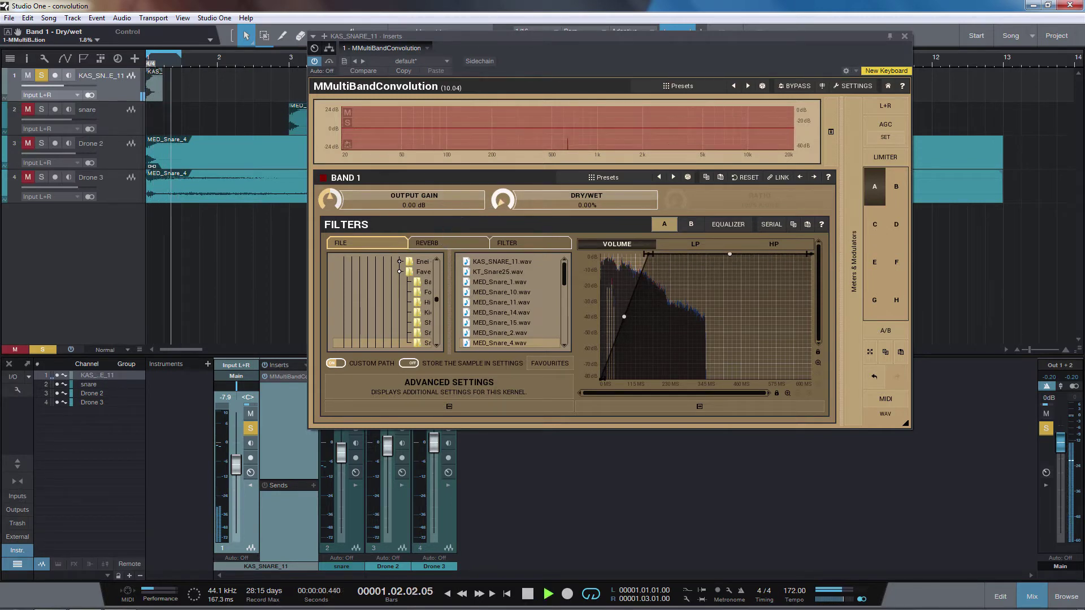
drag(502, 199, 502, 176)
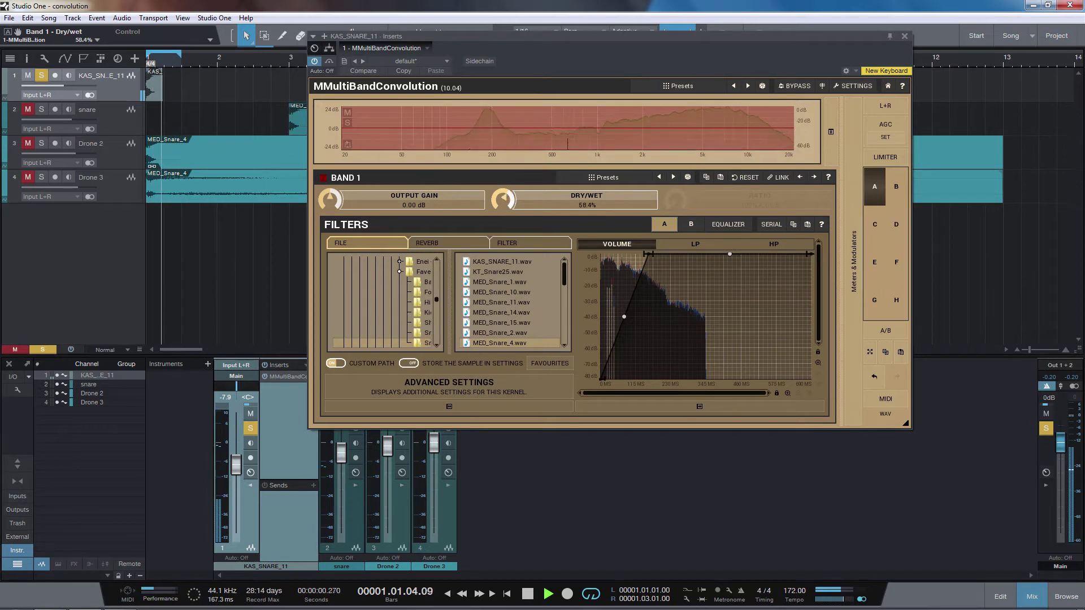
key(space)
Raise the impulse's whole HP curve to just below 1 kHz and set Band 1's dry/wet to 30.8% during playback
click(774, 245)
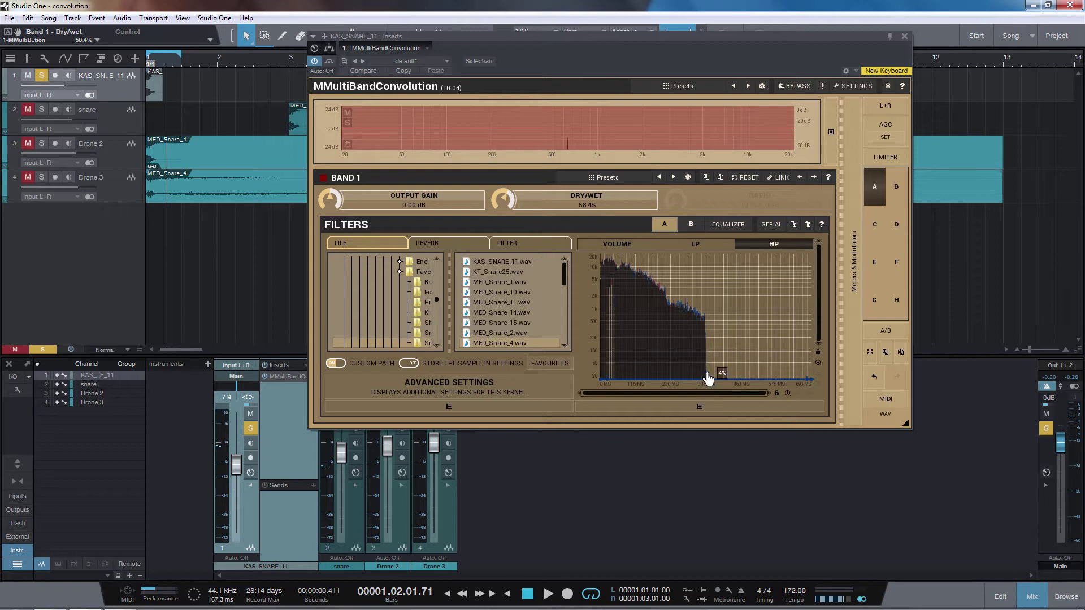
drag(608, 379, 609, 314)
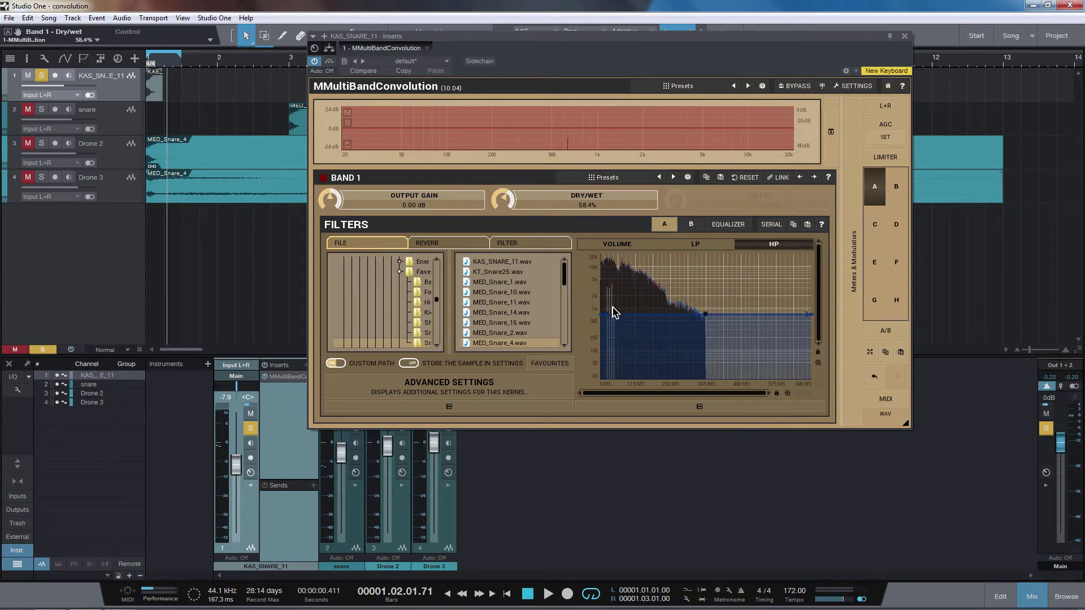
key(space)
drag(503, 201, 510, 201)
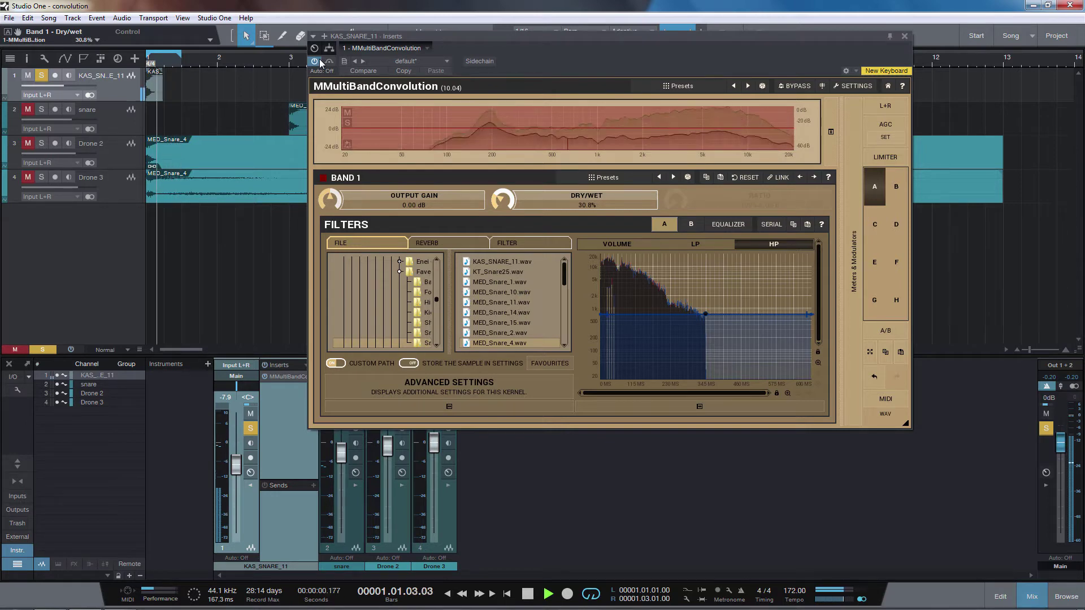
Stop playback, close the MMultiBandConvolution window, mute the KAS snare track and solo Drone 2
key(space)
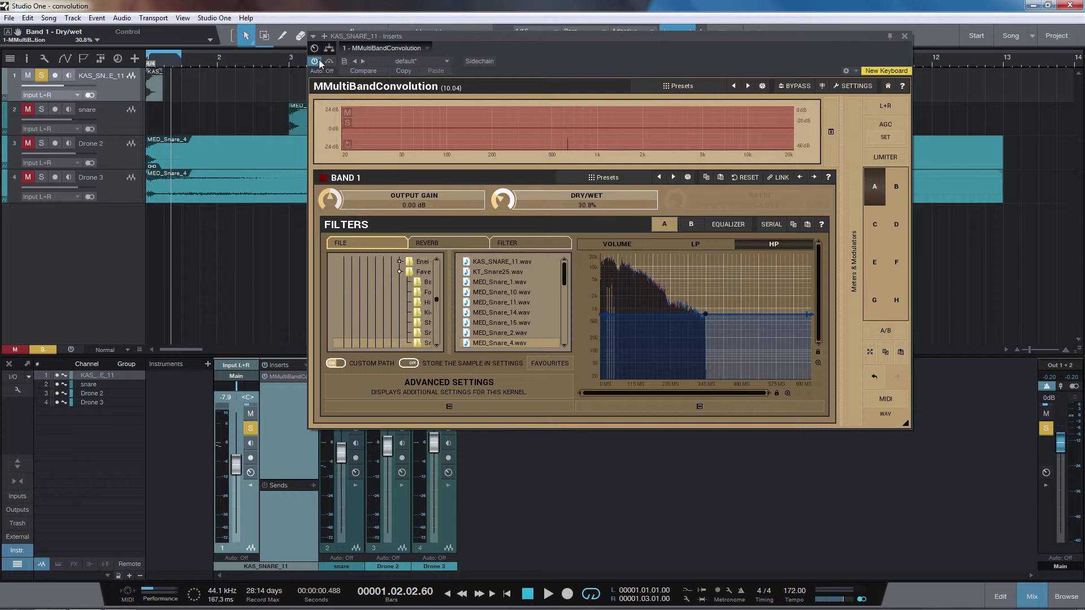
click(904, 35)
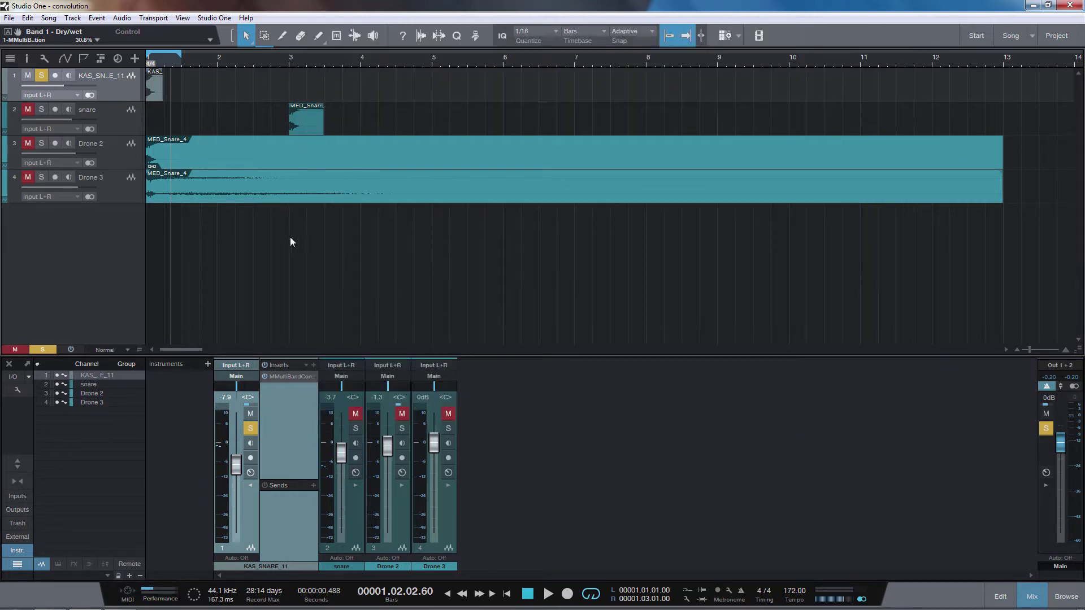
key(s)
key(m)
click(42, 143)
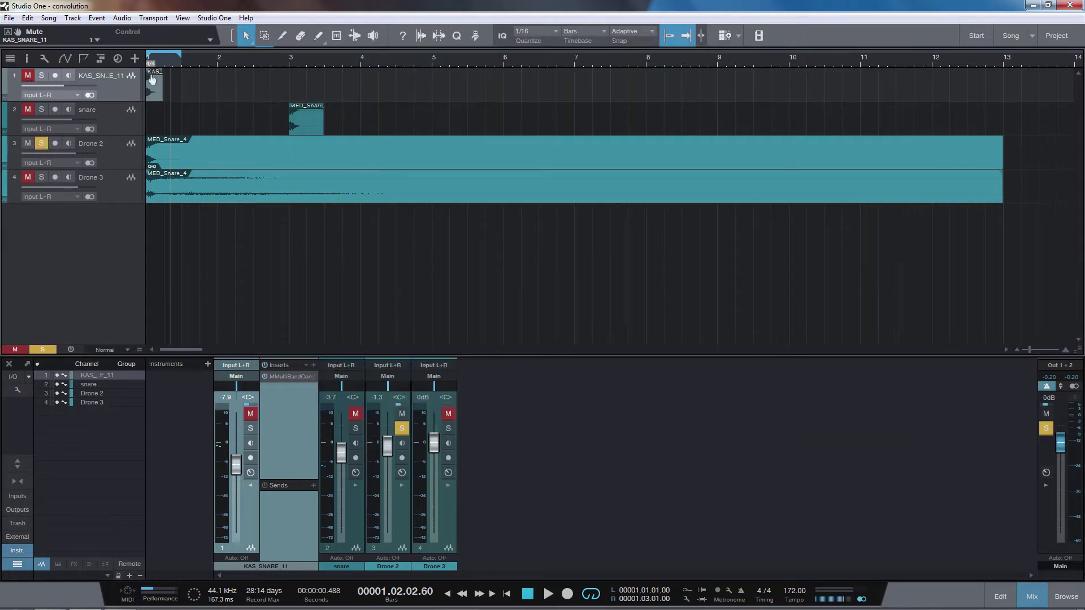
Extend the loop range to bar 6 and open the Replika XT insert on the Drone 2 track
drag(507, 81, 512, 85)
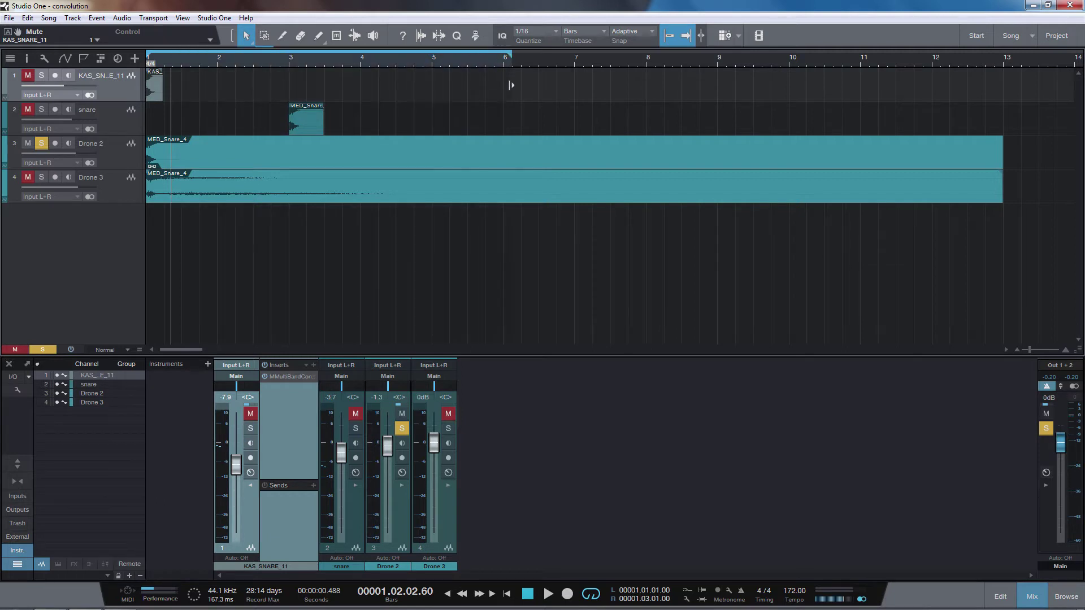
click(122, 158)
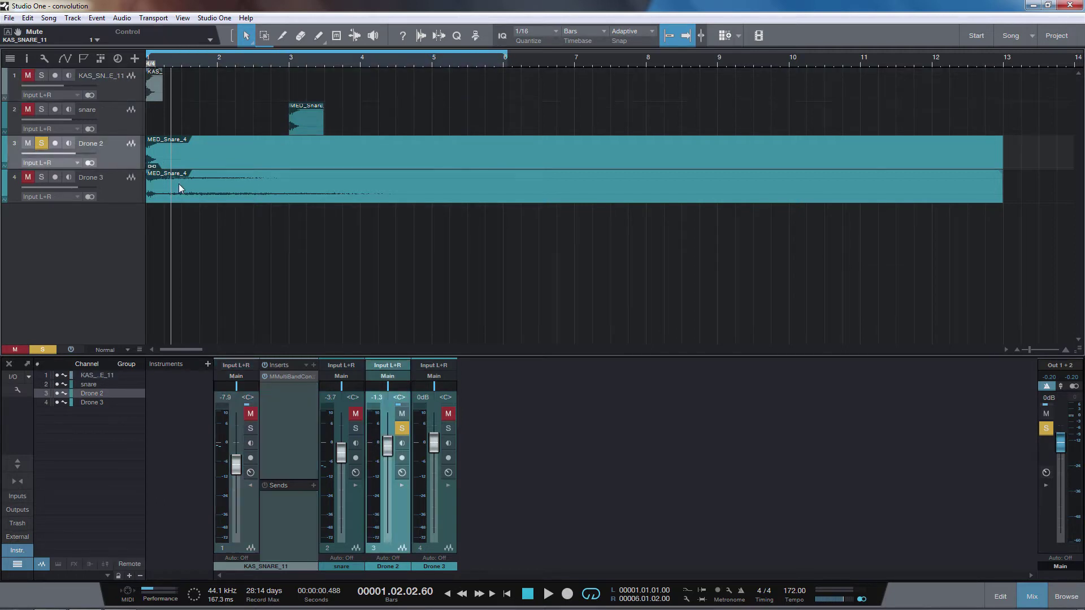
click(402, 486)
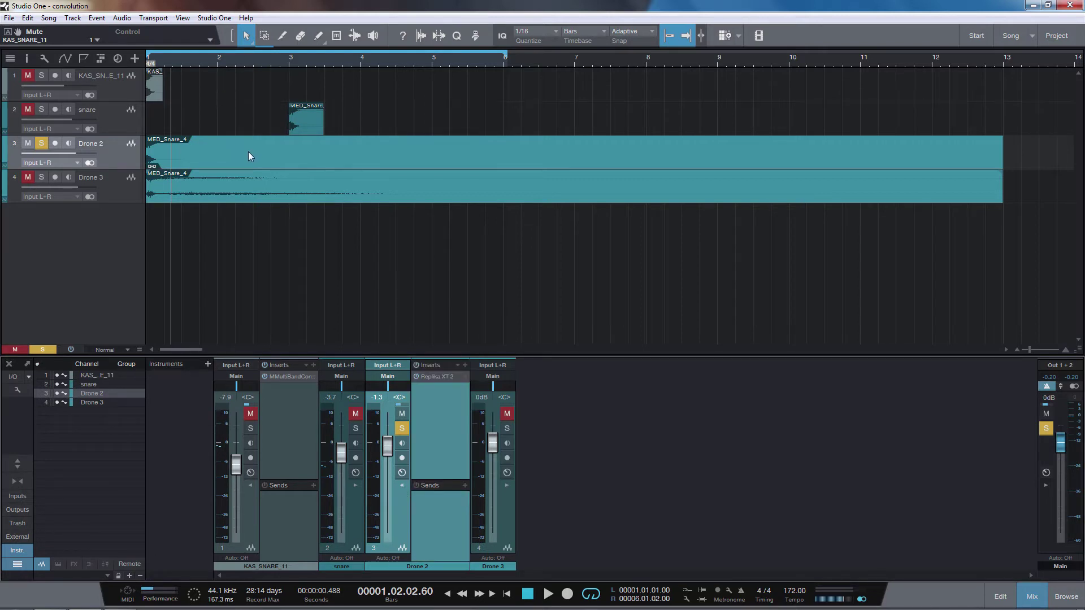
key(Home)
click(305, 128)
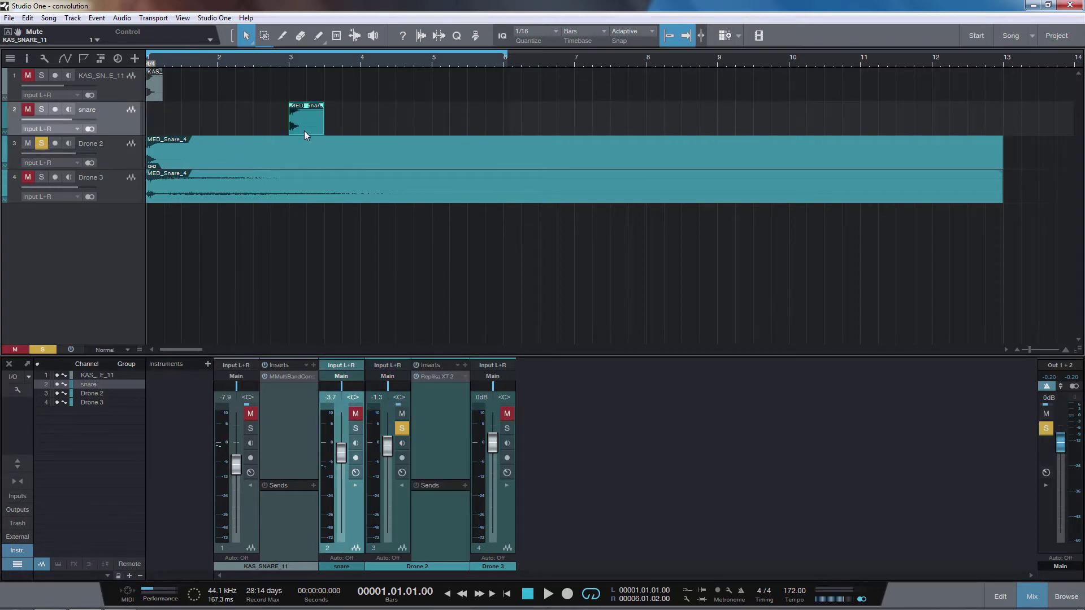
click(203, 163)
click(434, 375)
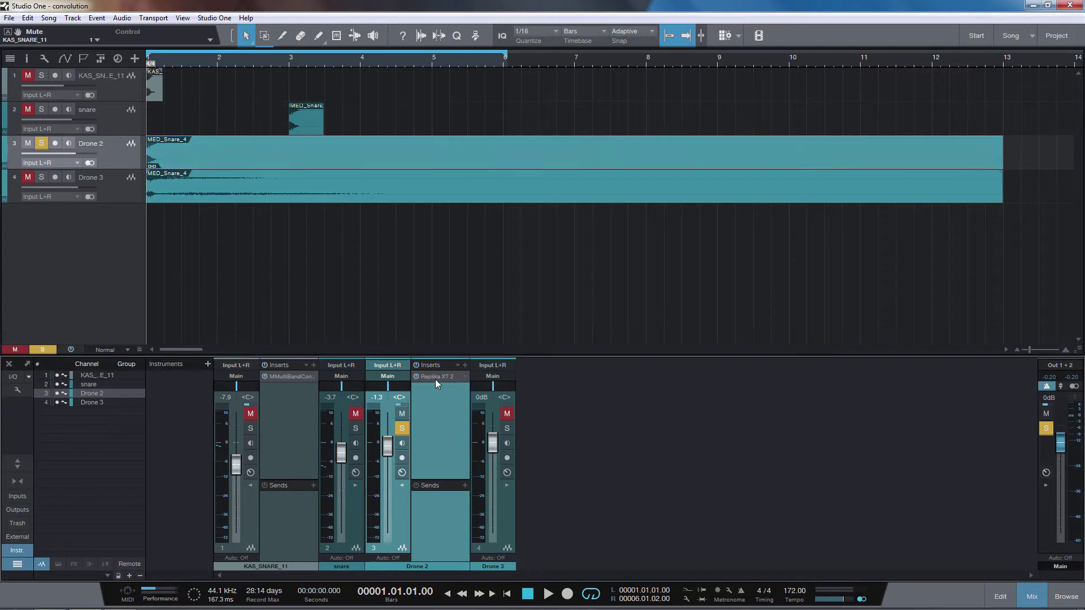
drag(481, 182, 611, 167)
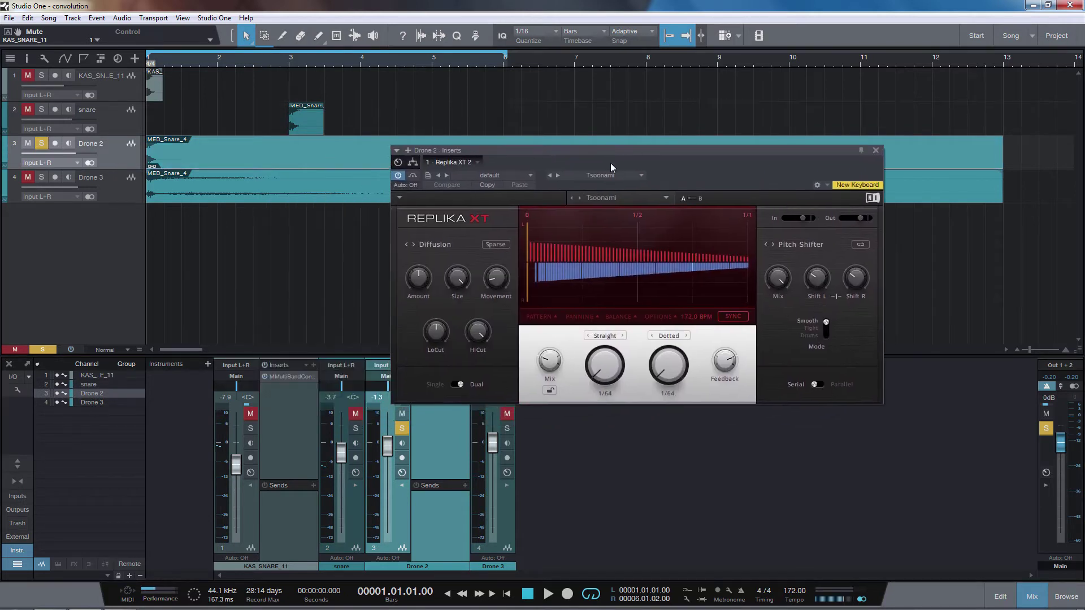
Extend the loop range to bar 13, play Drone 2 from the start, and close Replika XT
drag(507, 63, 1008, 92)
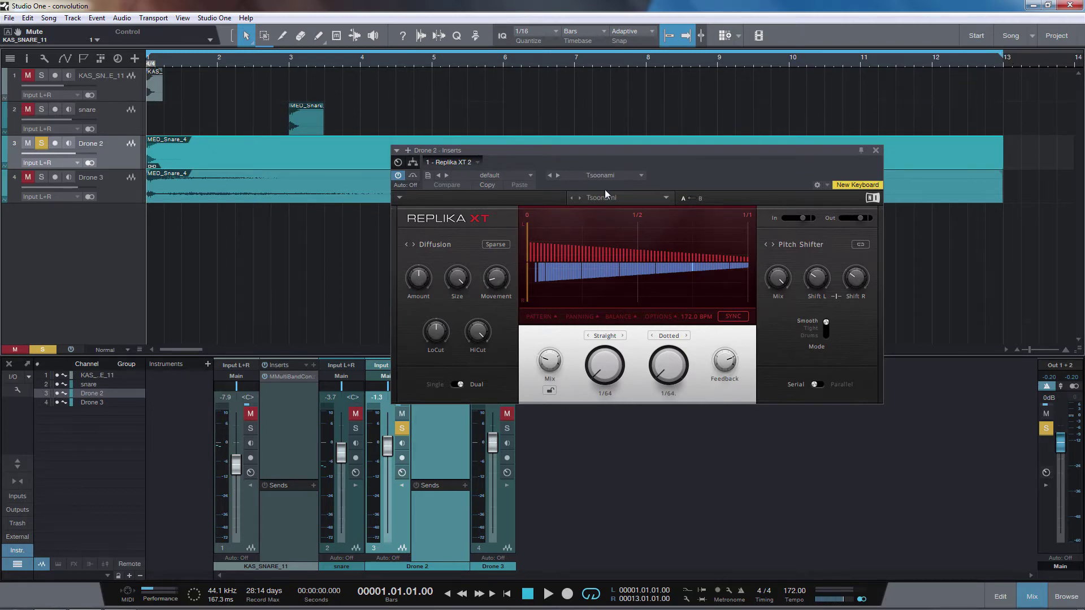
key(space)
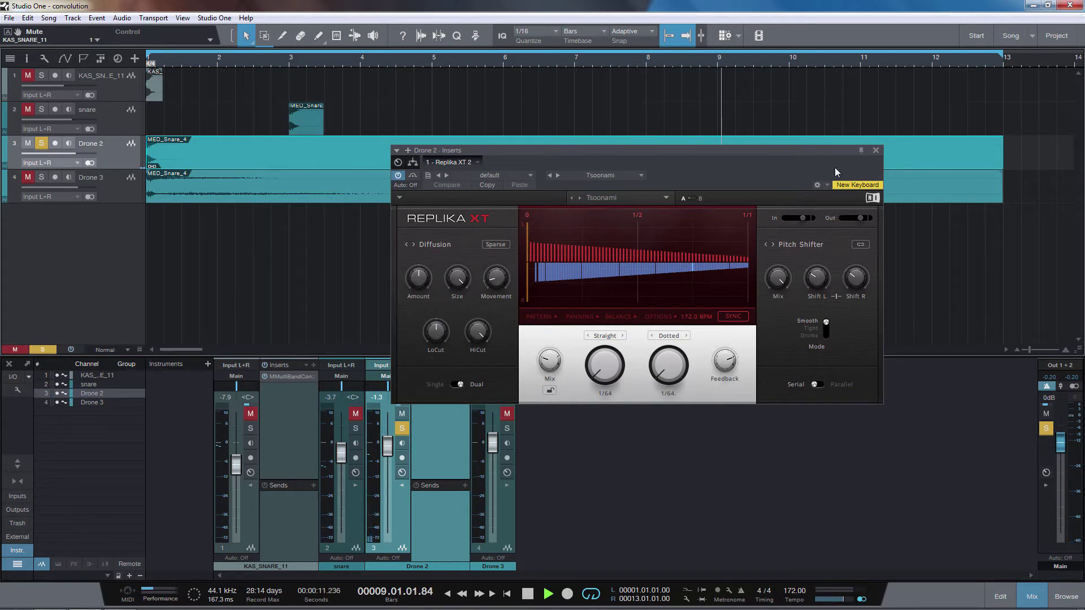
click(875, 151)
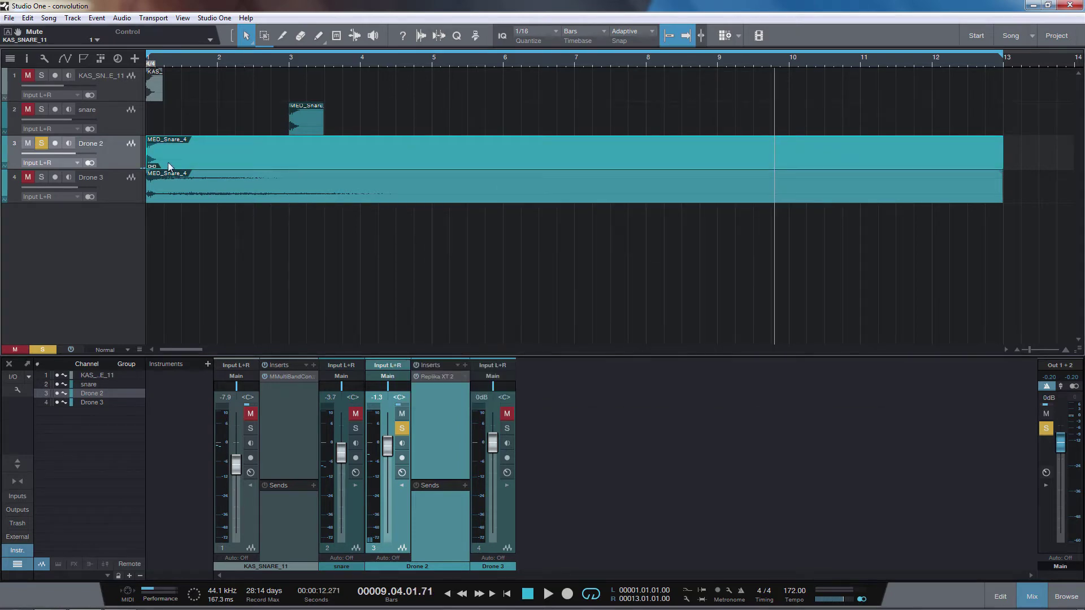
Unsolo and mute Drone 2, unmute and solo Drone 3, and play it briefly from the start of the song
click(40, 144)
click(27, 145)
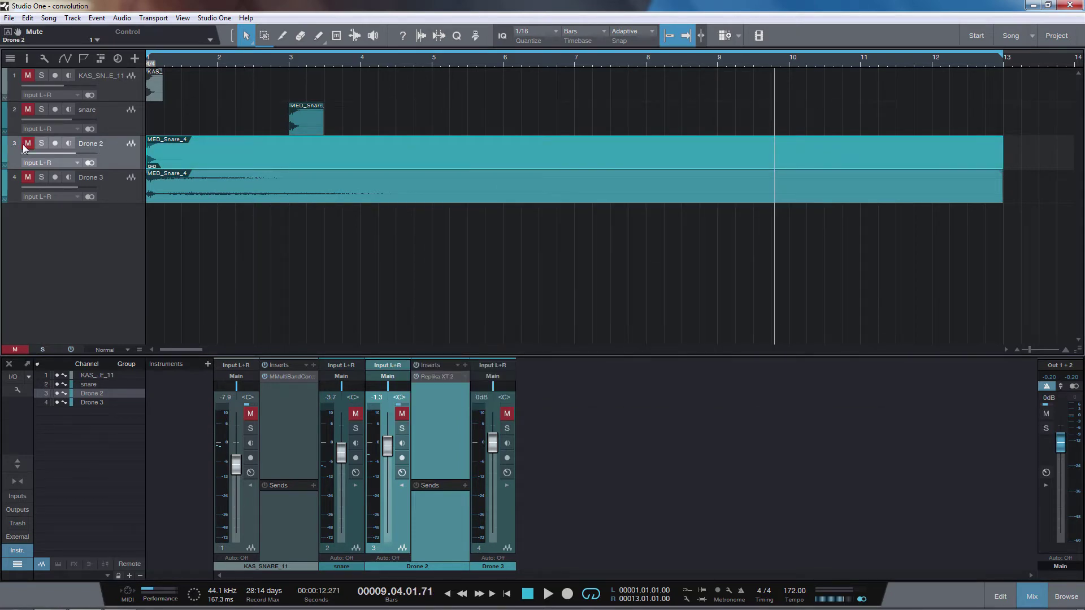
click(109, 200)
click(27, 177)
click(41, 177)
key(comma)
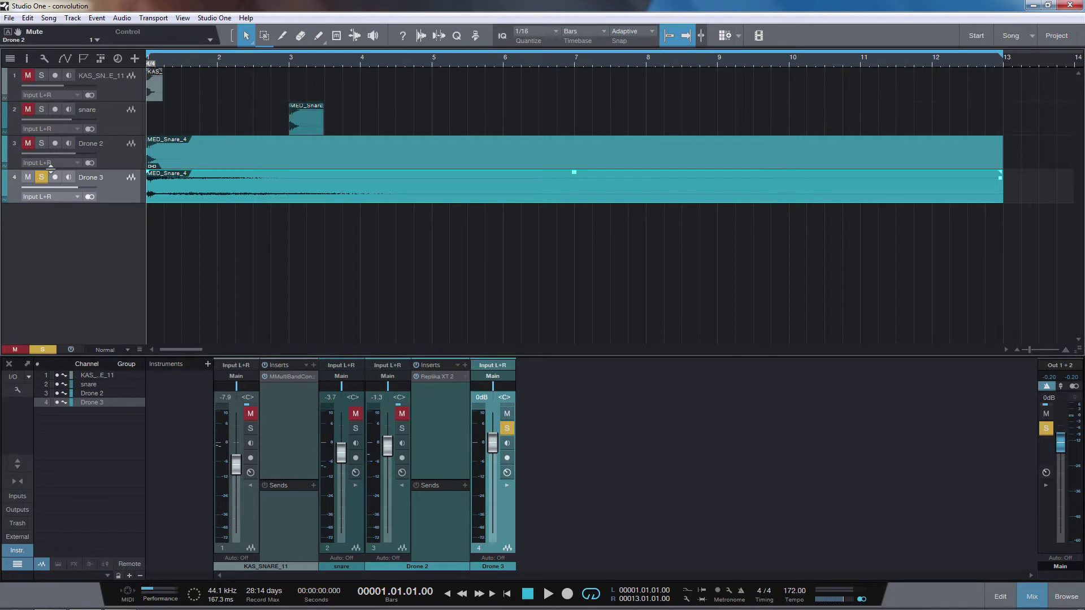
key(space)
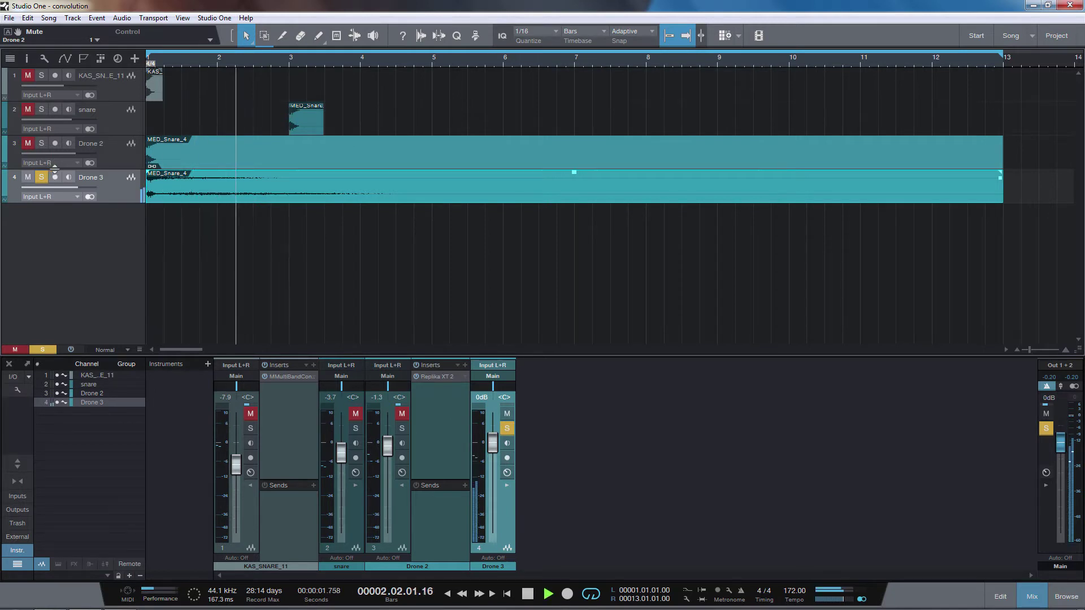
key(space)
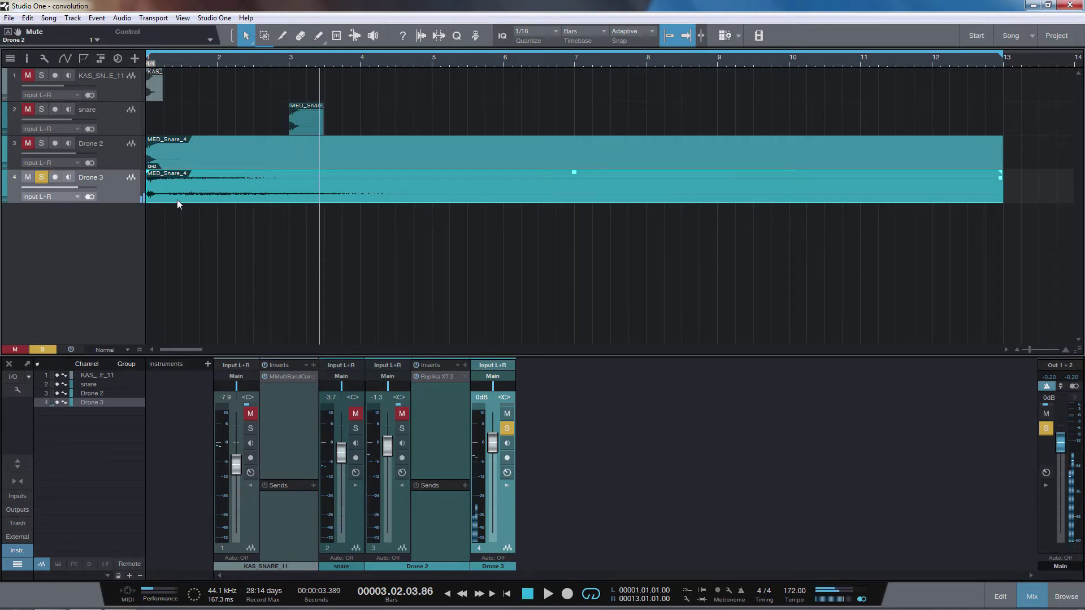
Reverse the Drone 3 audio clip and trim its start to bar 8
right_click(180, 192)
click(232, 282)
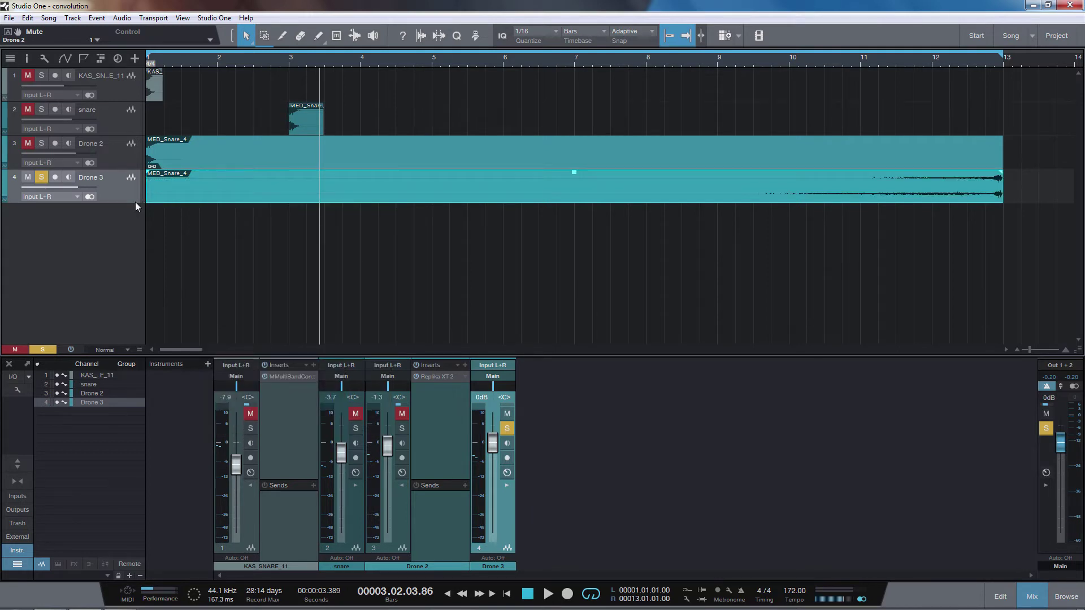
drag(135, 203, 648, 272)
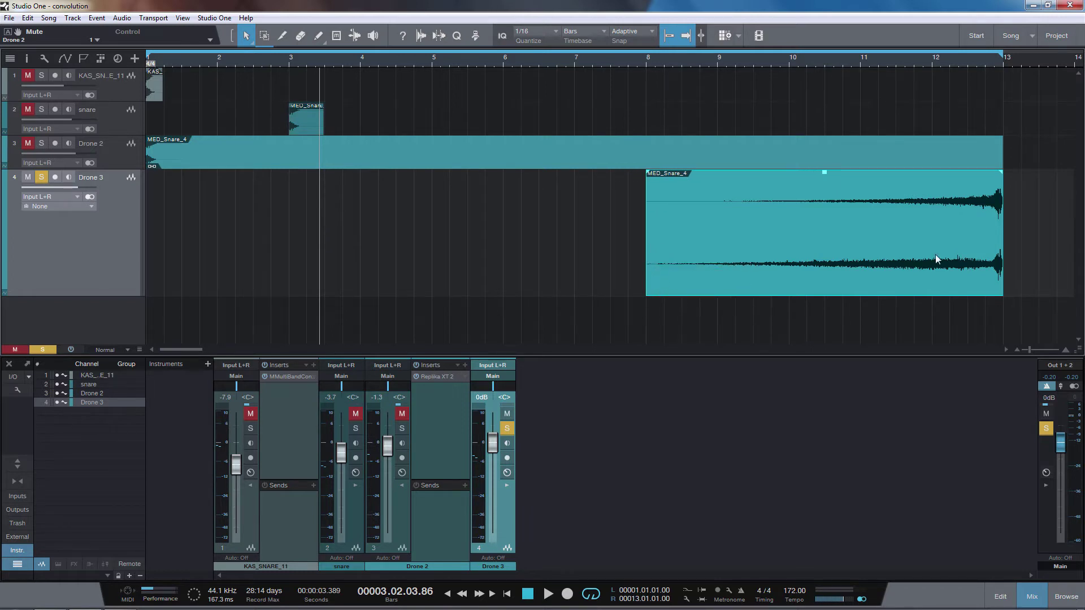
Trim the loud peak off the end of the reversed Drone 3 clip and add a short fade-out
scroll(1003, 69, up, 5)
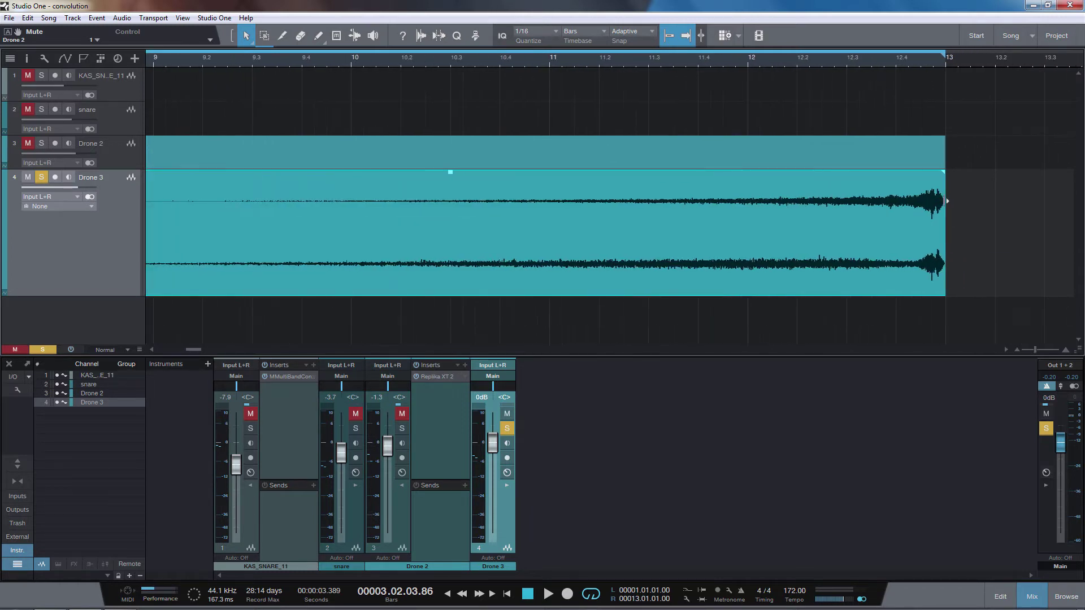
drag(947, 201, 909, 172)
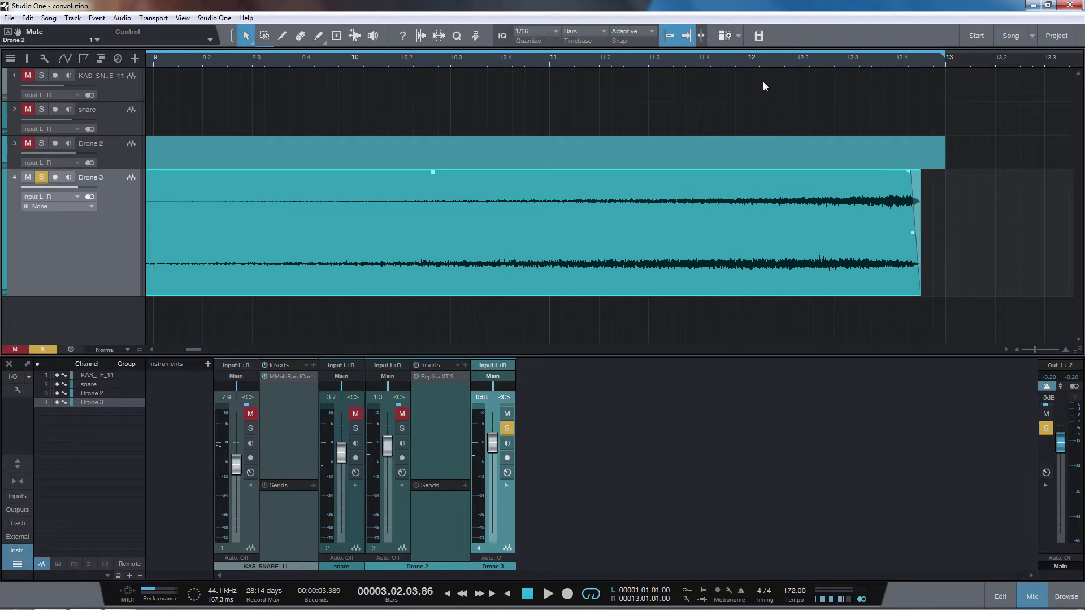
scroll(763, 86, down, 8)
scroll(281, 65, up, 3)
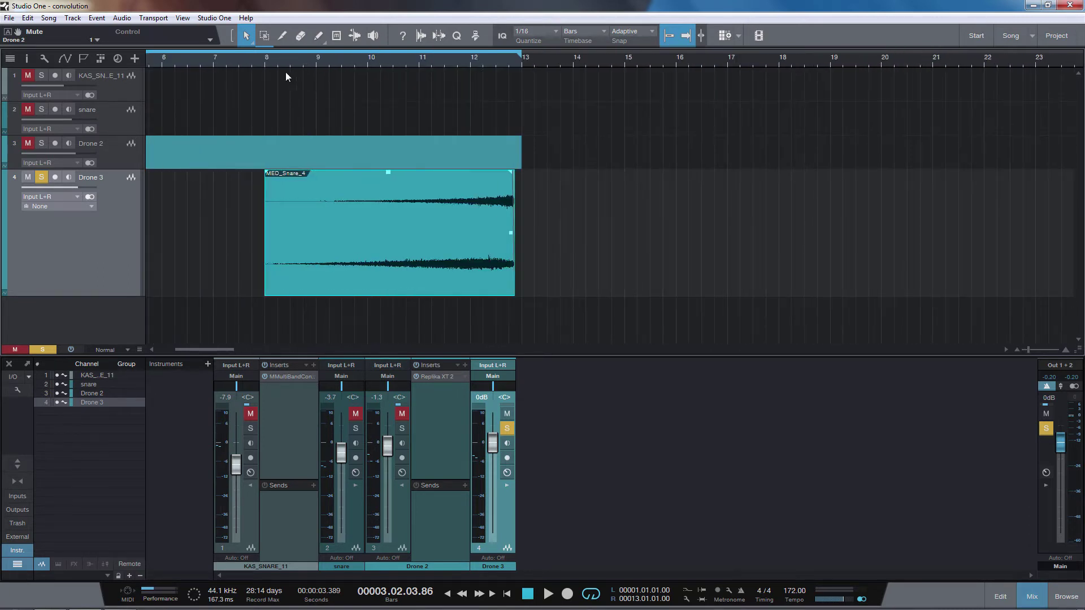
Extend the loop range just past bar 14 and play the reversed drone from bar 8
click(266, 64)
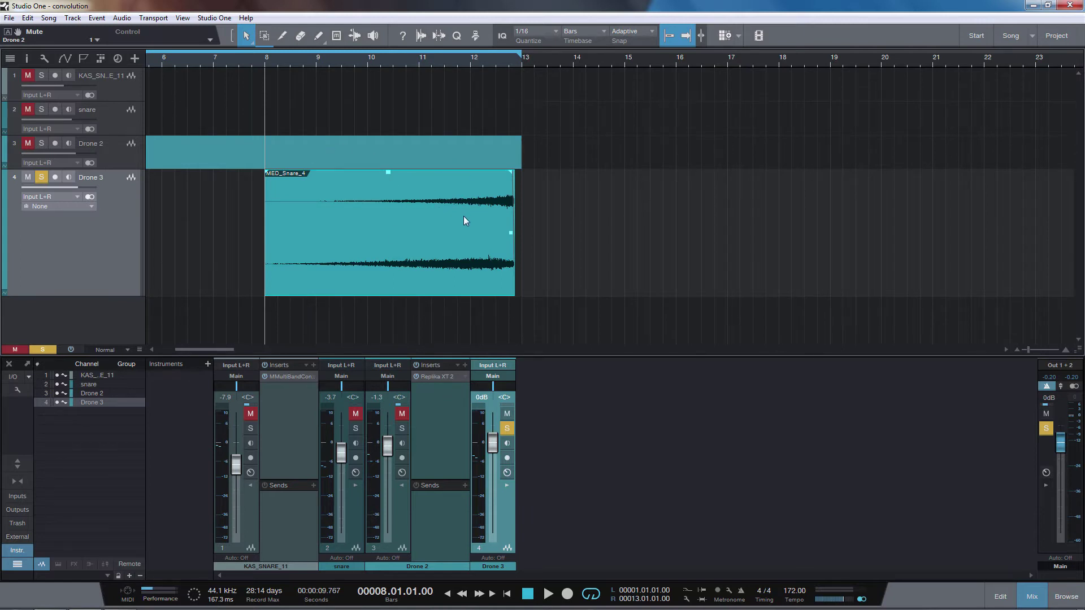
drag(519, 61, 590, 63)
key(space)
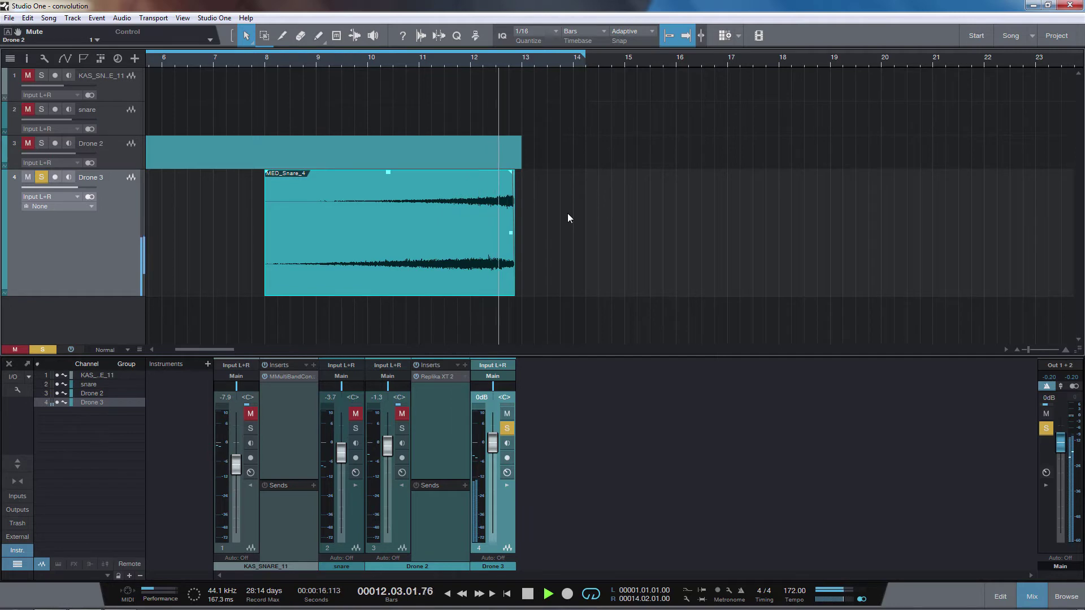
key(space)
Switch to the "reverse reverbs" song and look over its Reverse Reverb and Reverse Piano folders
key(shift+z)
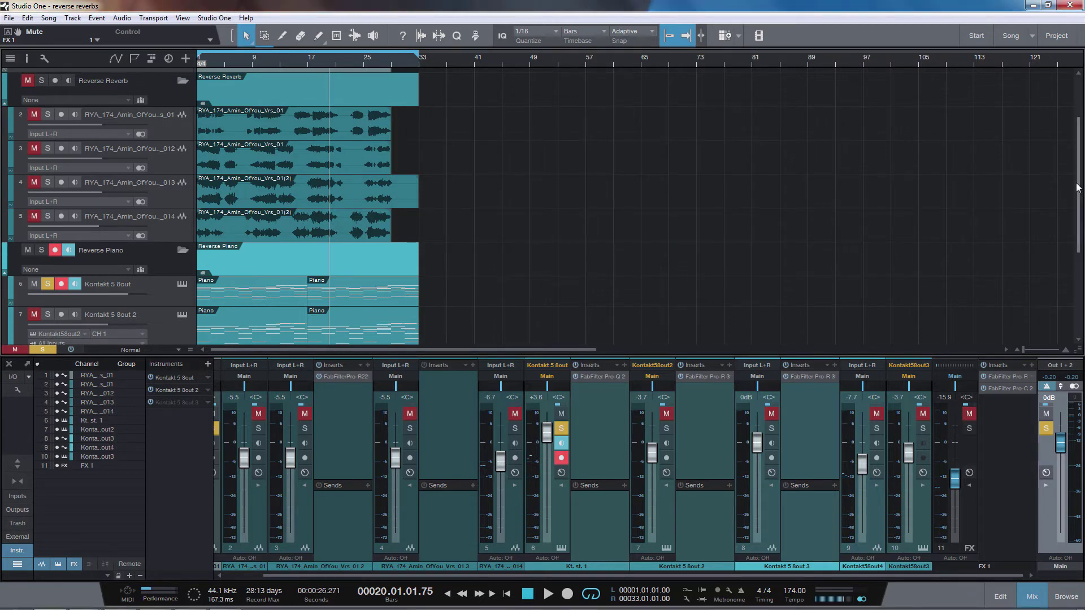
scroll(490, 274, up, 3)
scroll(130, 280, down, 1)
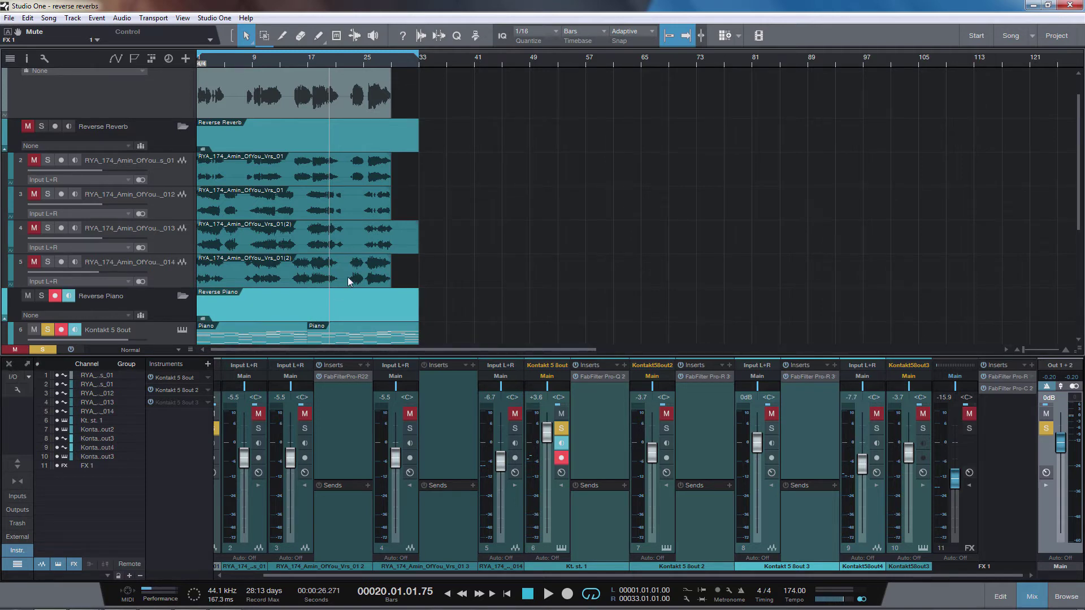
Play the soloed vocal and Kontakt piano from the start while examining the Reverse Reverb and Reverse Piano tracks
key(Home)
key(space)
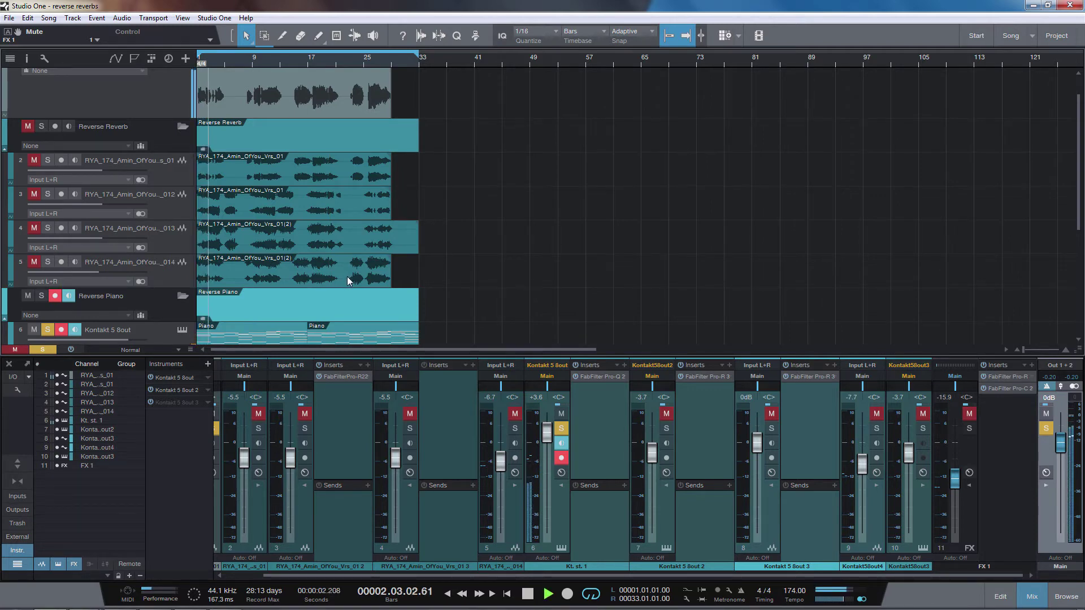
scroll(337, 247, down, 2)
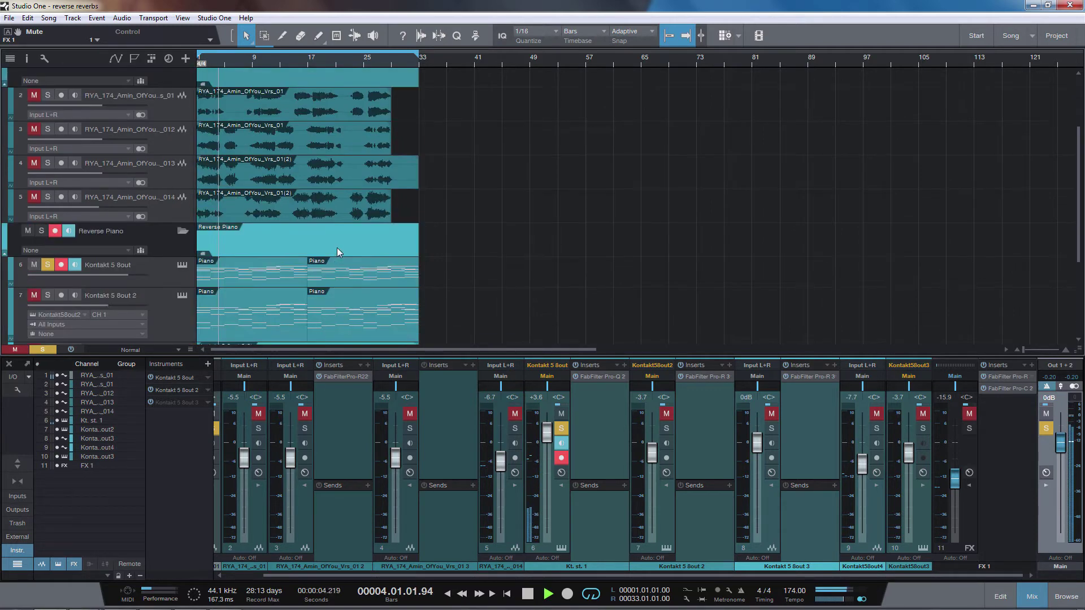
scroll(336, 247, down, 1)
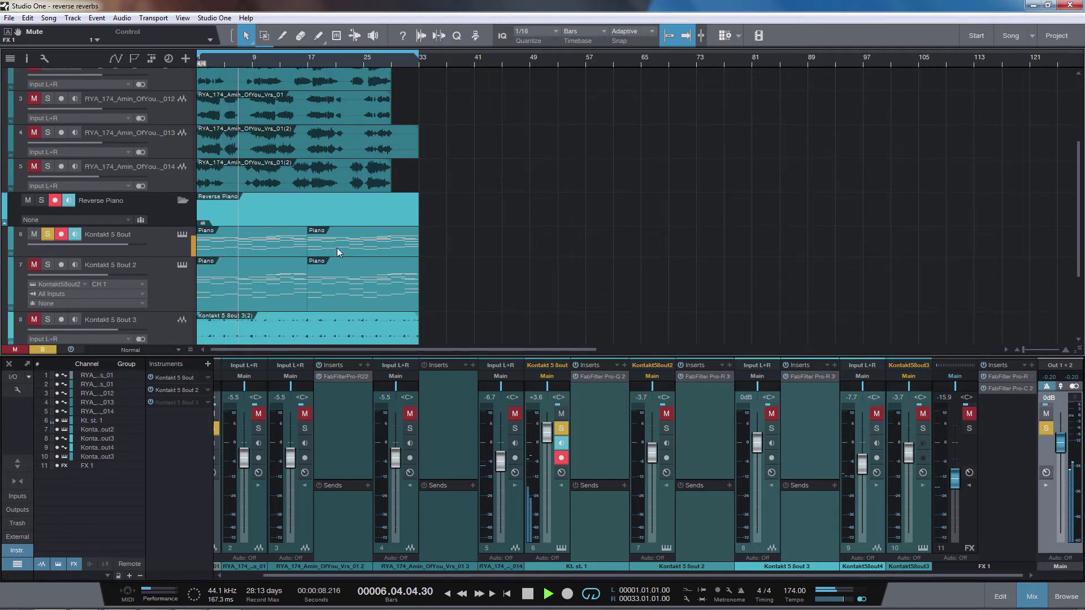
scroll(336, 247, down, 2)
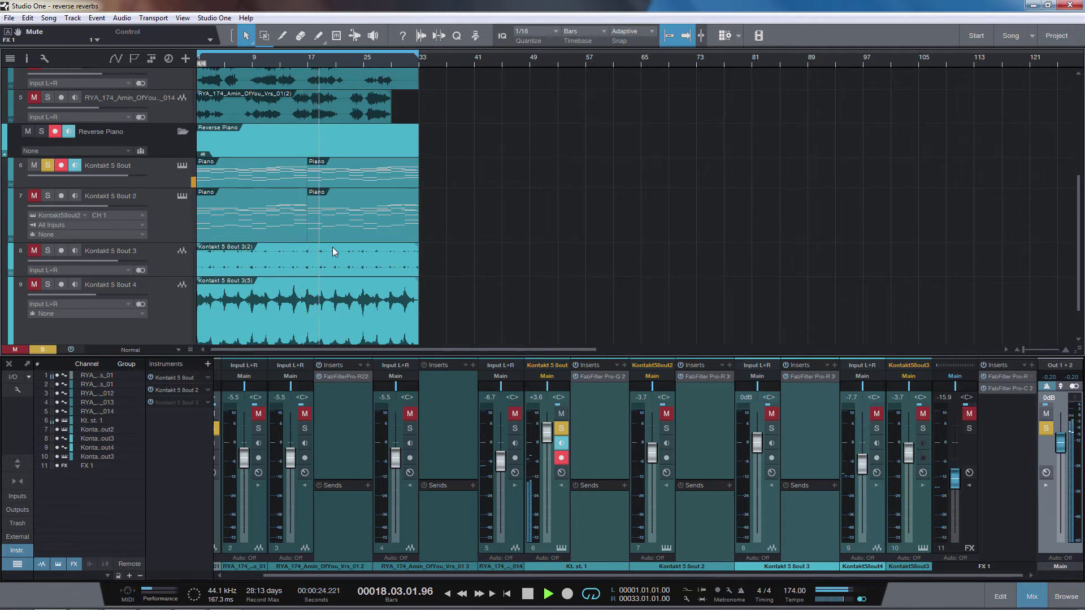
scroll(364, 259, up, 5)
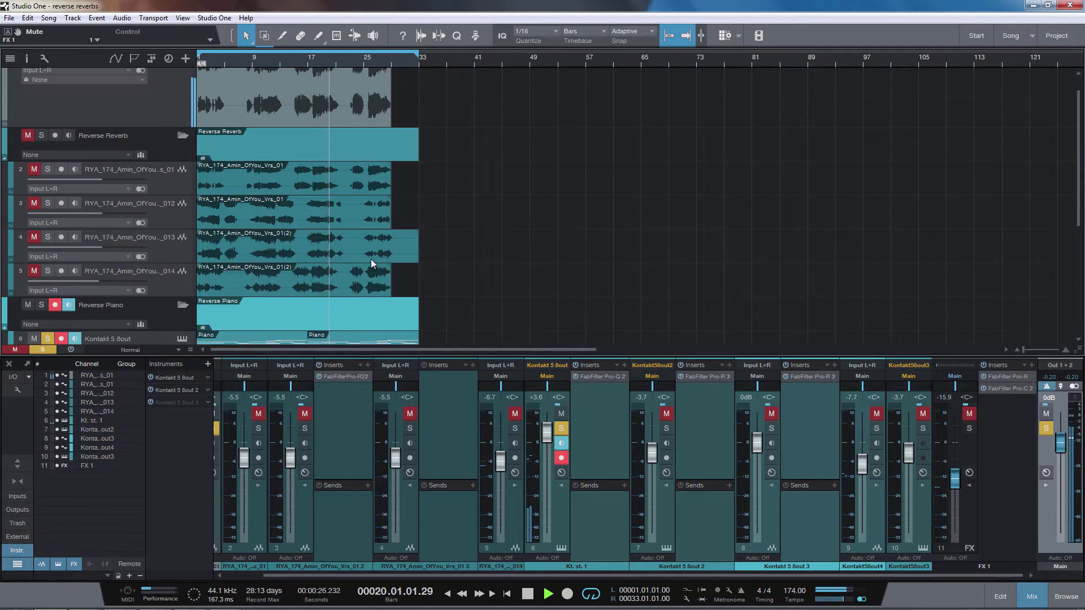
scroll(371, 261, up, 1)
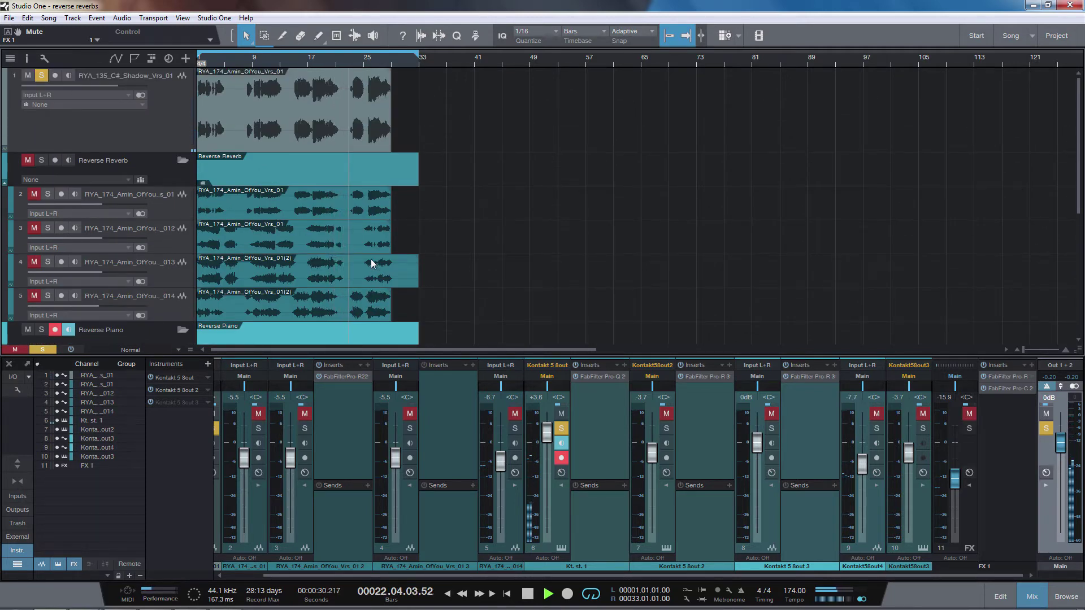
scroll(371, 259, down, 5)
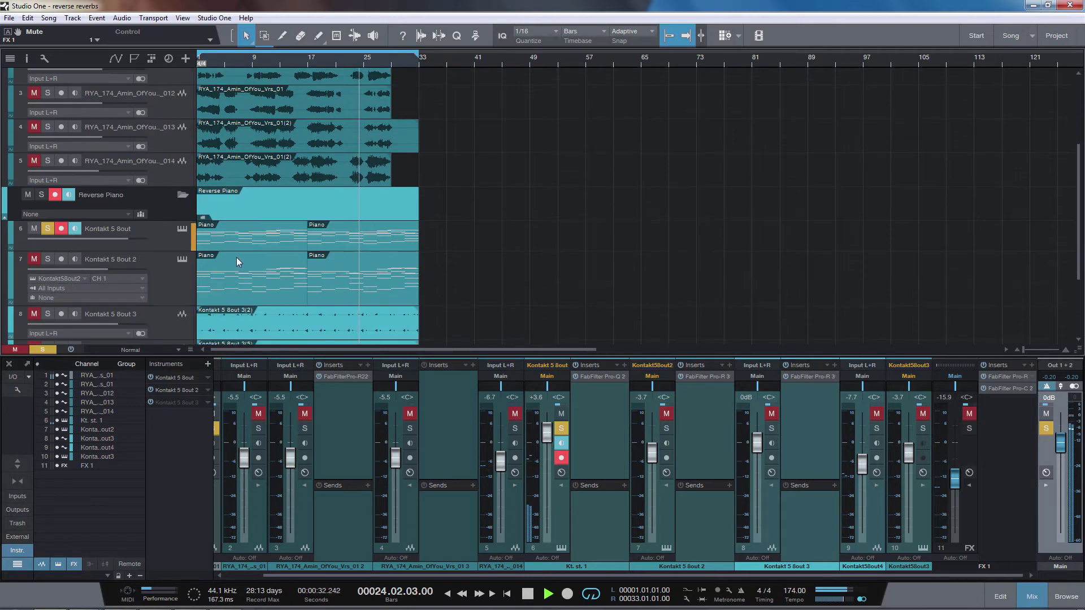
scroll(236, 257, up, 2)
scroll(147, 134, up, 2)
click(136, 111)
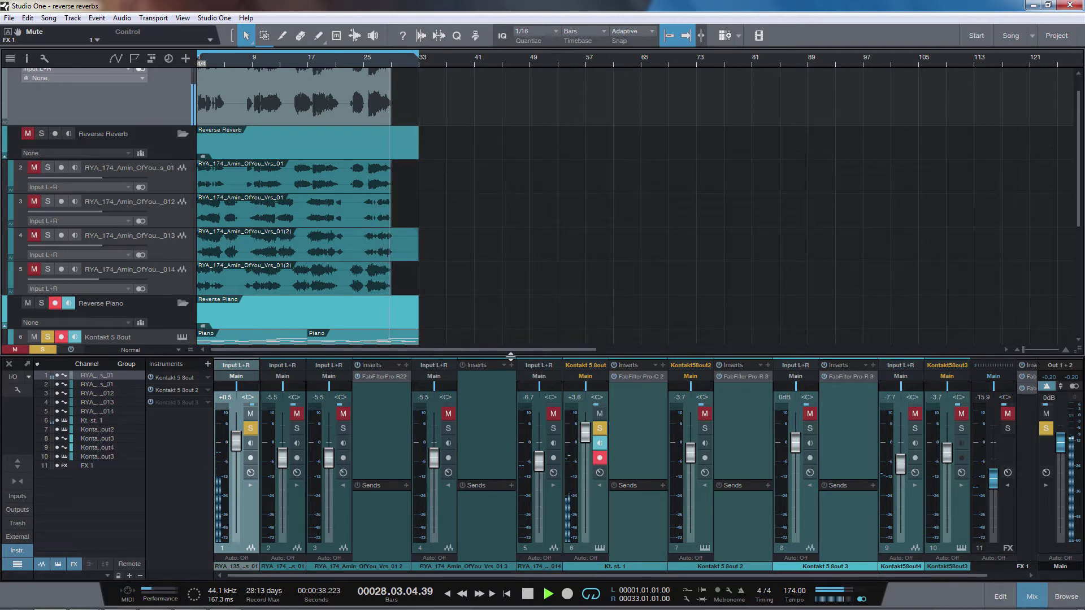
Stop playback and solo reversed vocal track 5, the Kontakt 5 8out 4 audio track and the FX 1 channel
key(space)
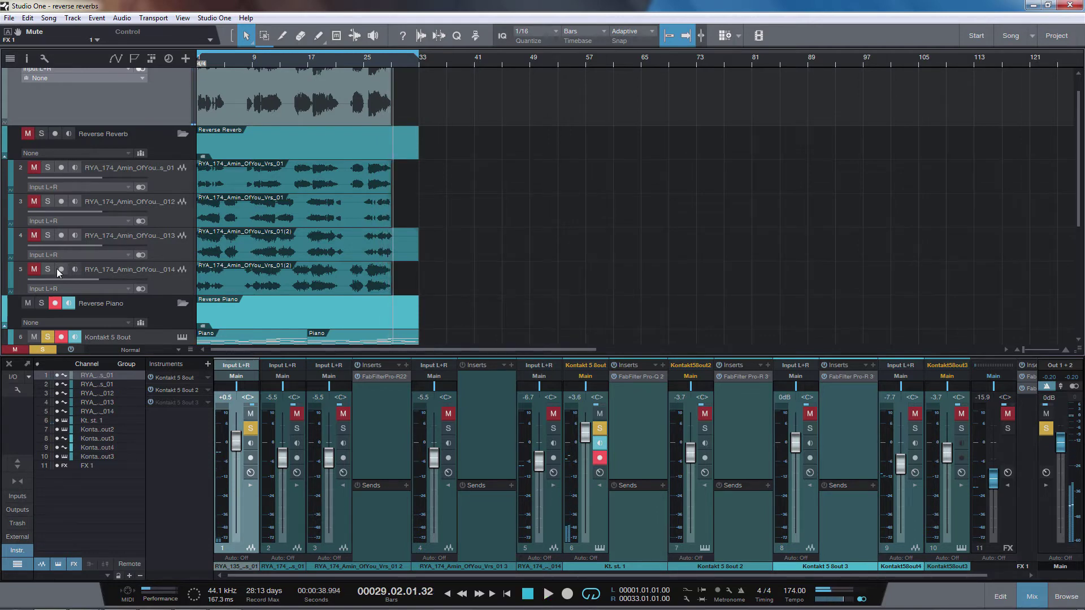
scroll(58, 277, down, 5)
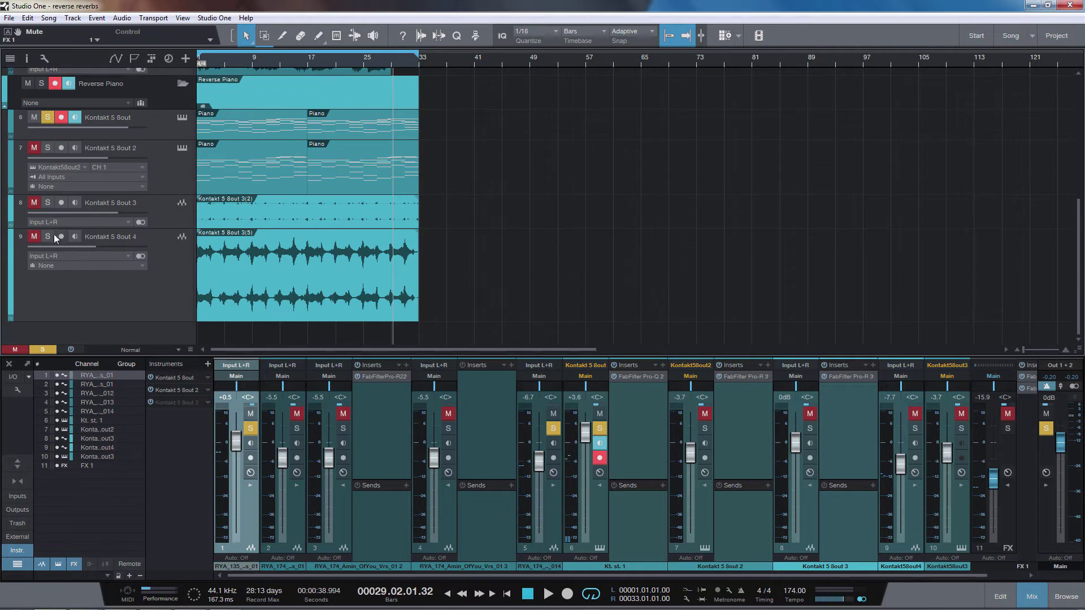
click(50, 237)
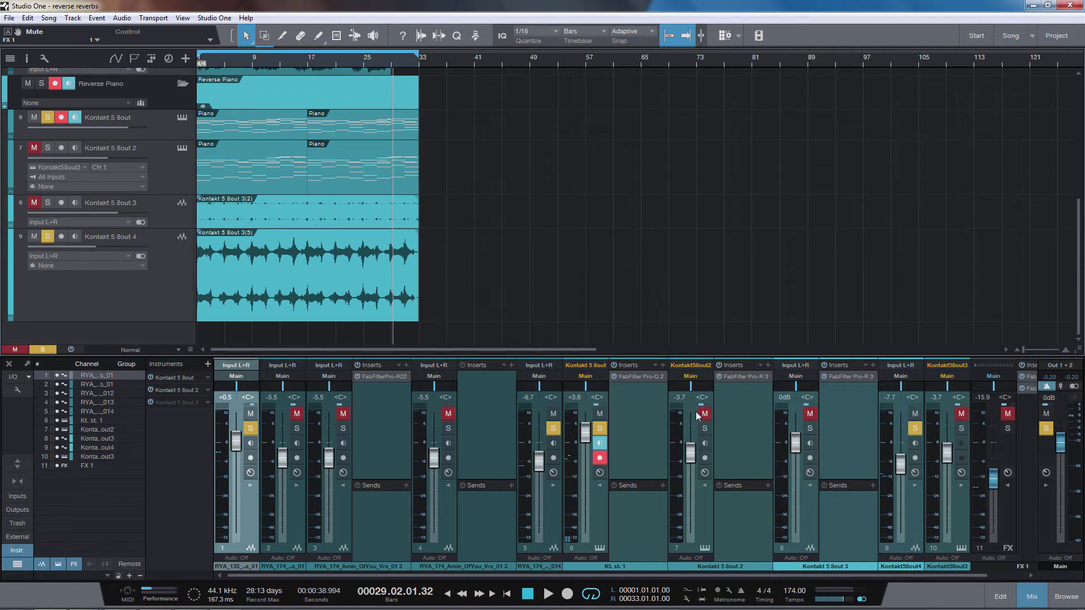
click(1008, 428)
Play the song from the start to hear the vocal and piano together with their reverse reverbs
key(comma)
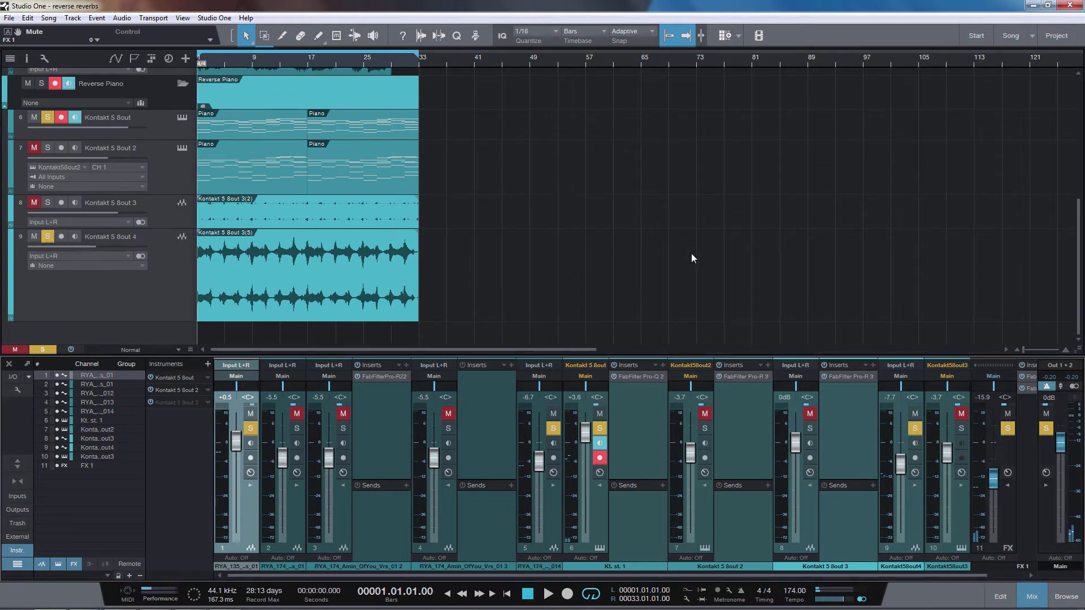
key(space)
scroll(693, 258, up, 3)
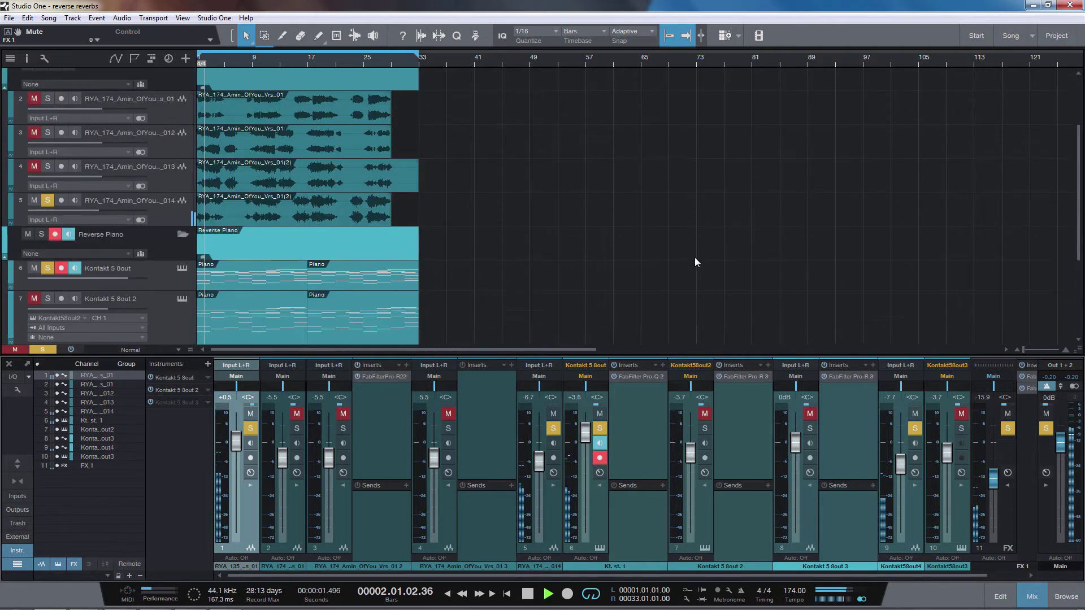
scroll(694, 256, up, 2)
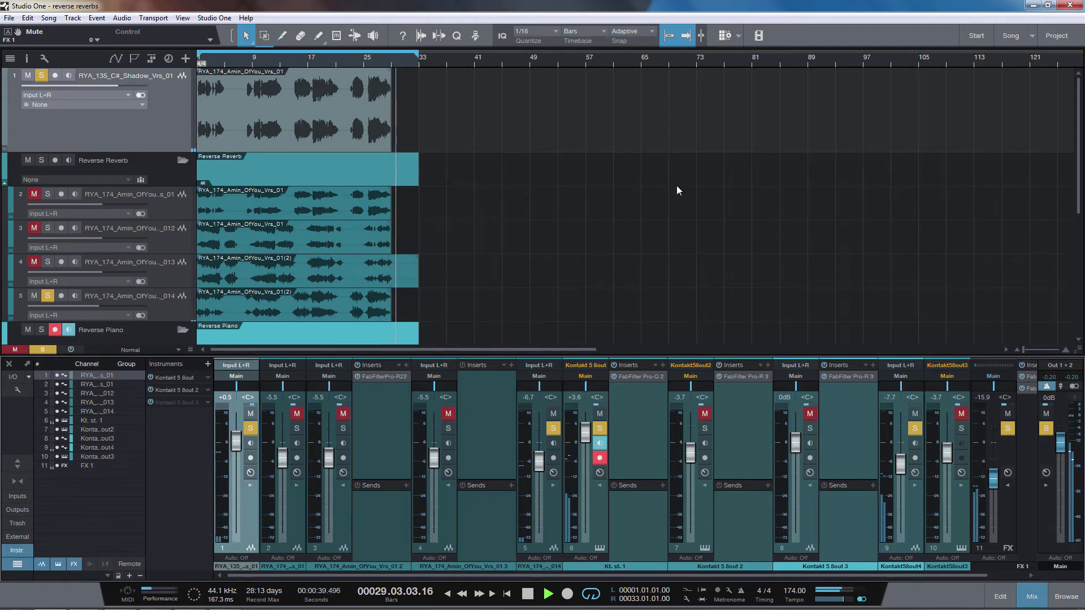
Stop playback and mute the Kontakt 5 8out 4, Kontakt 5 8out and reversed vocal 5 tracks
key(space)
scroll(639, 256, down, 6)
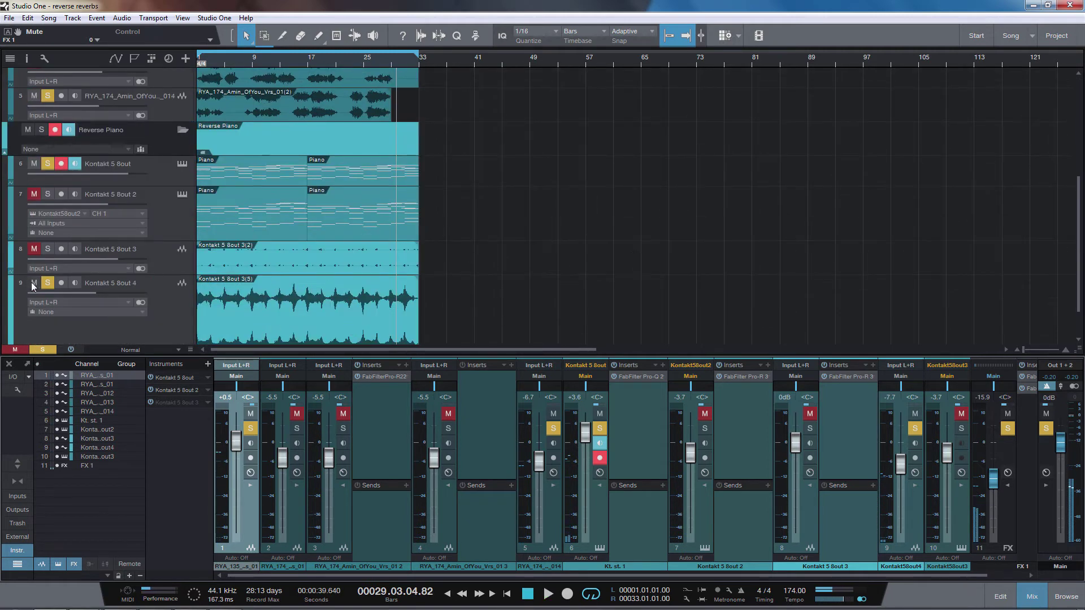
click(34, 283)
click(34, 163)
scroll(264, 283, up, 6)
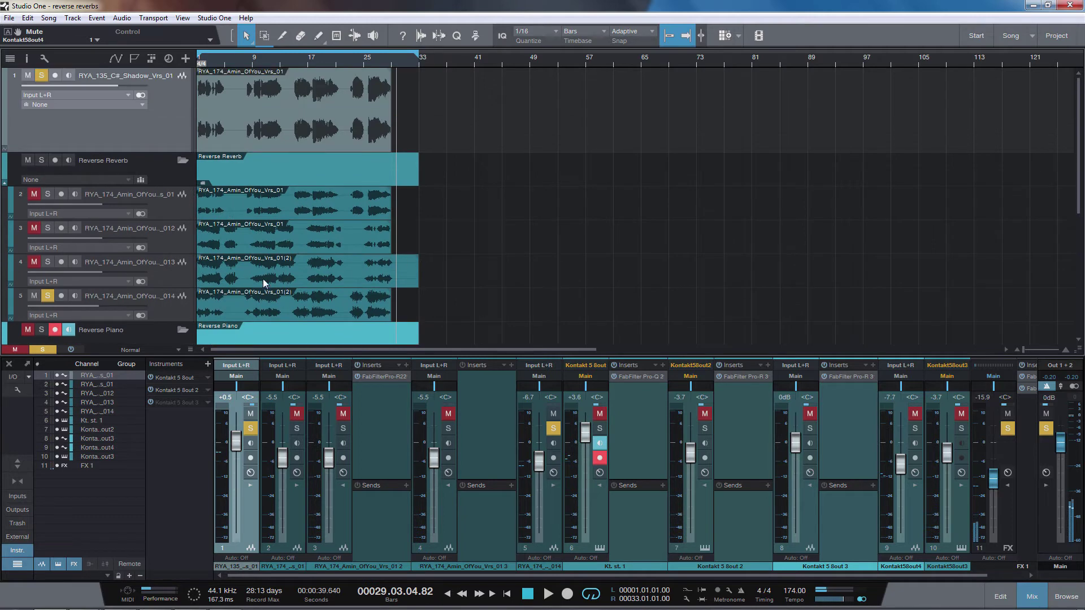
click(47, 297)
click(34, 295)
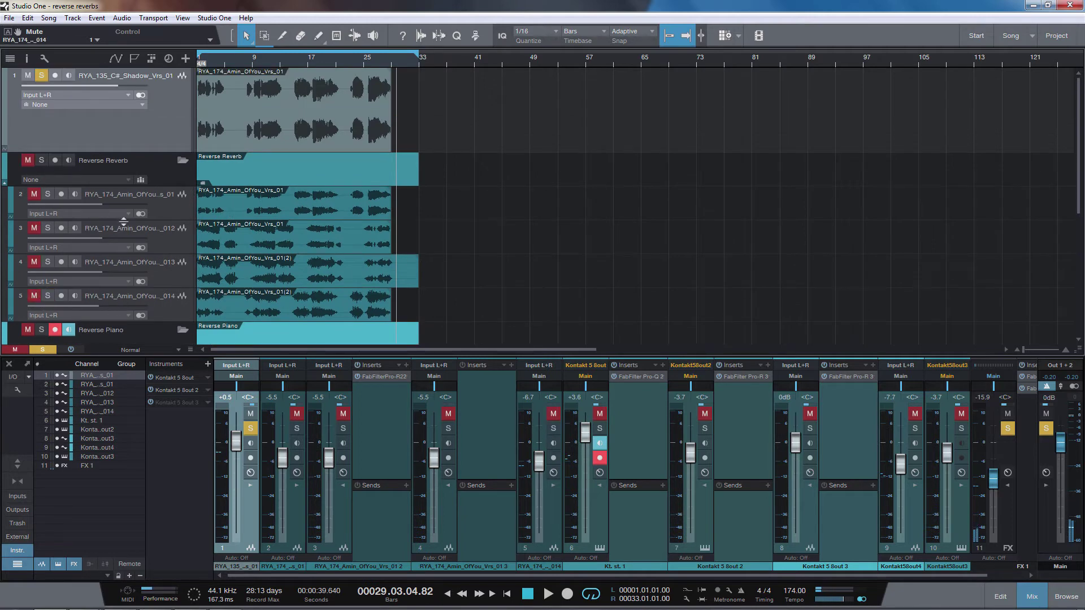
Return to the song start and open FX 1's FabFilter Pro-R and Pro-C 2 inserts to examine their settings
key(Home)
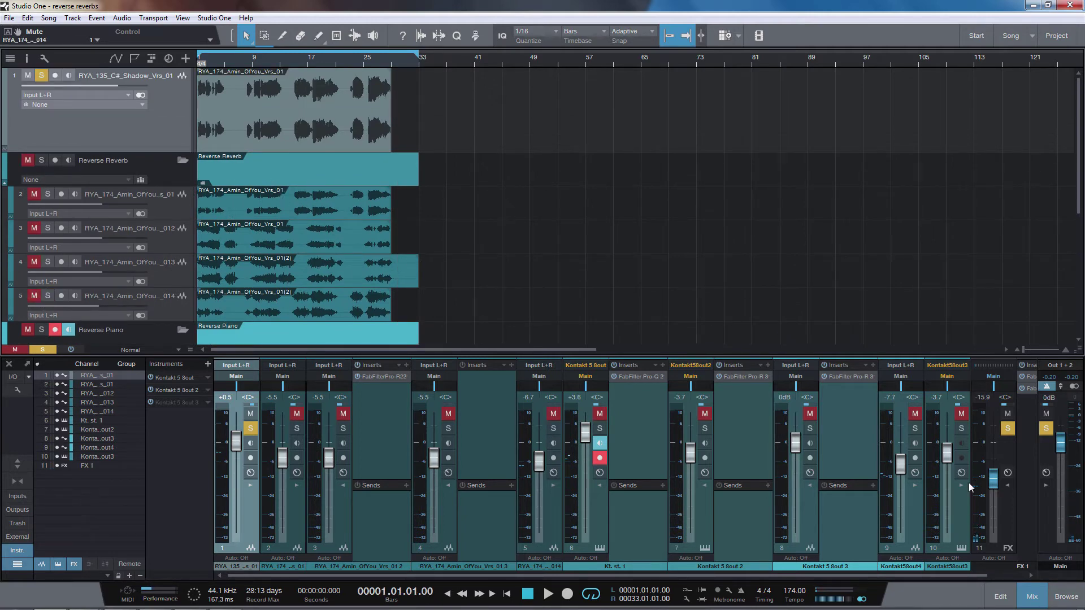
drag(967, 577, 1005, 405)
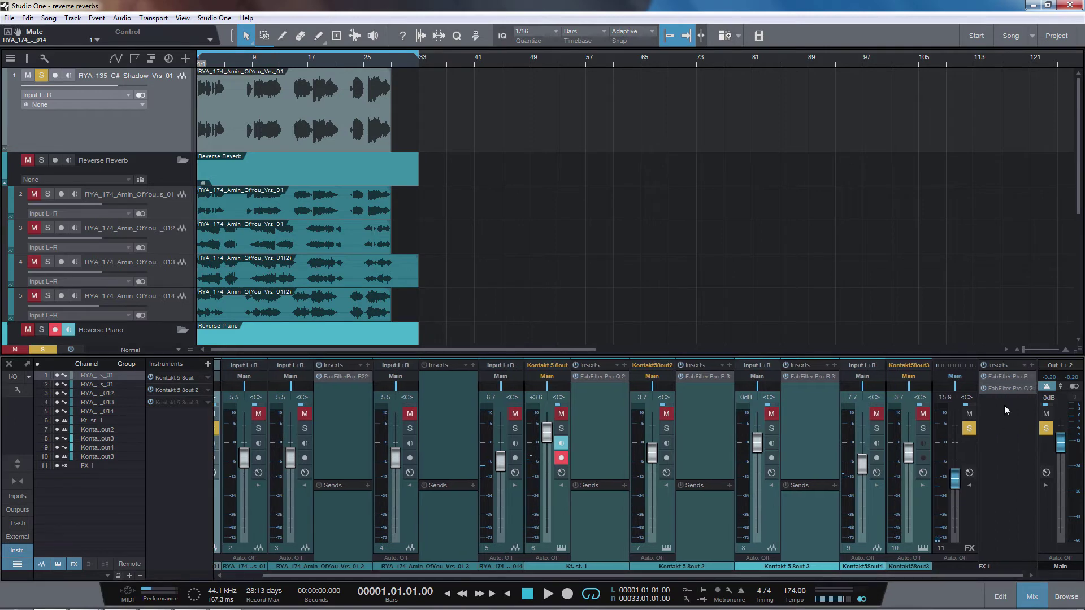
click(1010, 377)
drag(480, 83, 758, 73)
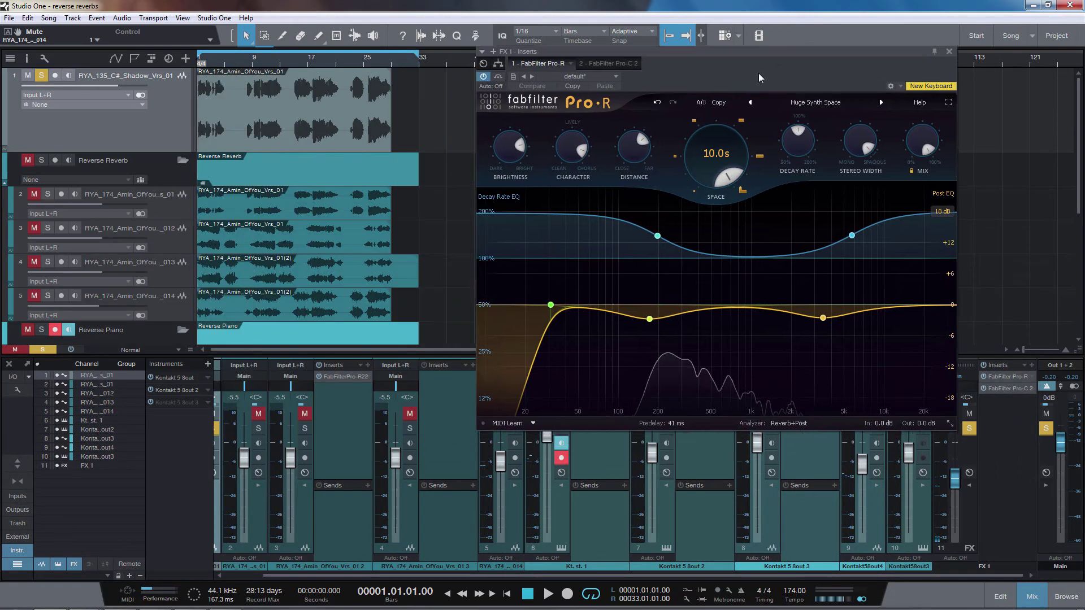
mouse_move(664, 260)
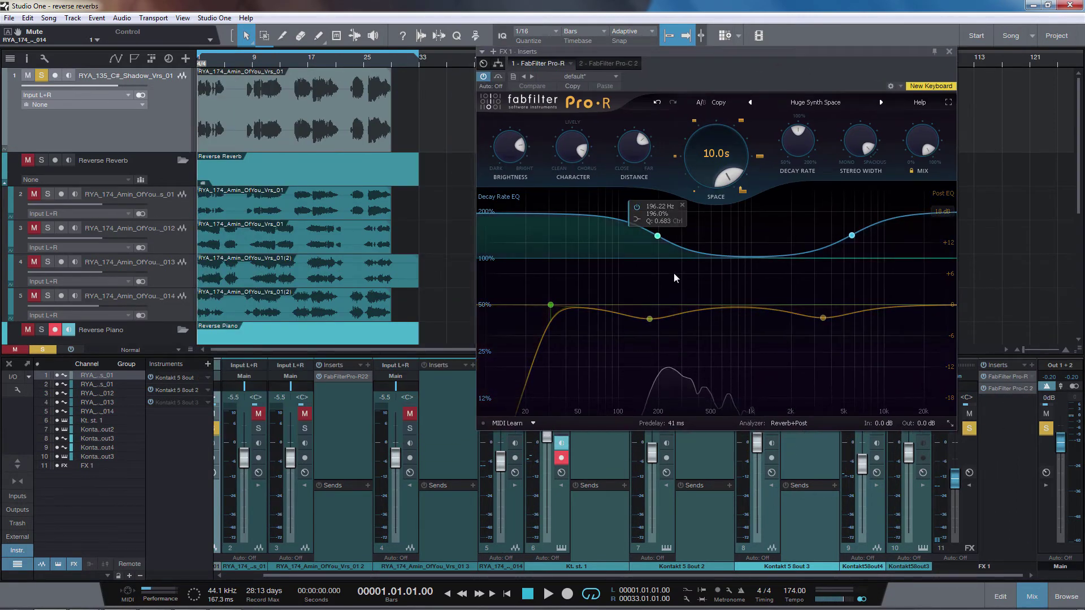
click(1003, 389)
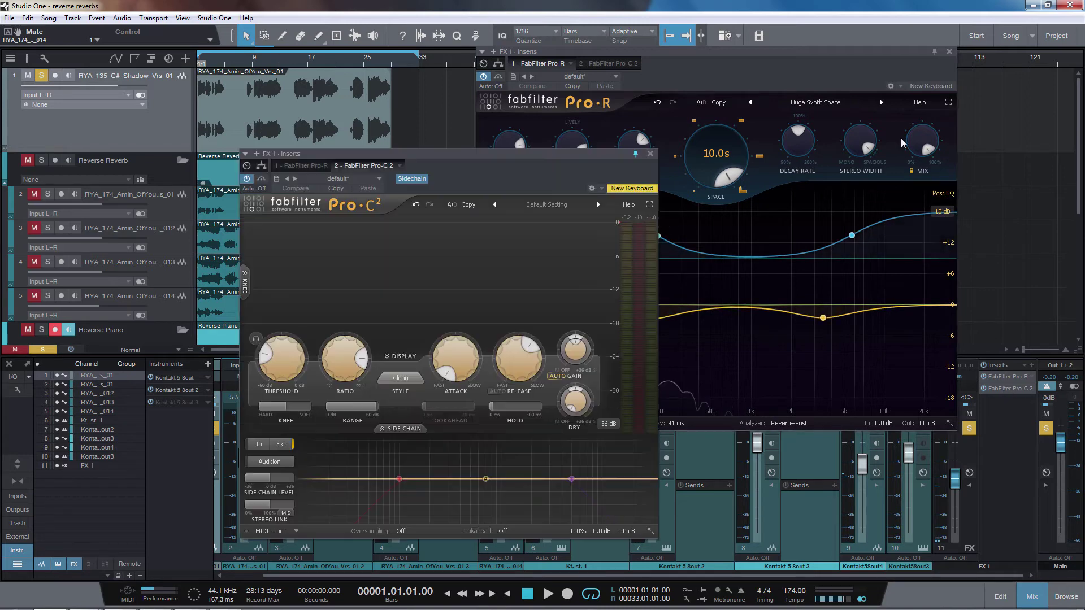
drag(422, 163, 819, 146)
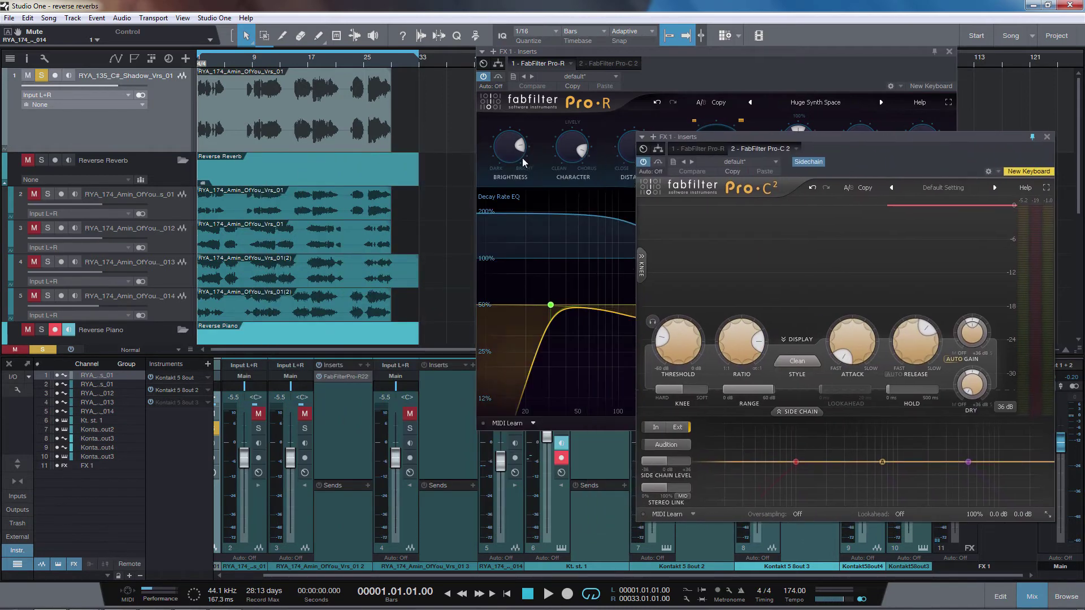
Play the vocal with its sidechained reverb while comparing Pro-C 2's gain reduction against the enlarged vocal waveform, then stop
key(space)
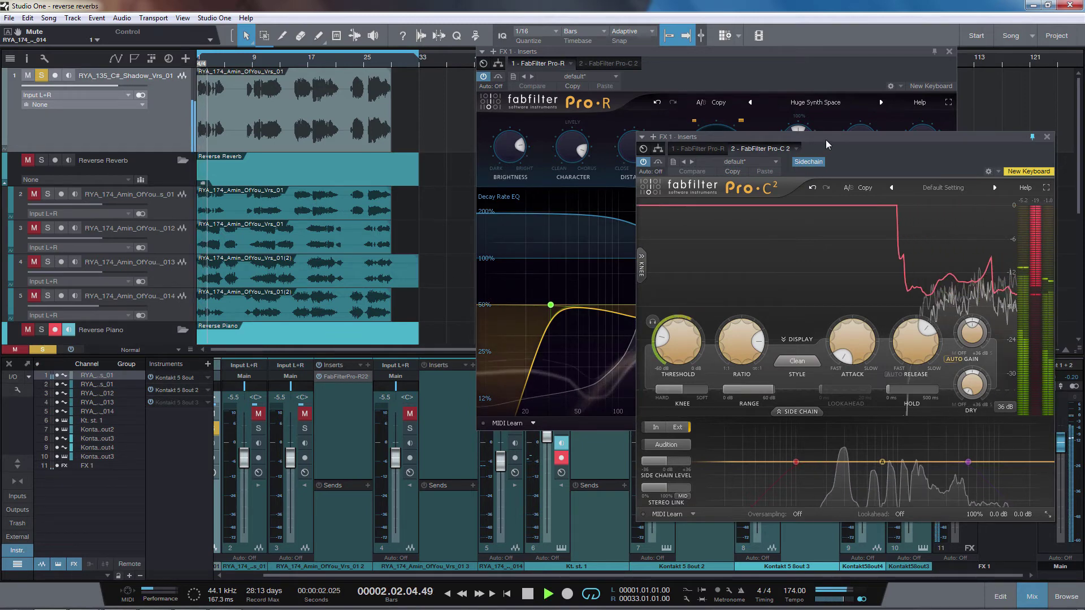
drag(826, 140, 670, 126)
drag(214, 58, 343, 95)
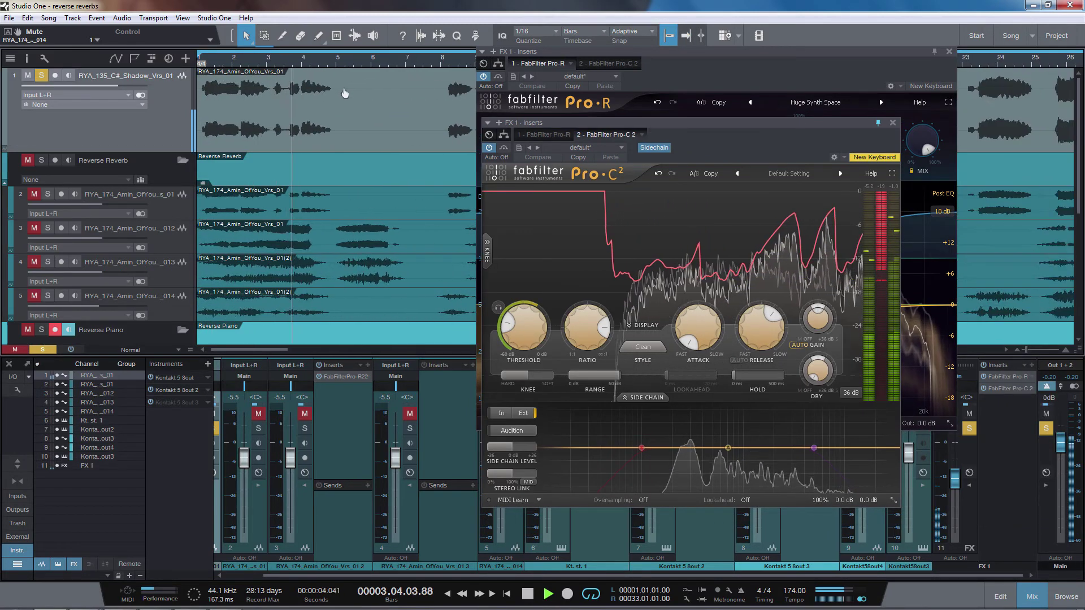
drag(181, 151, 180, 287)
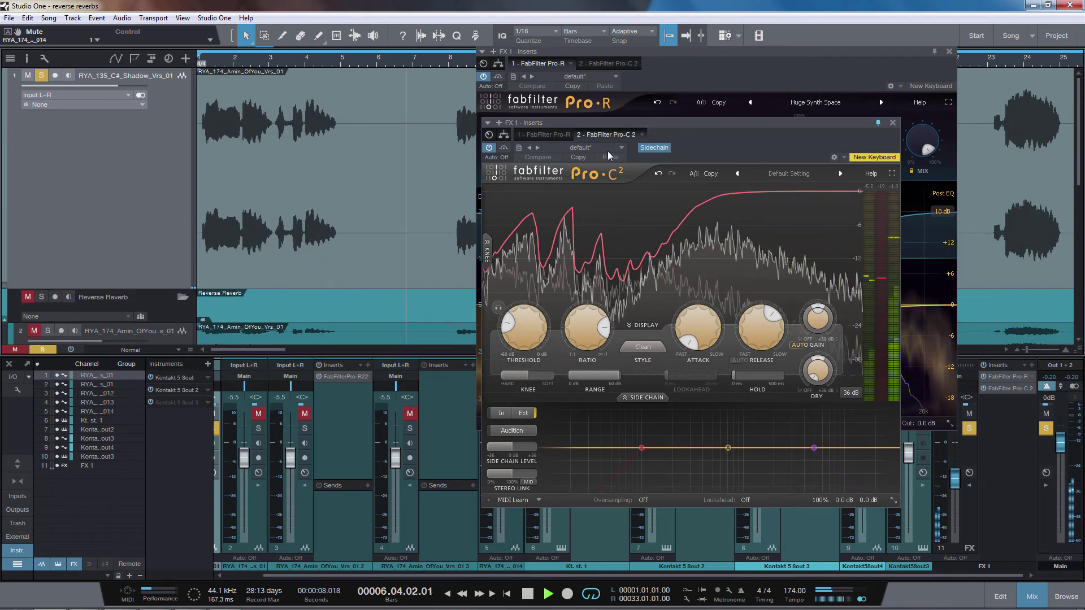
drag(643, 125, 297, 139)
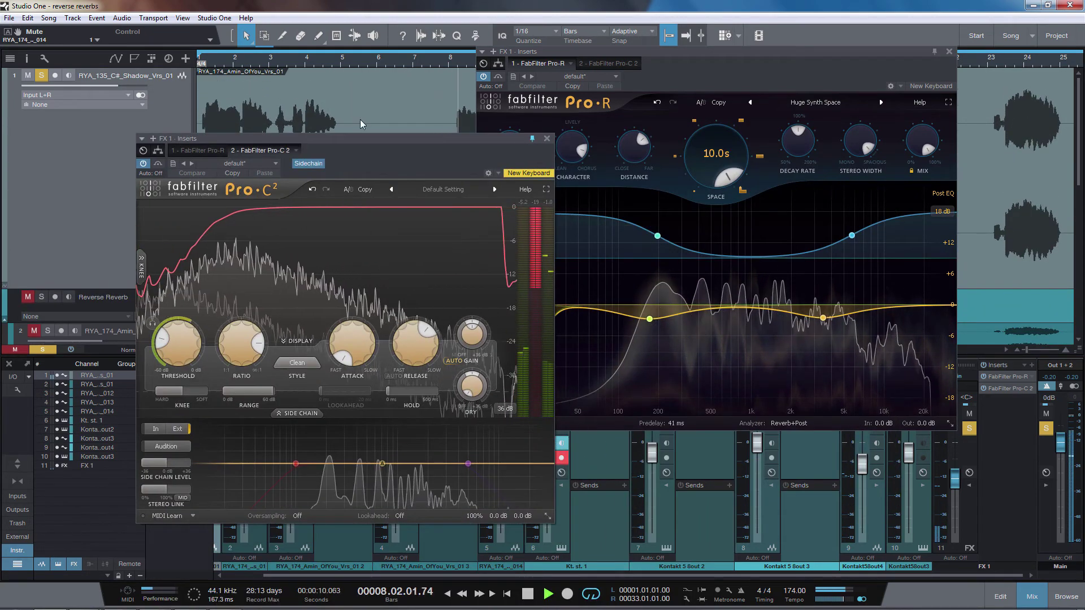
key(space)
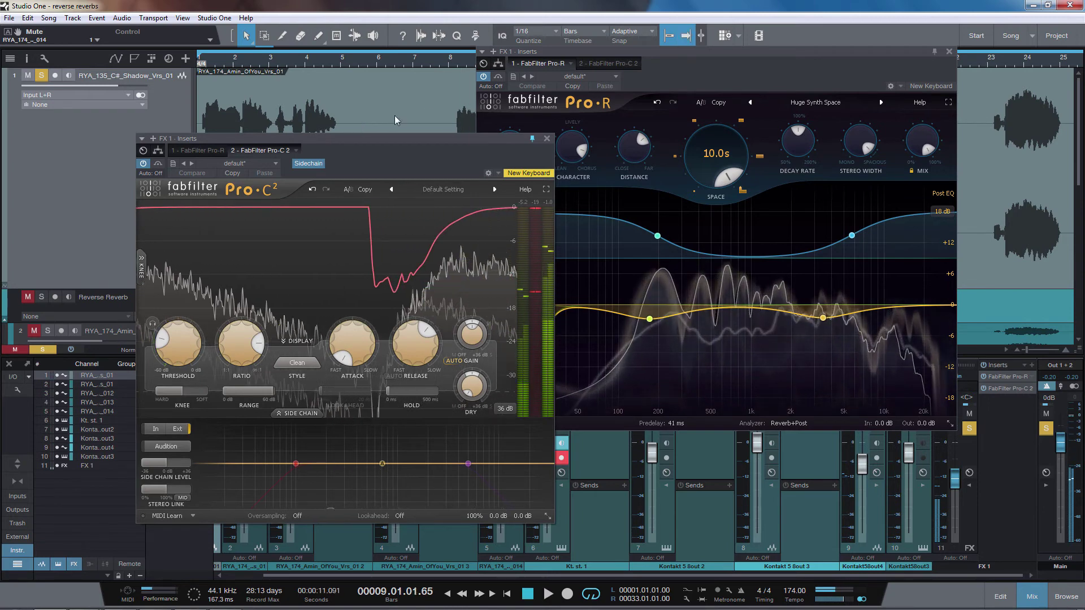
Examine the Pro-R and Pro-C 2 windows next to the vocal waveform, then close both
click(484, 79)
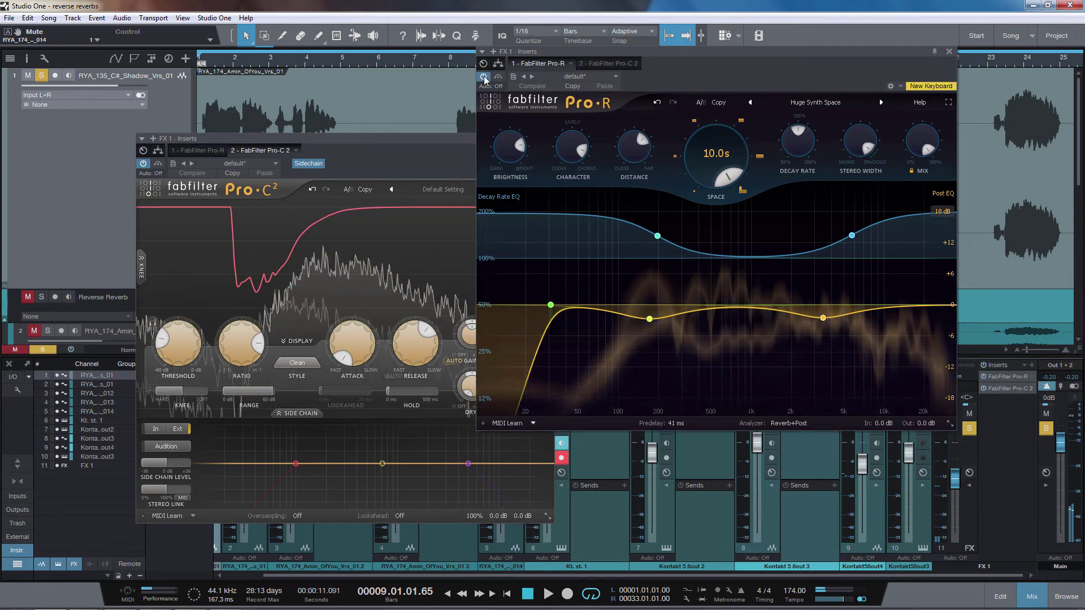
drag(578, 55, 726, 170)
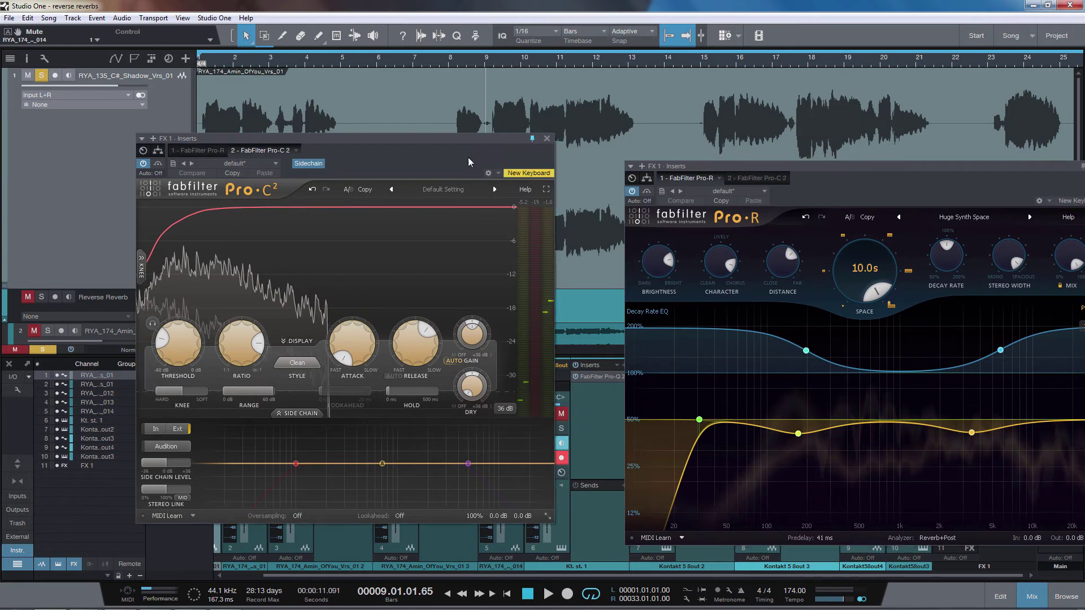
drag(502, 138, 476, 171)
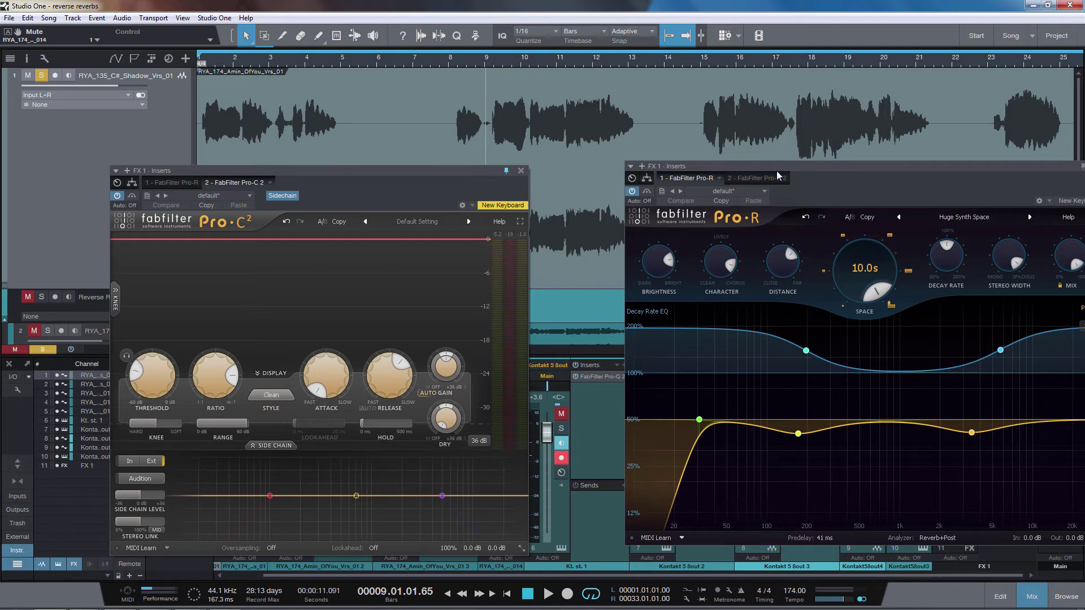
drag(795, 169, 633, 100)
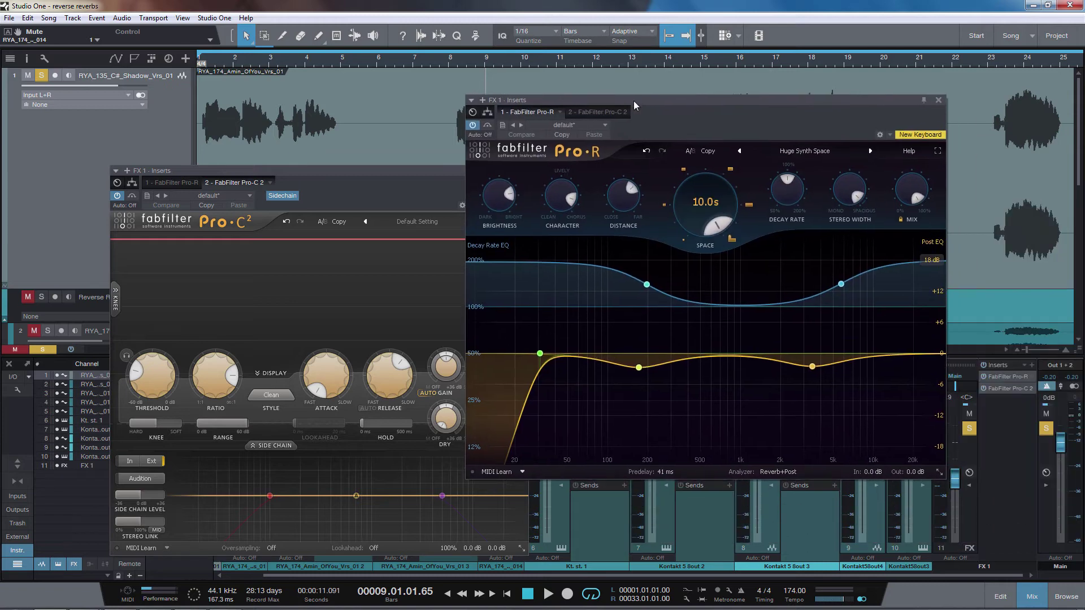
click(935, 100)
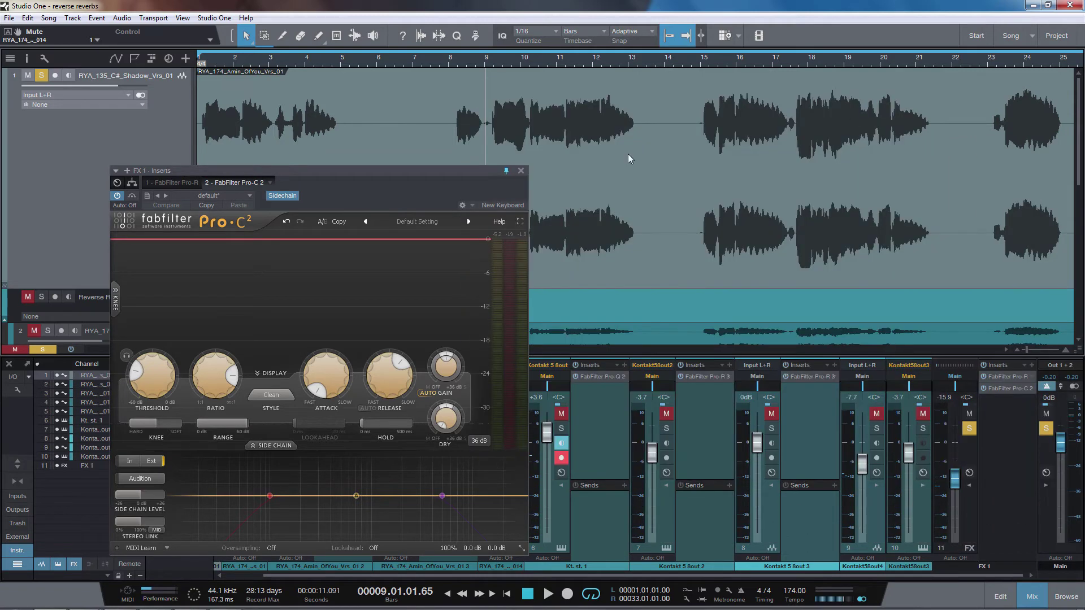
click(522, 171)
Unmute and solo reversed vocal track 5 in the Reverse Reverb folder
scroll(538, 157, down, 7)
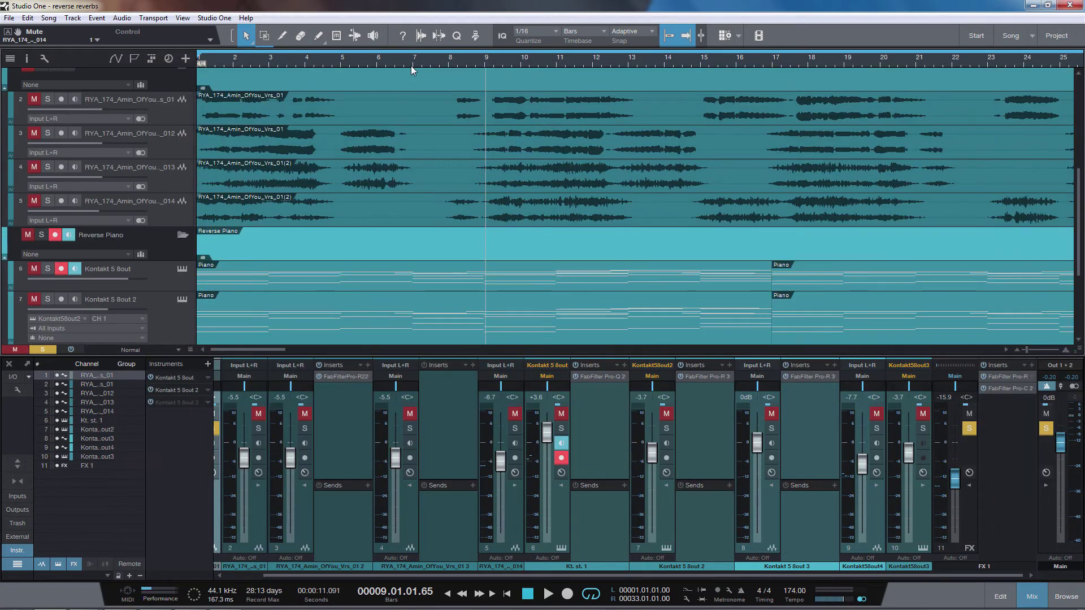
drag(413, 62, 388, 29)
scroll(341, 215, up, 7)
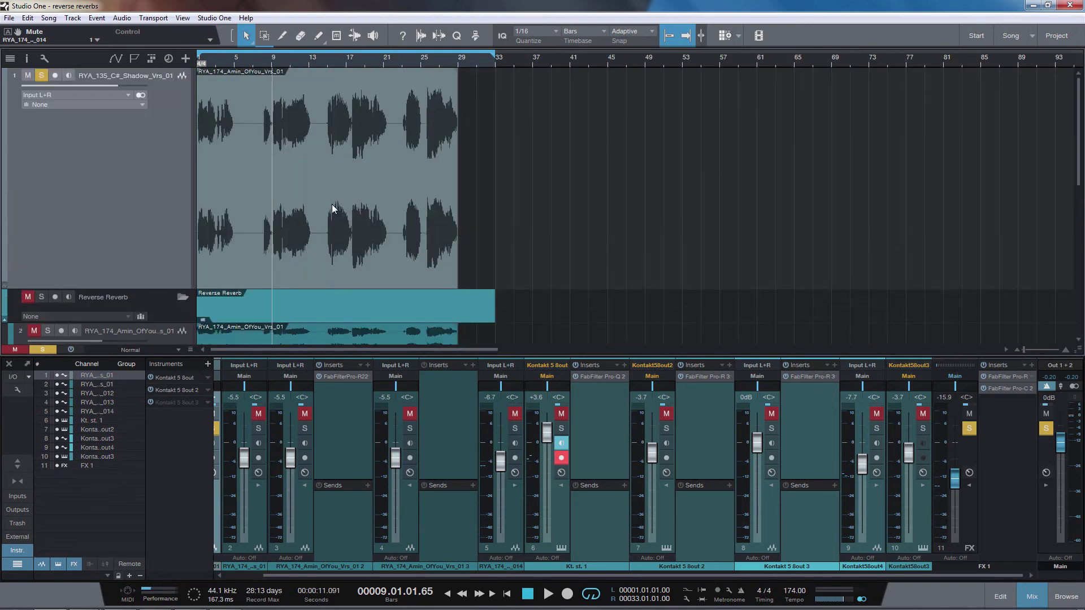
scroll(333, 207, down, 7)
scroll(331, 205, down, 2)
click(34, 164)
click(48, 165)
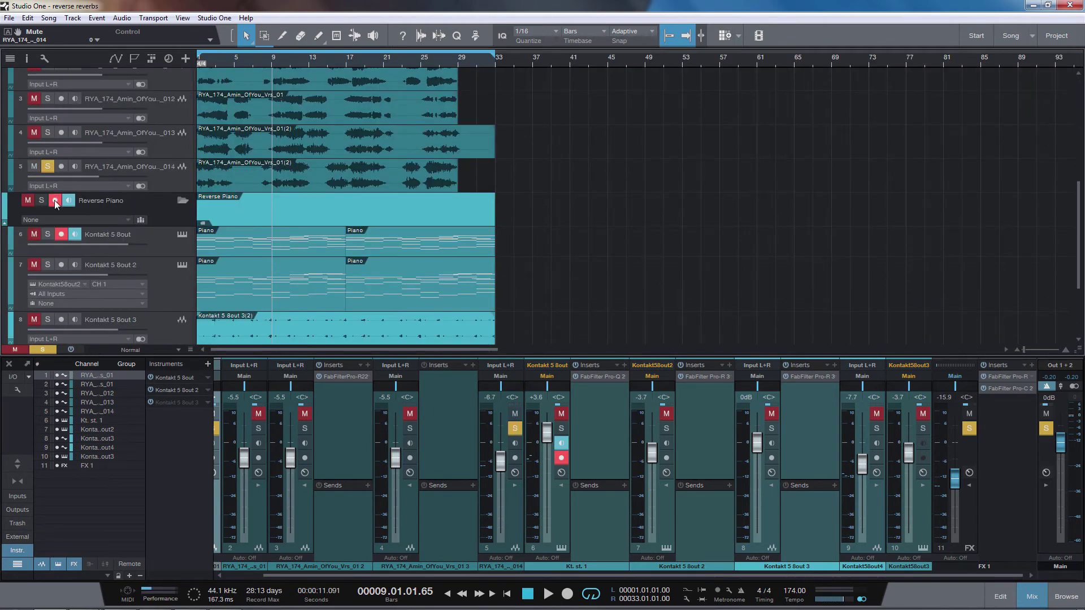
scroll(175, 191, up, 1)
scroll(176, 189, up, 5)
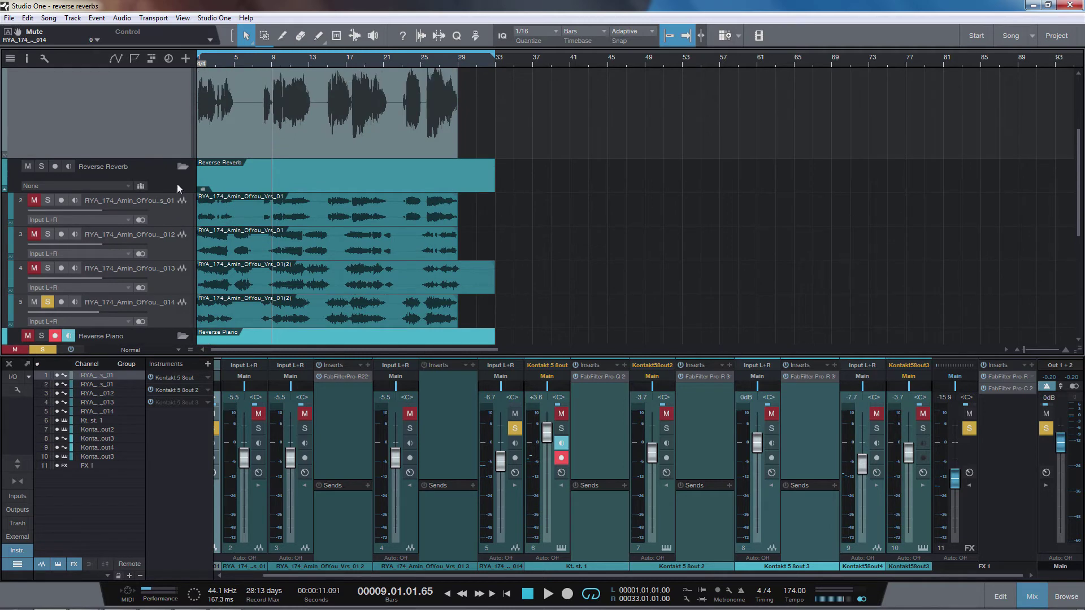
Play the soloed vocal with reversed vocal track 5 from the start while comparing their waveforms on the timeline
key(Home)
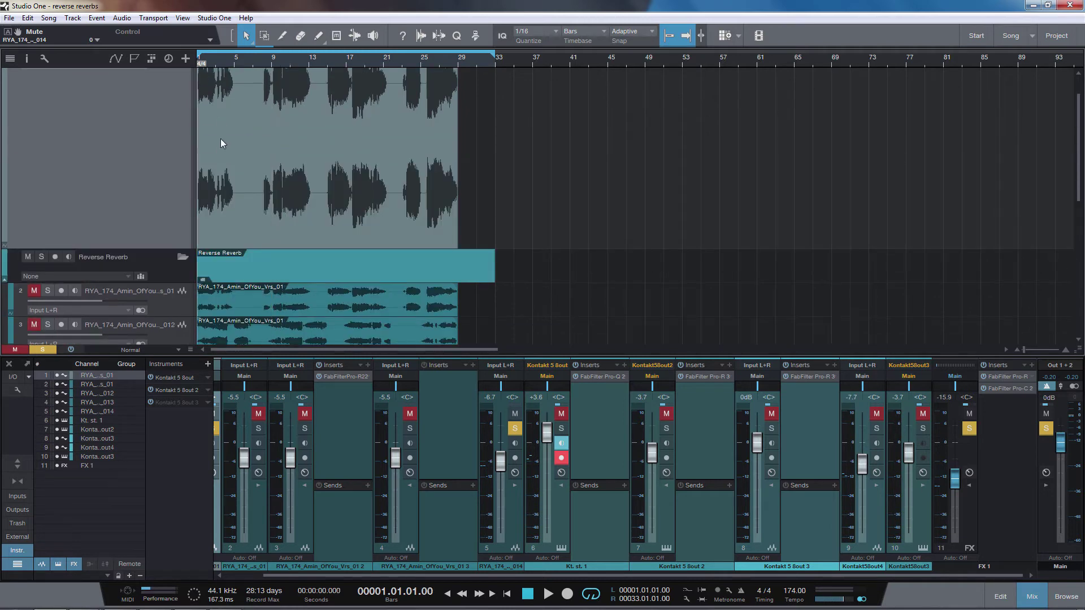
key(space)
scroll(302, 212, down, 3)
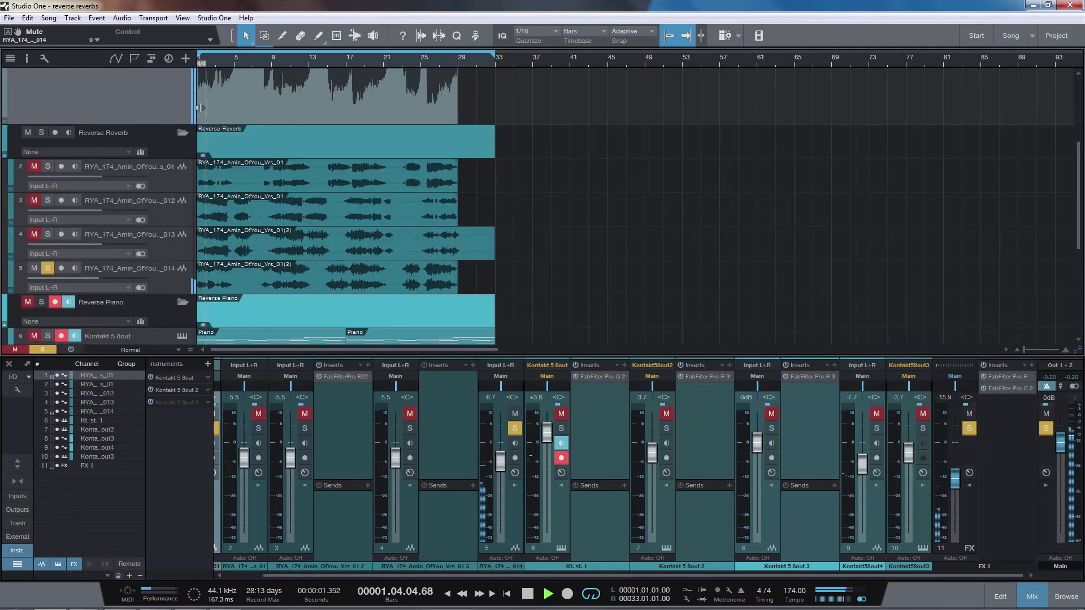
drag(218, 60, 330, 82)
scroll(332, 85, down, 1)
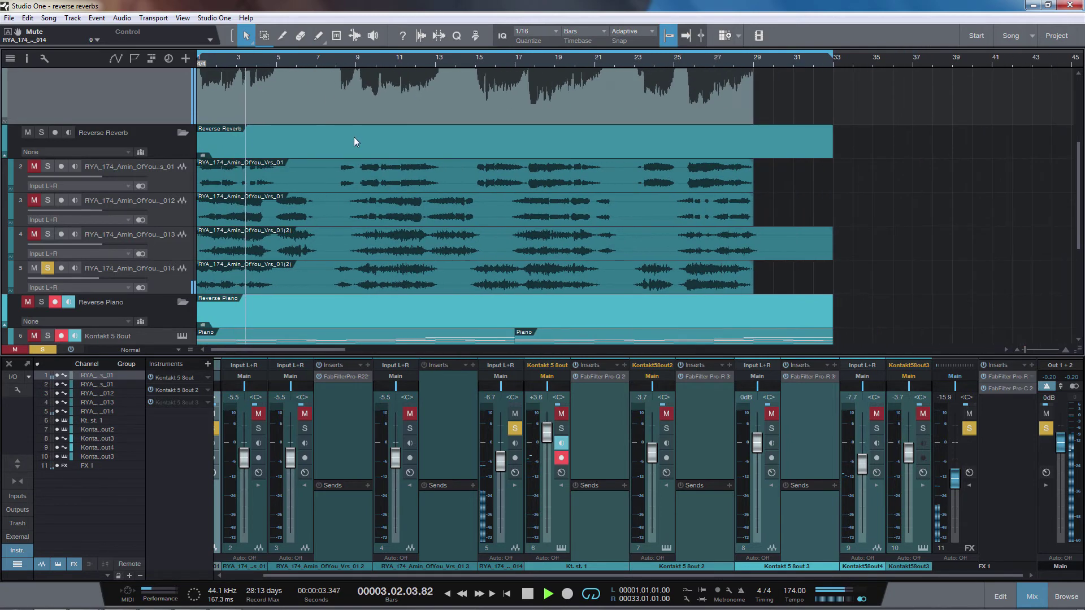
scroll(353, 137, up, 3)
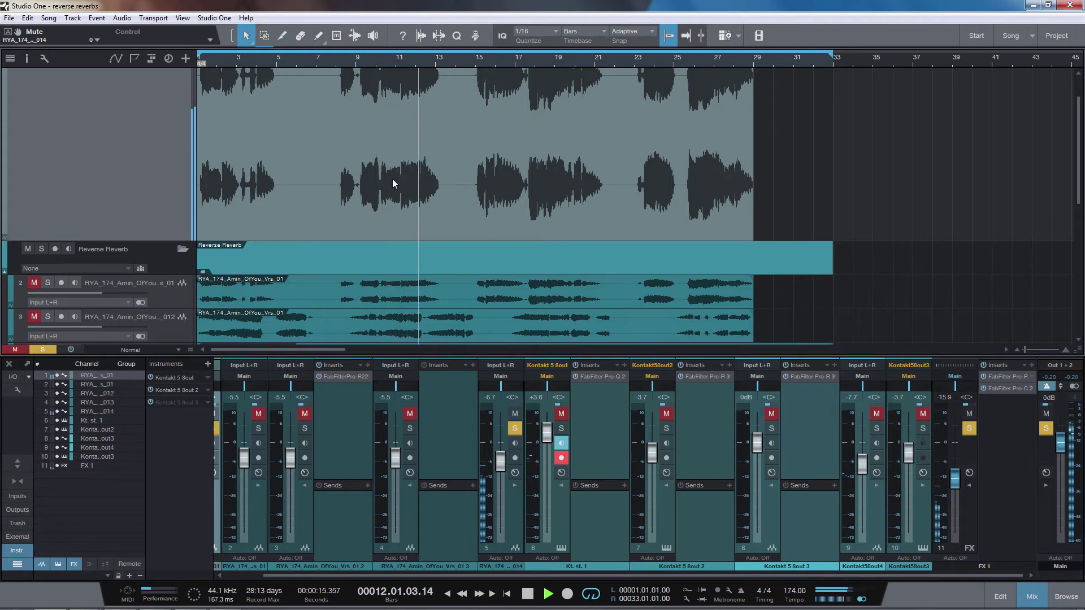
Stop playback and mute the FX 1 reverb channel
key(space)
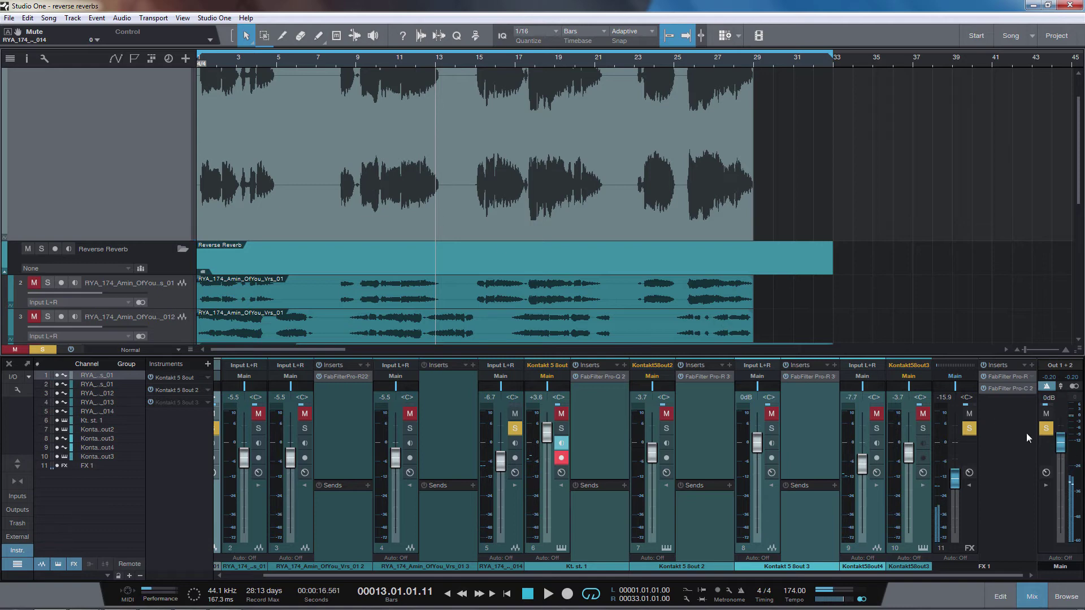
click(970, 413)
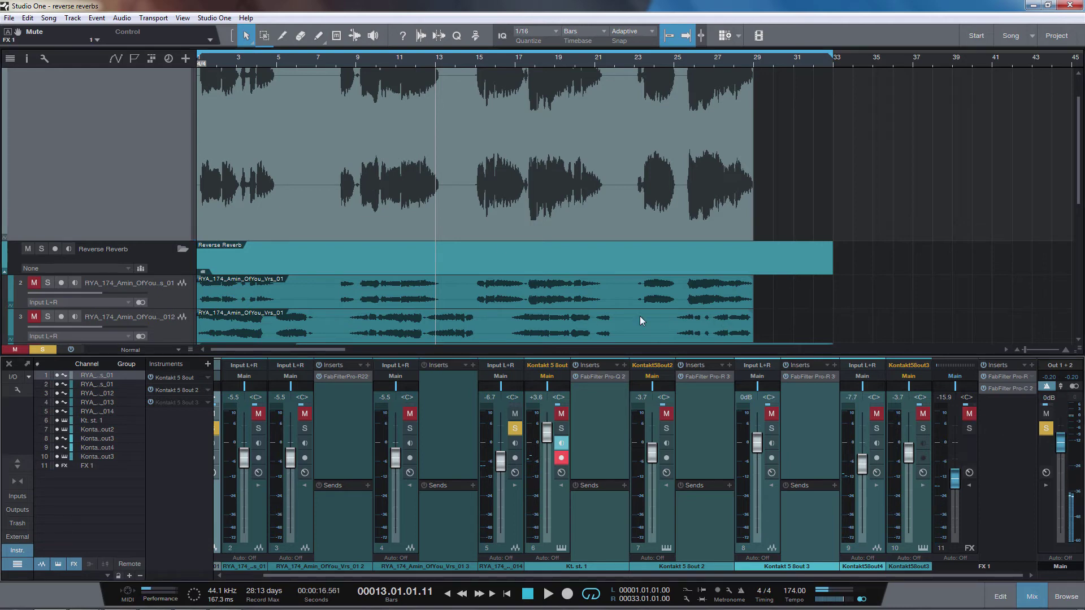
Mute reversed vocal track 5, and unmute and solo vocal track 2 in the Reverse Reverb folder
click(9, 365)
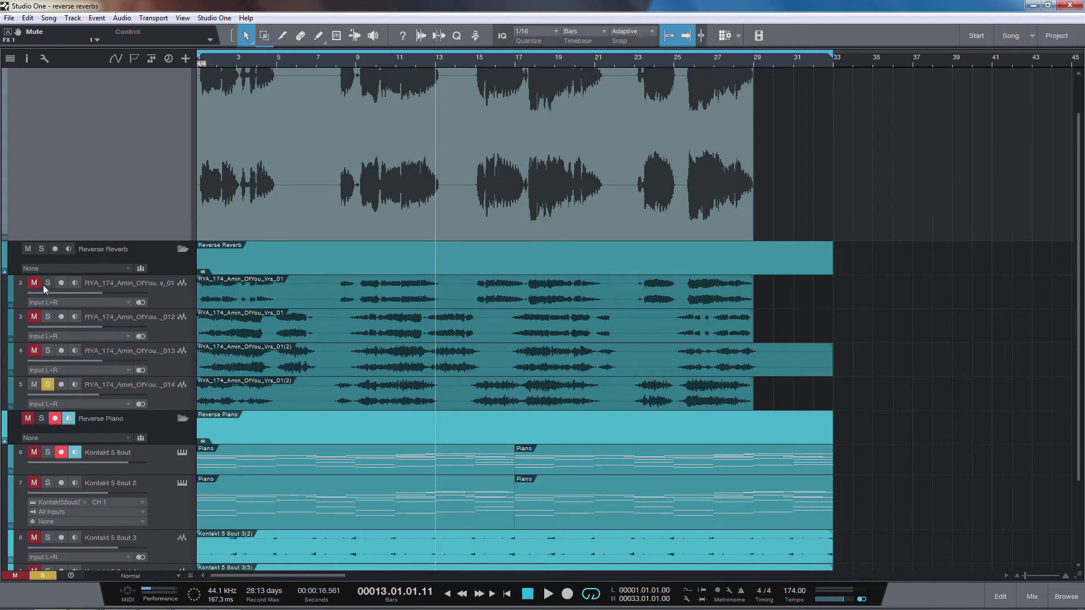
click(34, 384)
click(174, 300)
key(F3)
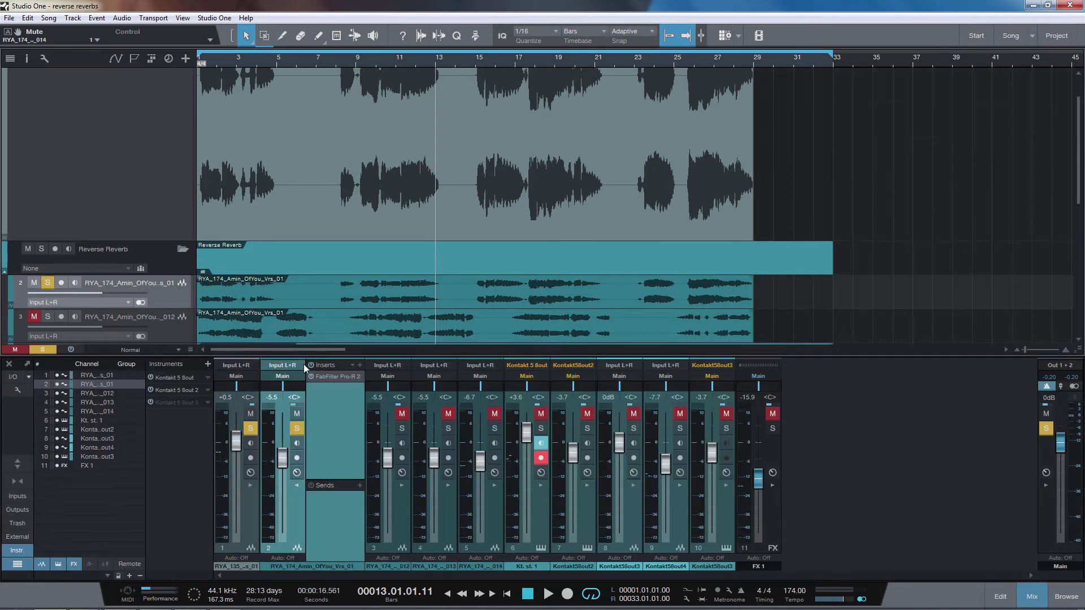
Examine the FabFilter Pro-R insert on track 2 while playing the track with the vocal from the start
click(330, 376)
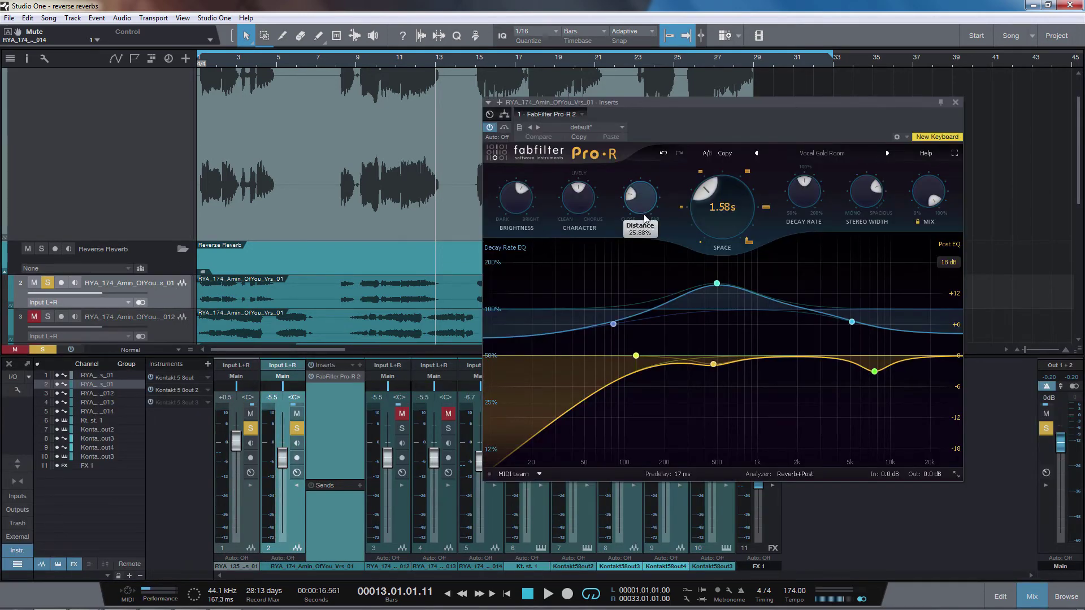
key(comma)
key(space)
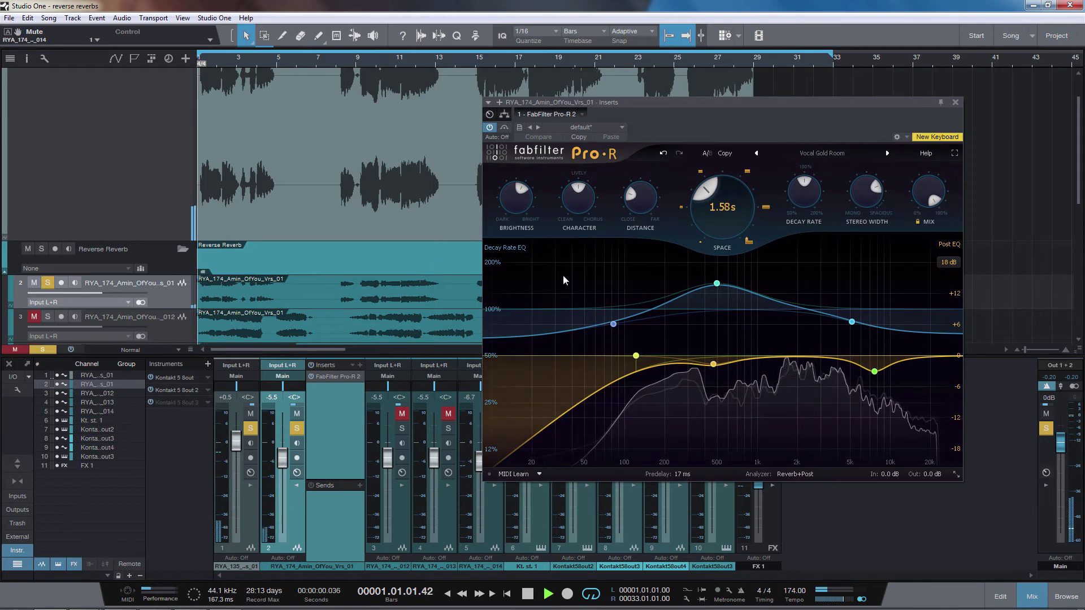
click(955, 102)
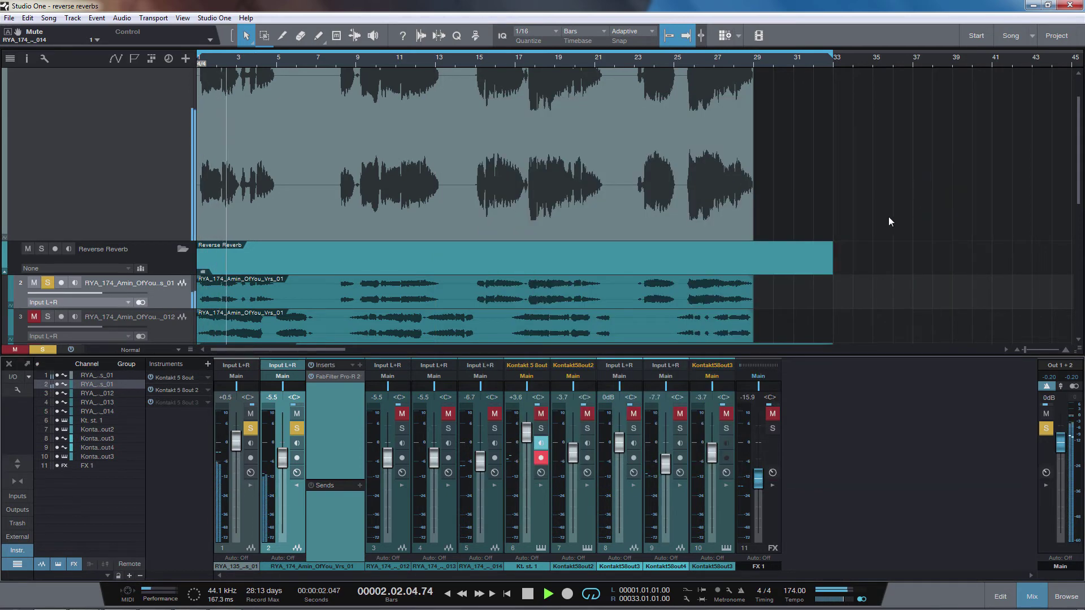
scroll(825, 256, down, 3)
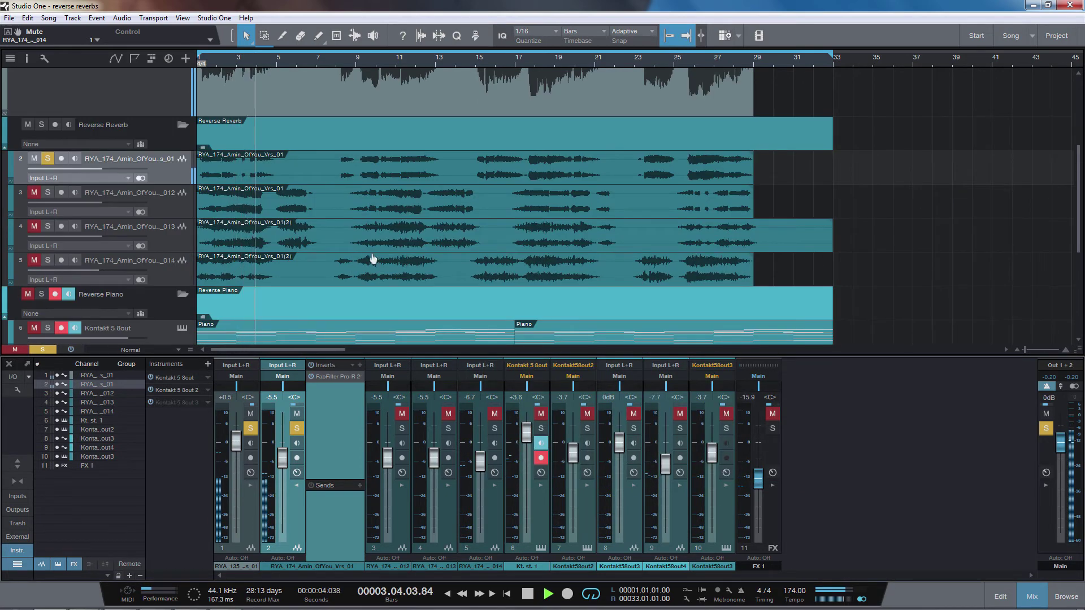
key(space)
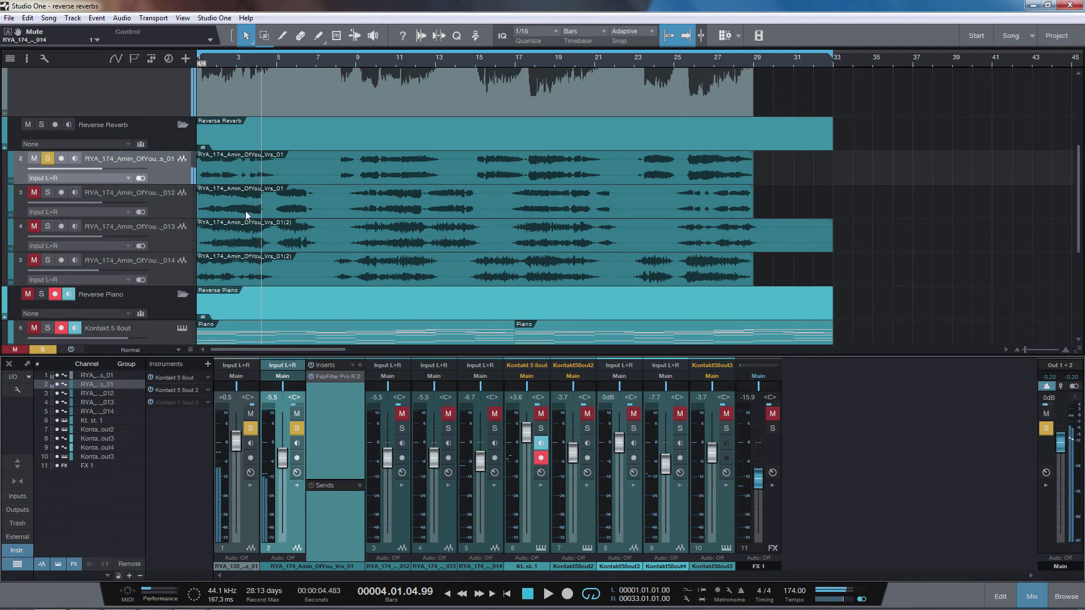
Unmute and solo track 3 in the Reverse Reverb folder, and mute track 2
click(175, 209)
click(49, 192)
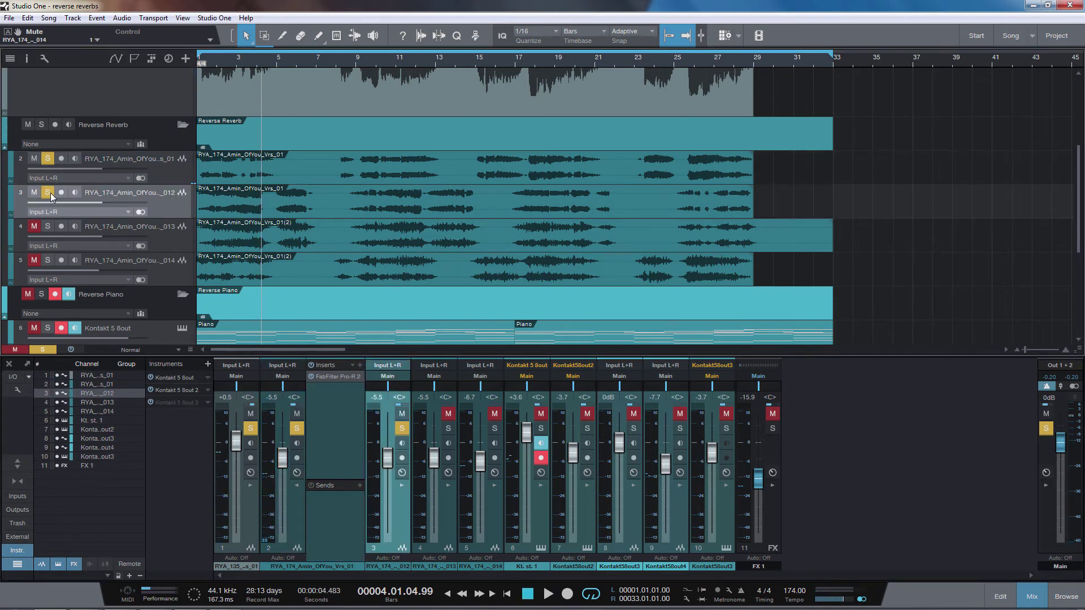
click(48, 159)
Show the inserts of channel 3 and examine its FabFilter Pro-R settings, including the mix amount
click(401, 486)
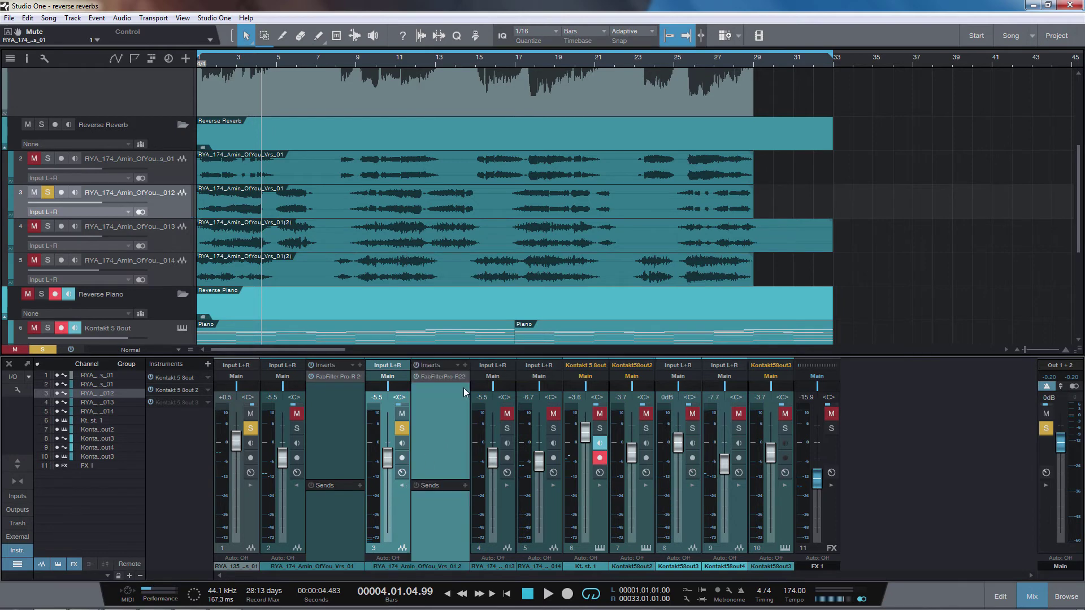
click(447, 381)
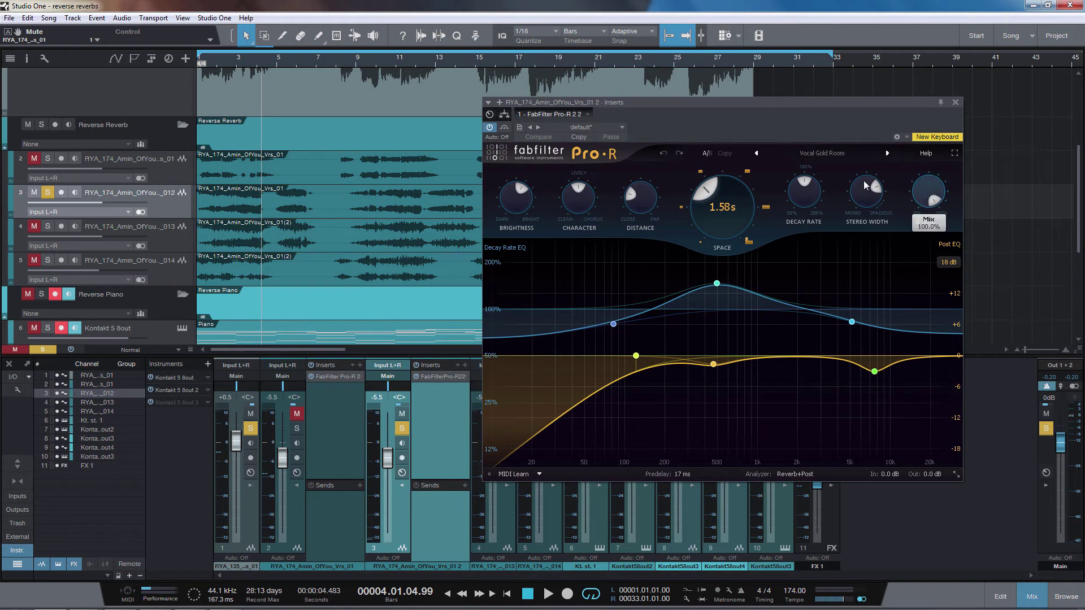
click(955, 103)
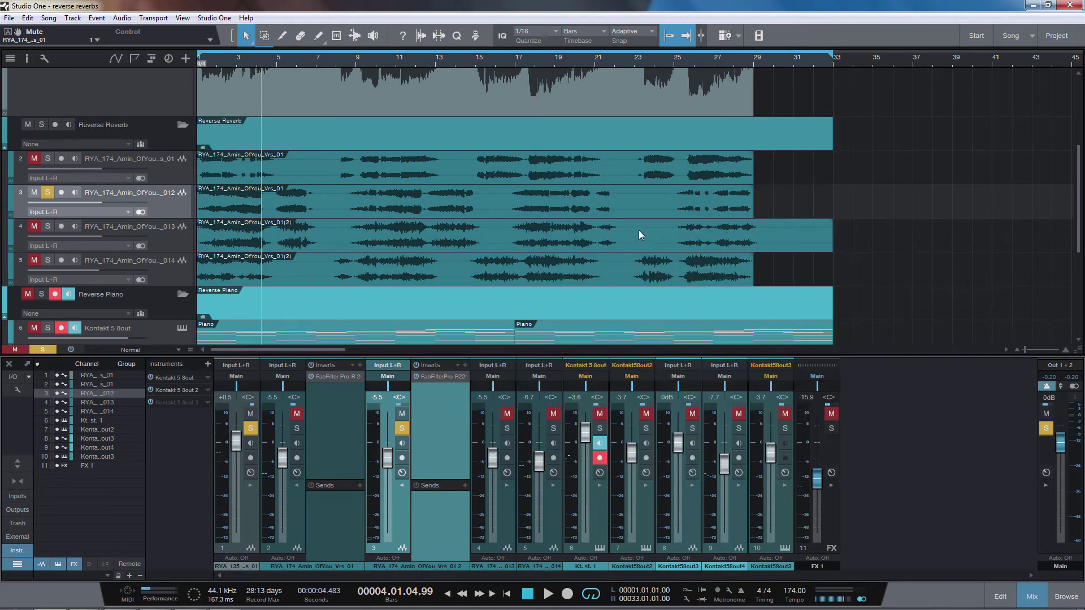
Play track 3 together with the vocal briefly, and mute vocal track 1
key(space)
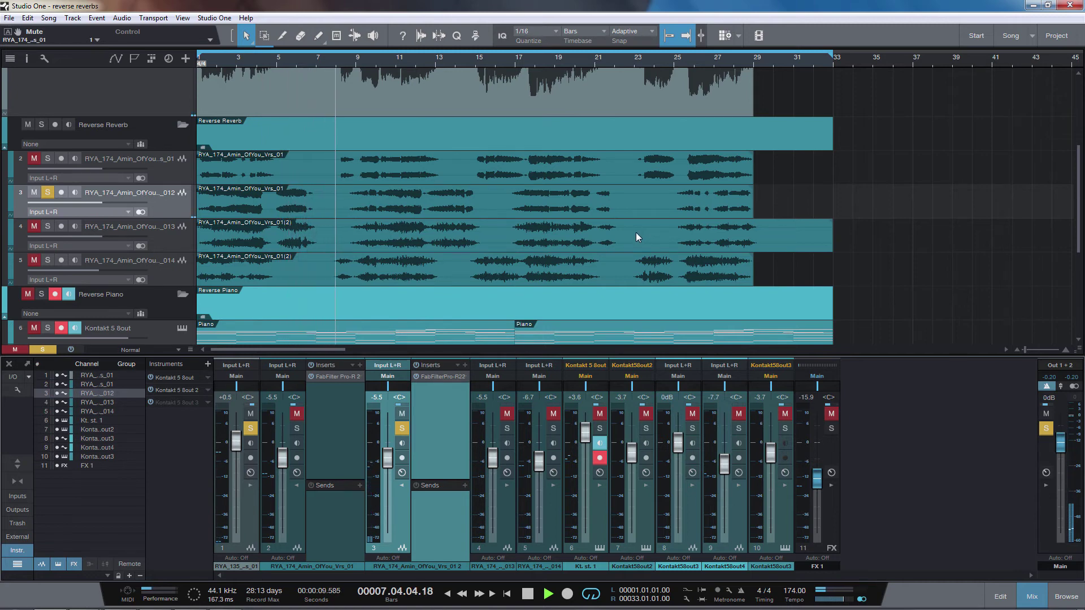
key(space)
scroll(335, 226, up, 5)
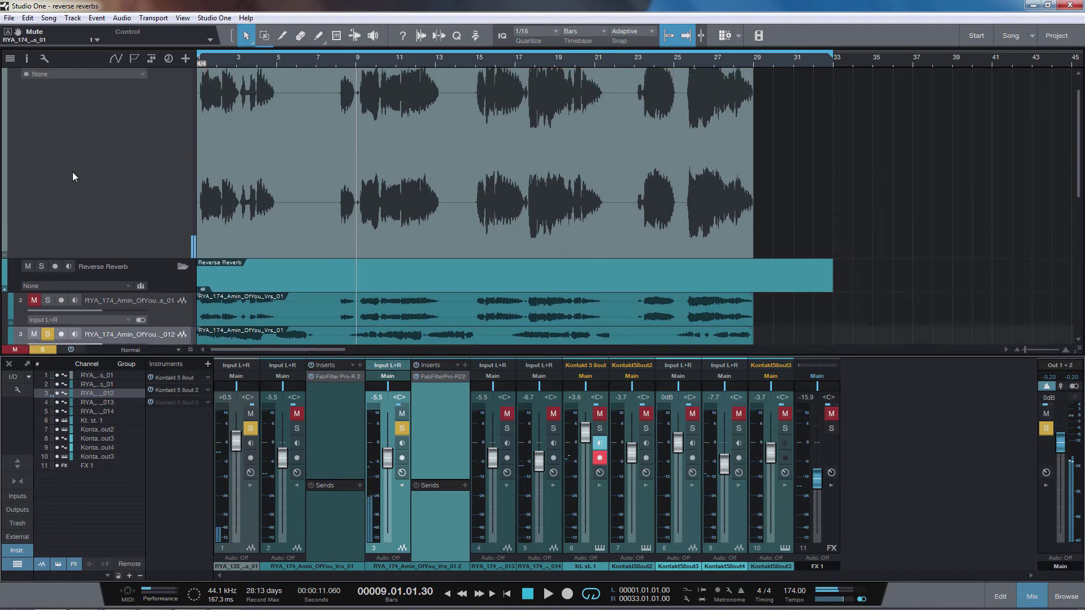
scroll(279, 229, down, 5)
Play track 3 on its own while comparing its waveform with the original vocal
key(space)
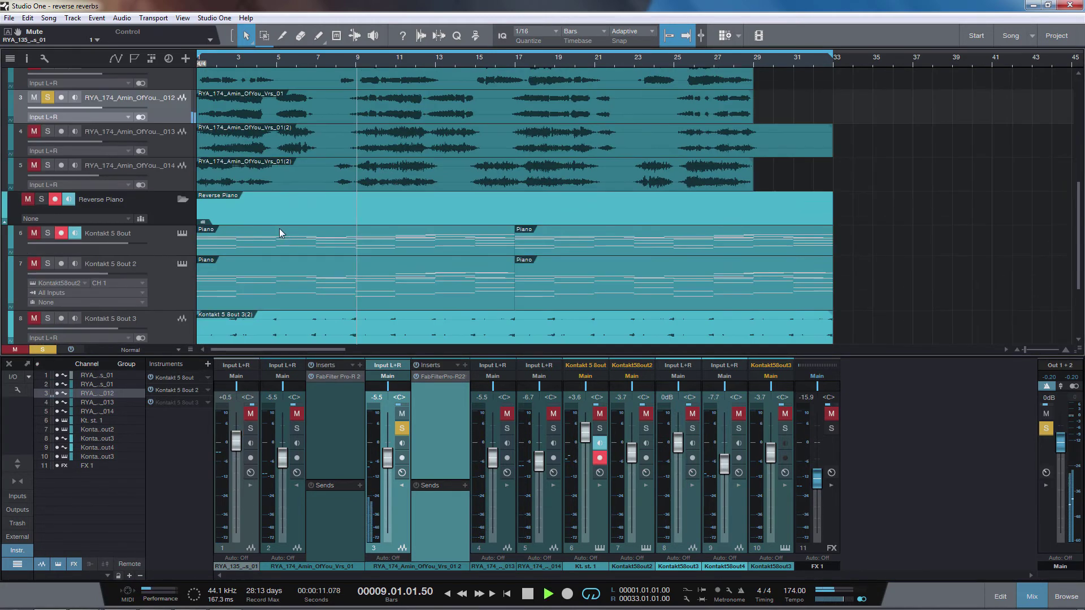
scroll(279, 231, up, 3)
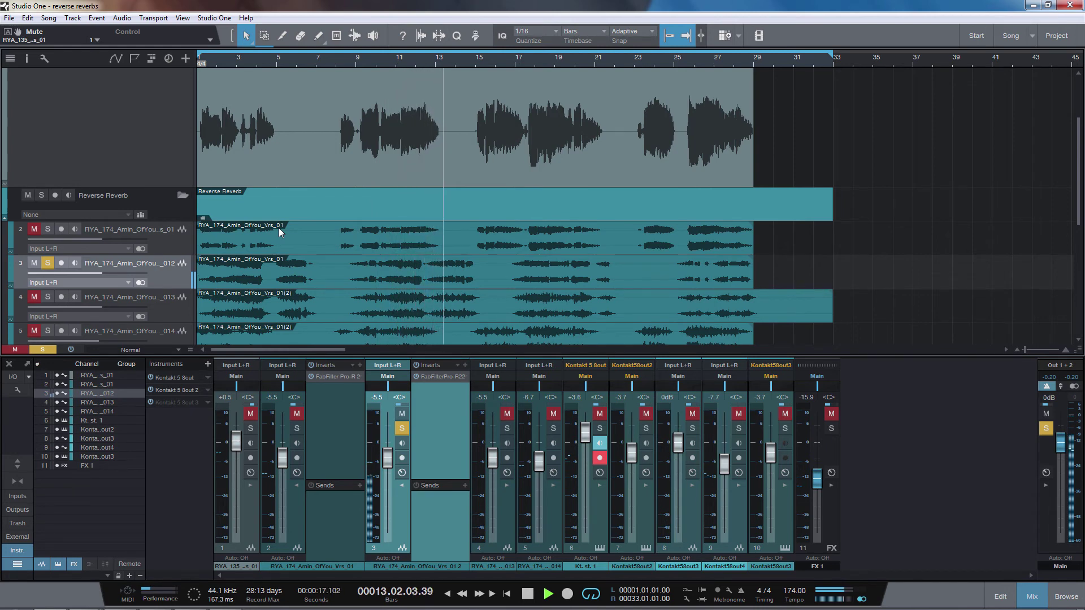
key(space)
Mute track 3 and show the inserts and sends of channel 4
scroll(280, 229, down, 3)
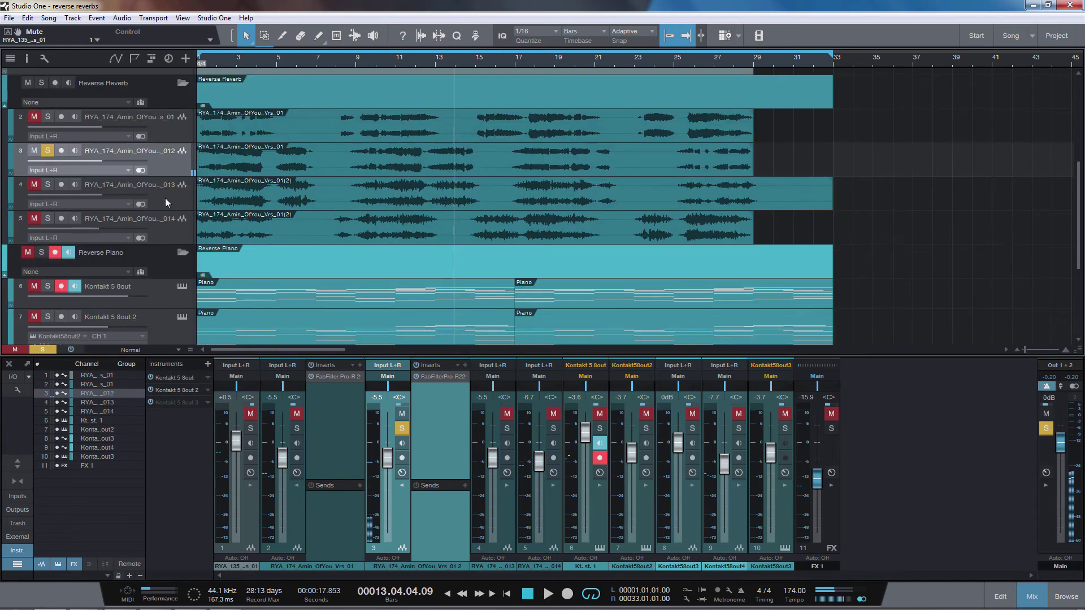
click(166, 201)
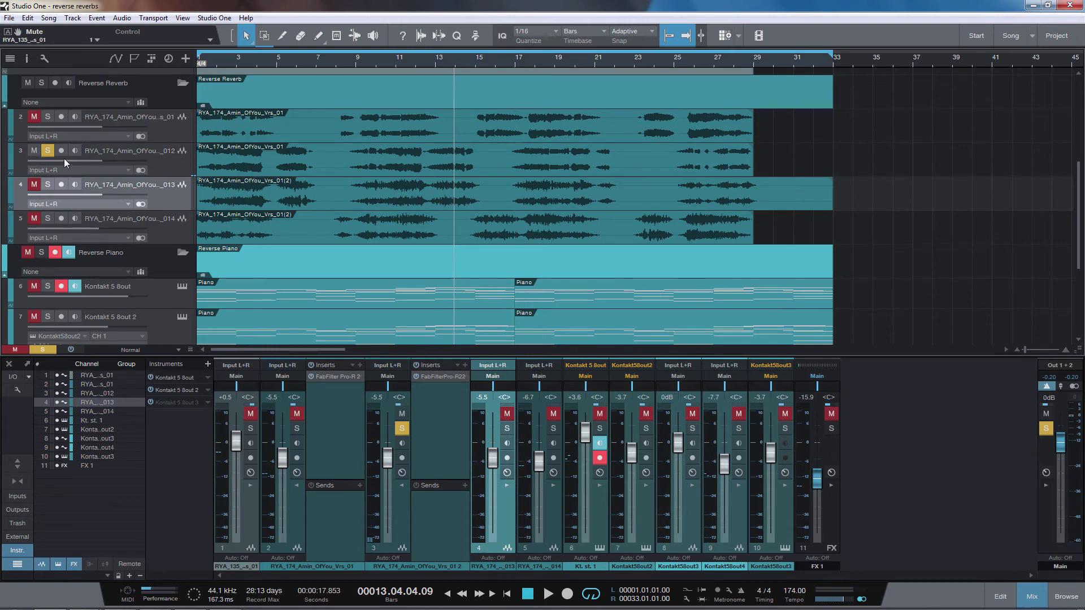
click(34, 151)
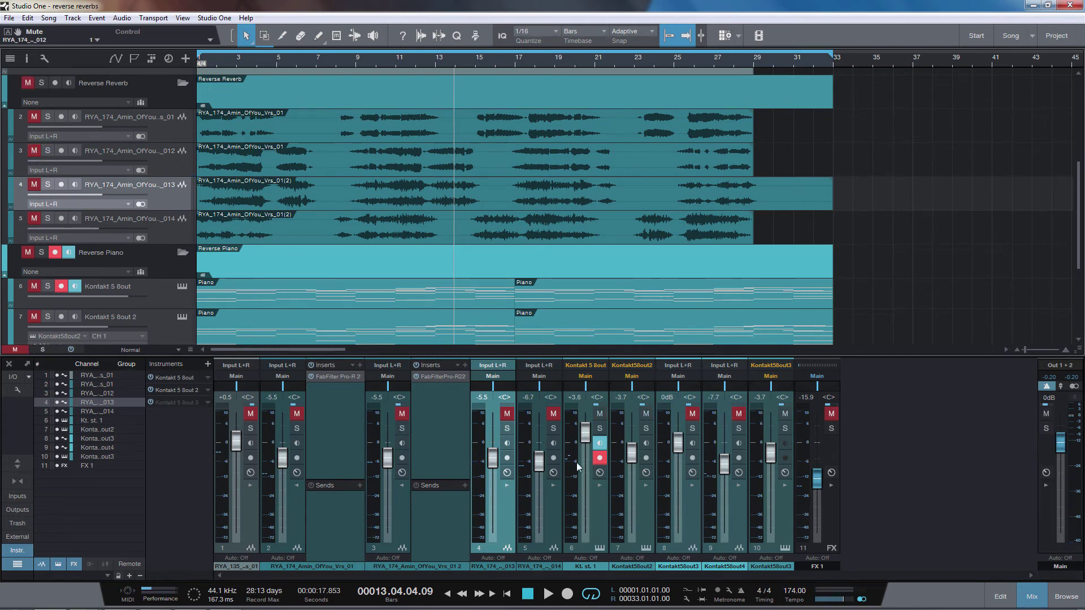
click(507, 486)
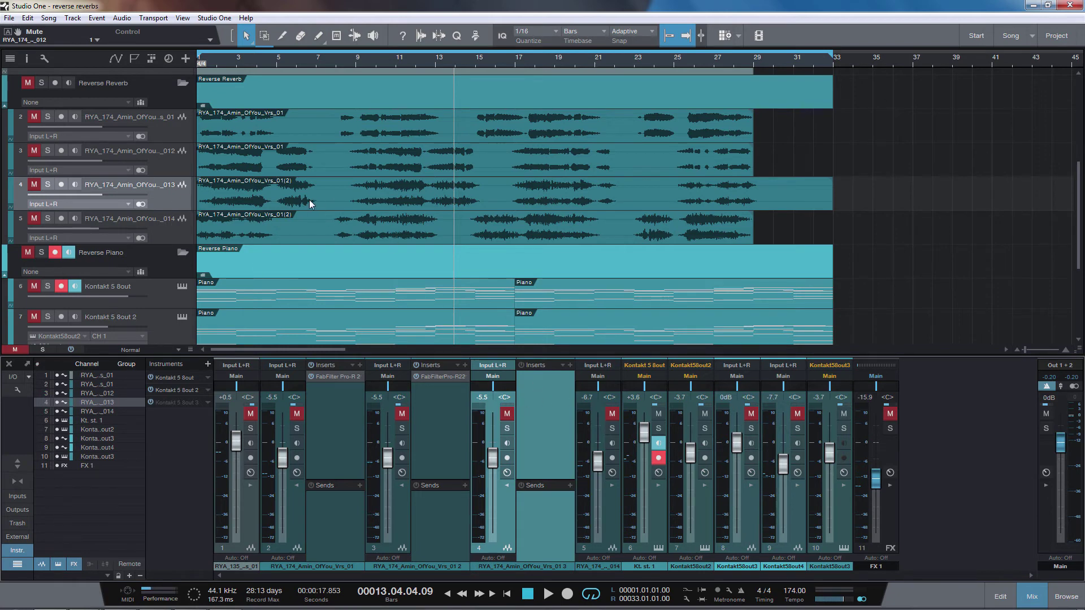
Select, unmute and solo reversed vocal track 5 in the Reverse Reverb folder
click(168, 222)
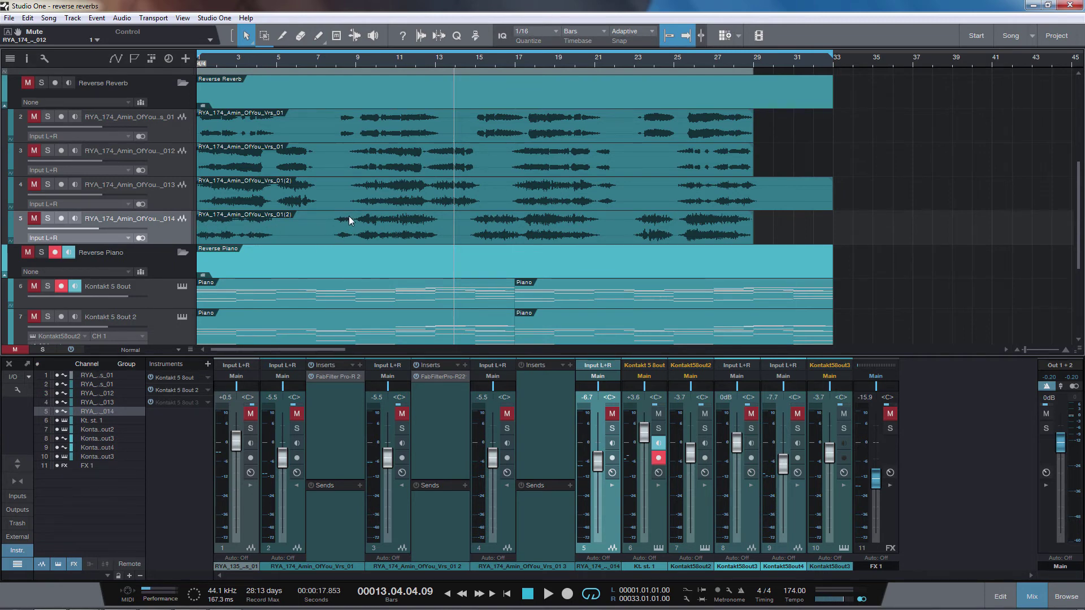
click(48, 219)
scroll(222, 233, up, 4)
scroll(222, 234, down, 4)
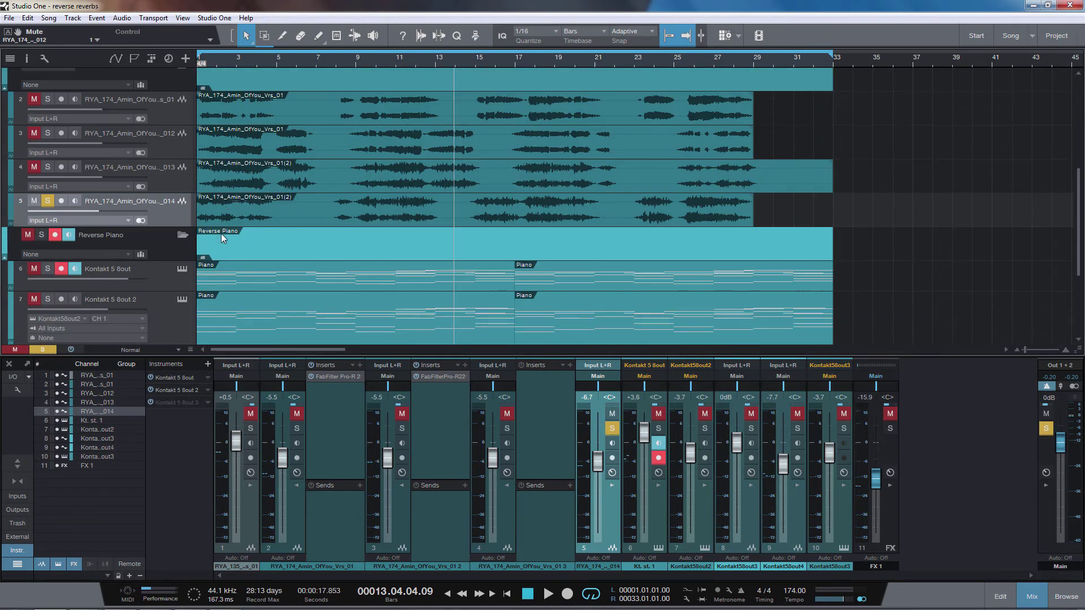
Play track 5 on its own while comparing its waveform with the original vocal
key(space)
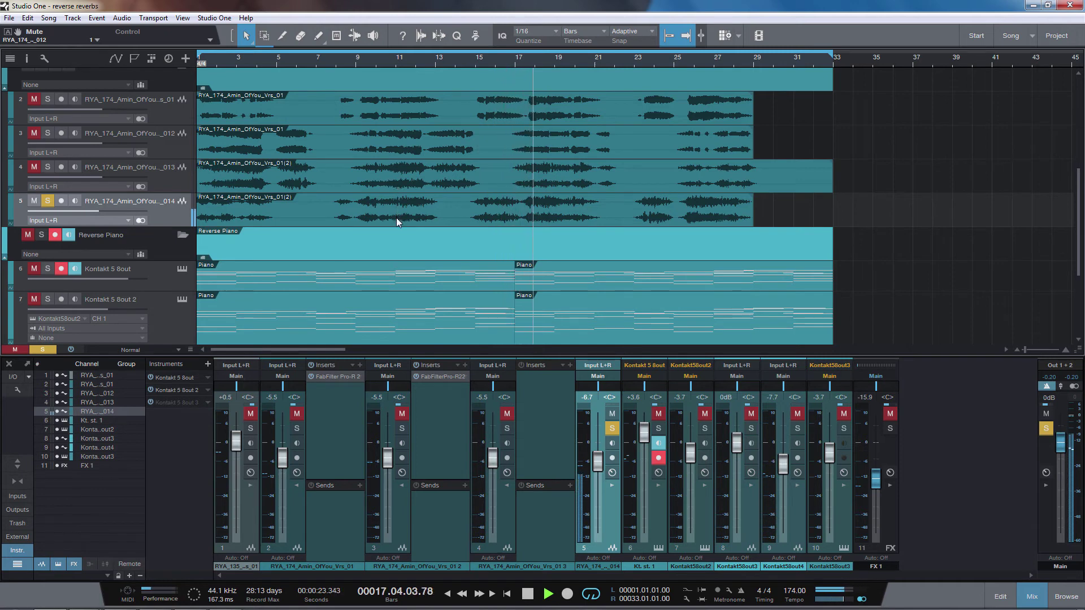
scroll(395, 219, up, 3)
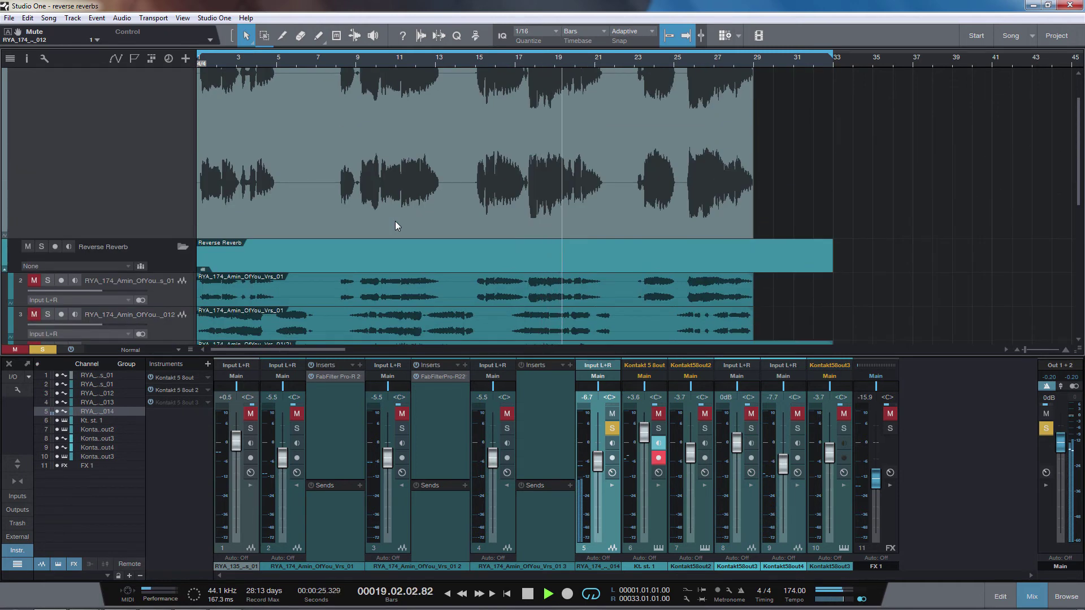
scroll(395, 221, down, 3)
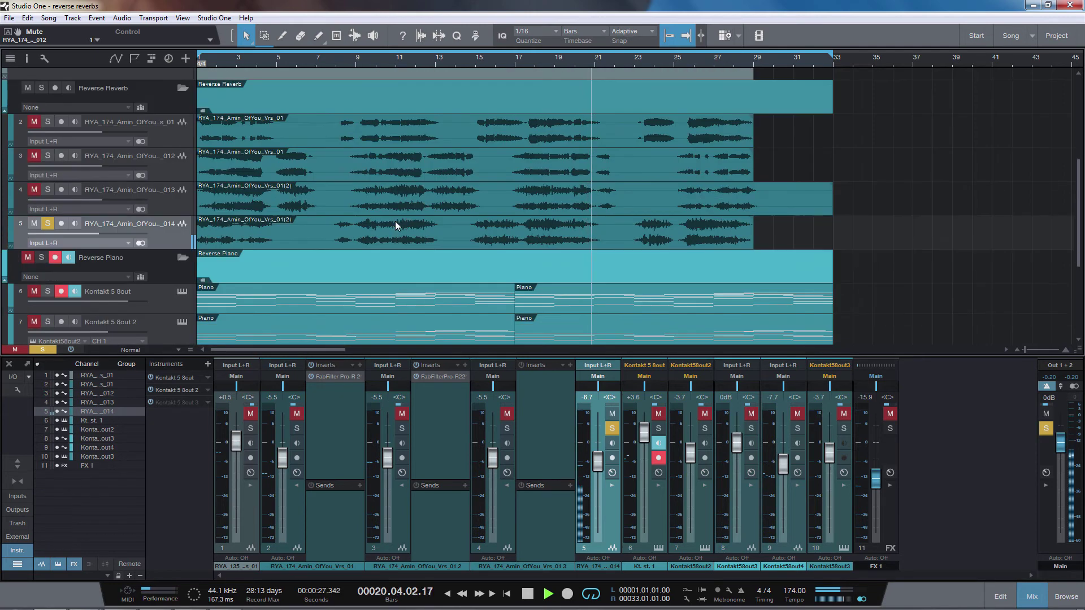
scroll(395, 225, up, 3)
key(space)
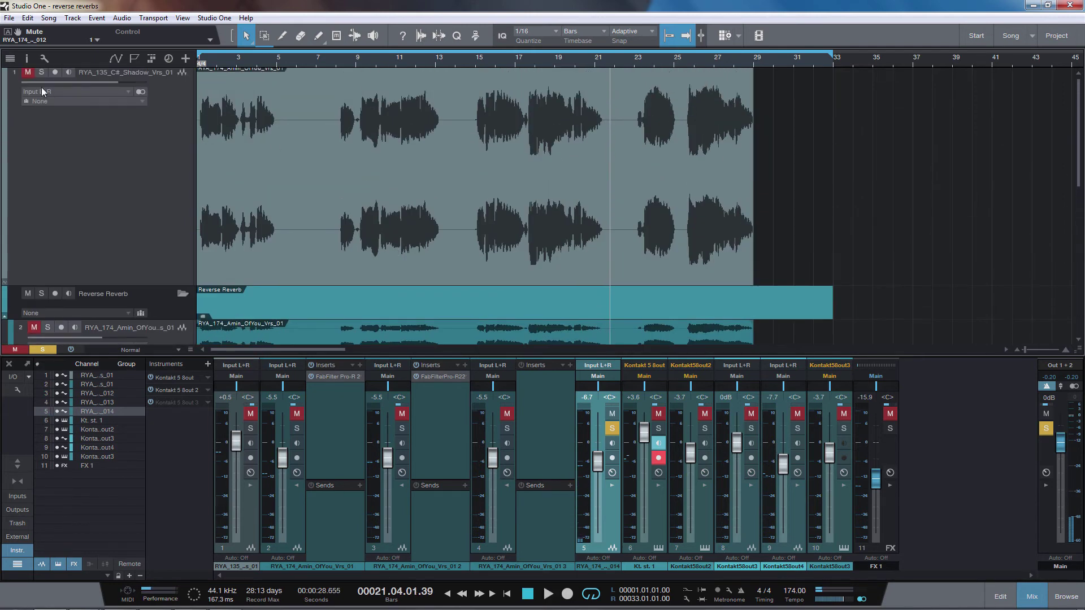
Unmute and solo vocal track 1, and play it together with reversed track 5 from the start
key(comma)
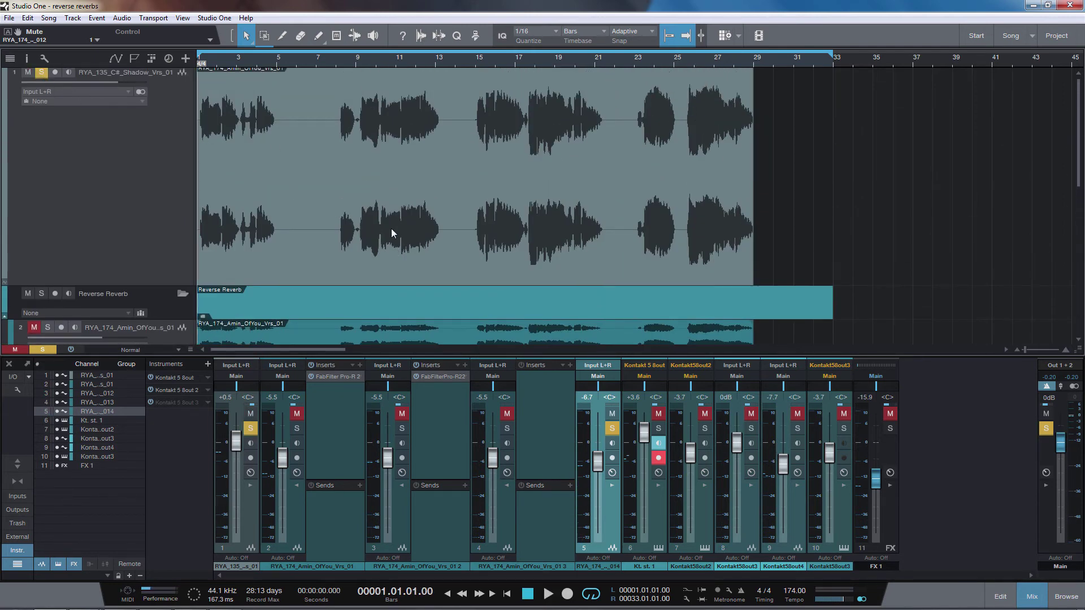
key(space)
scroll(384, 223, down, 3)
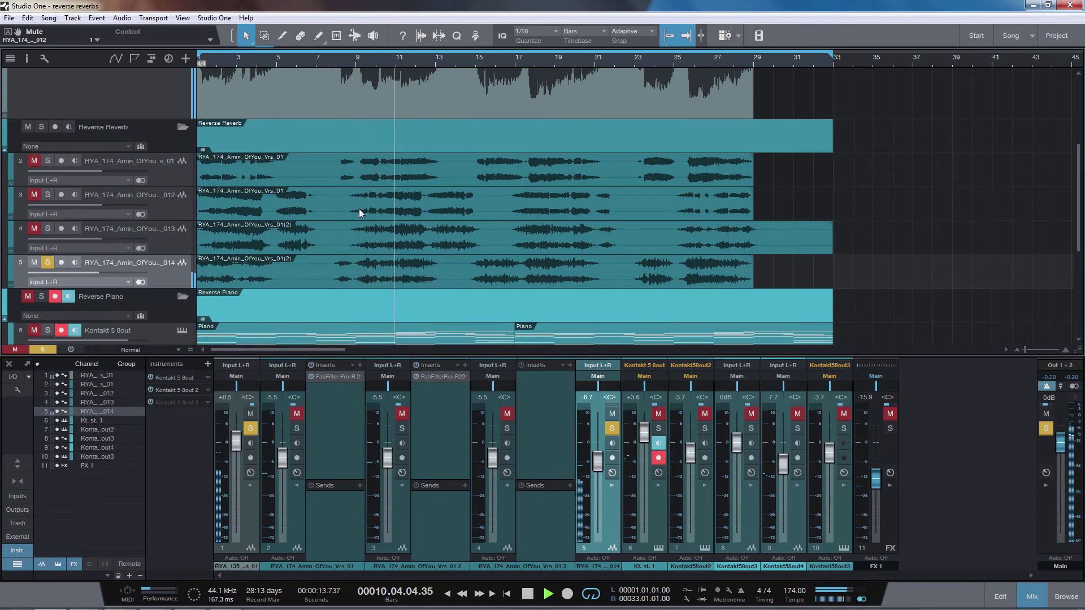
key(space)
scroll(313, 210, up, 3)
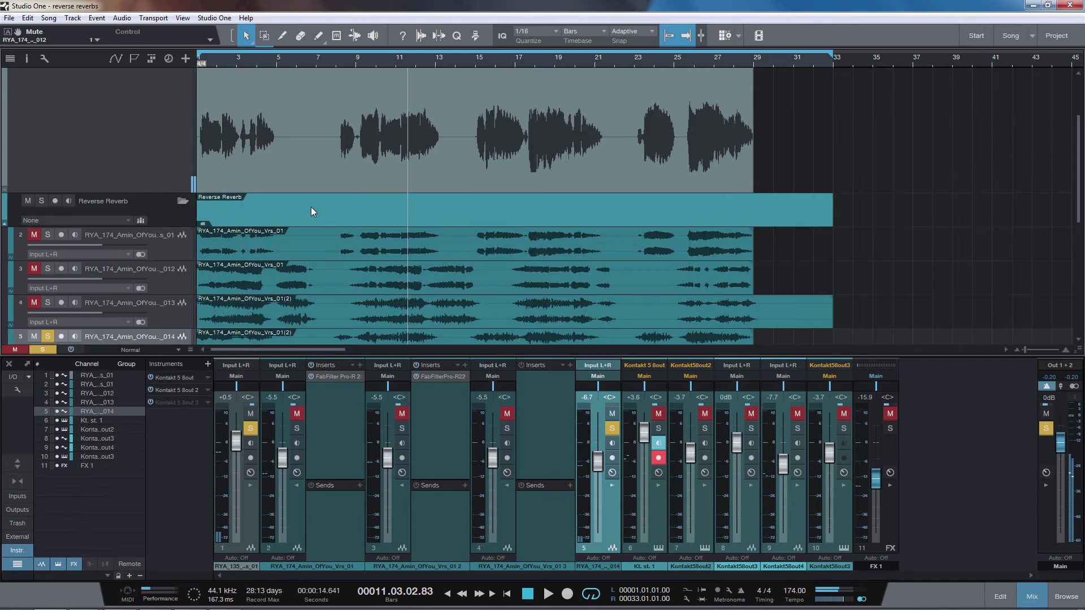
Mute reversed vocal track 5 and the original vocal on track 1
scroll(312, 210, down, 3)
click(35, 255)
scroll(139, 246, up, 5)
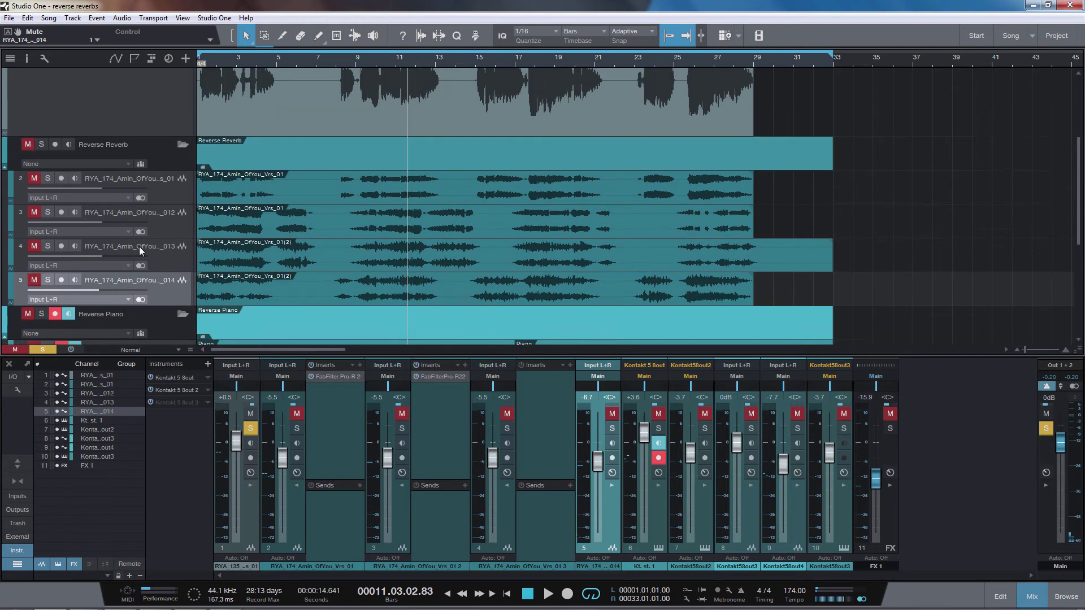
scroll(141, 243, up, 2)
click(28, 75)
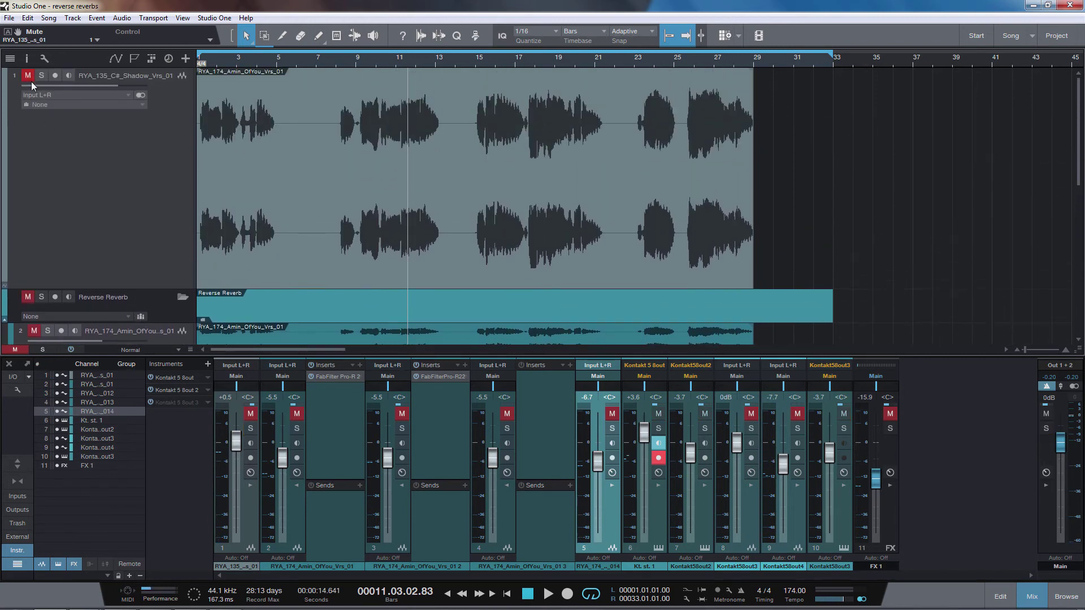
Collapse the Reverse Reverb folder, and unmute and solo the Kontakt 5 8out piano on track 6
scroll(107, 233, down, 2)
click(183, 254)
scroll(190, 253, down, 5)
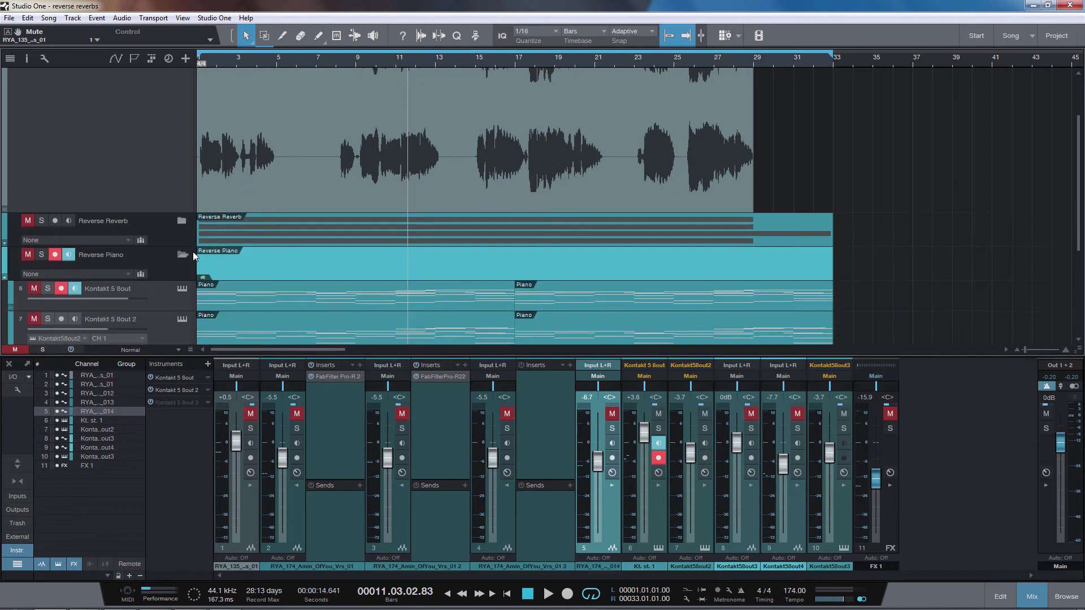
scroll(188, 255, down, 2)
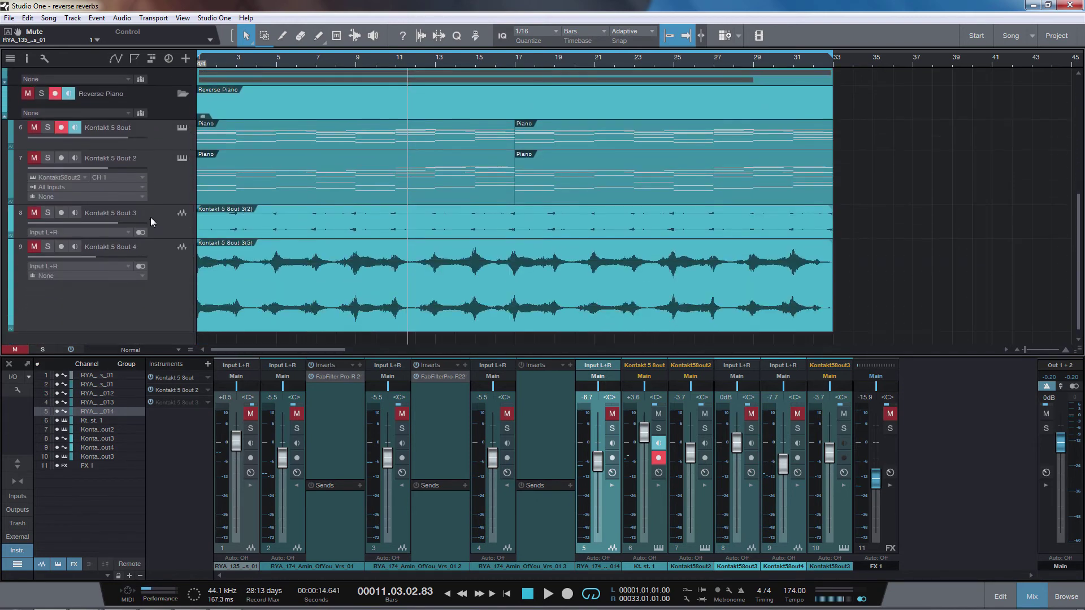
click(48, 128)
scroll(292, 222, up, 3)
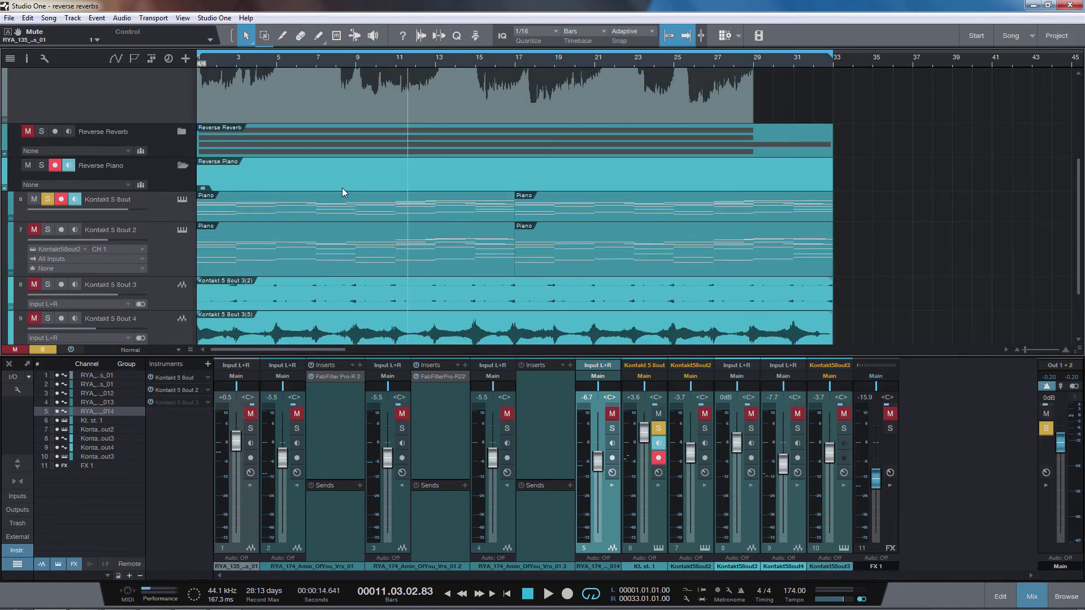
Show the inserts of the Kontakt 5 8out piano channel and play the soloed piano from the start
key(comma)
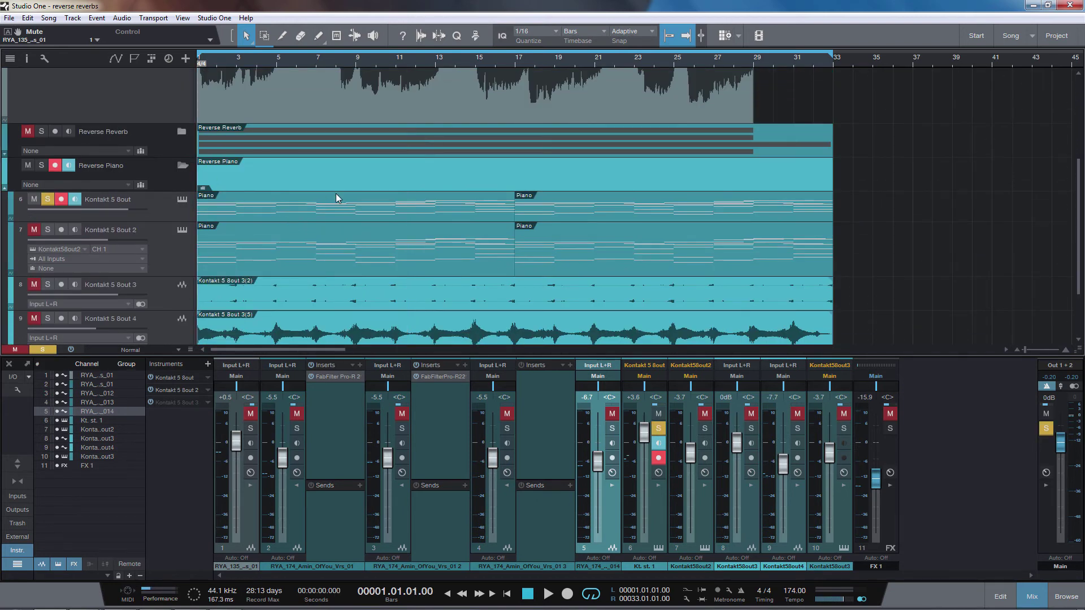
click(163, 220)
click(659, 485)
key(space)
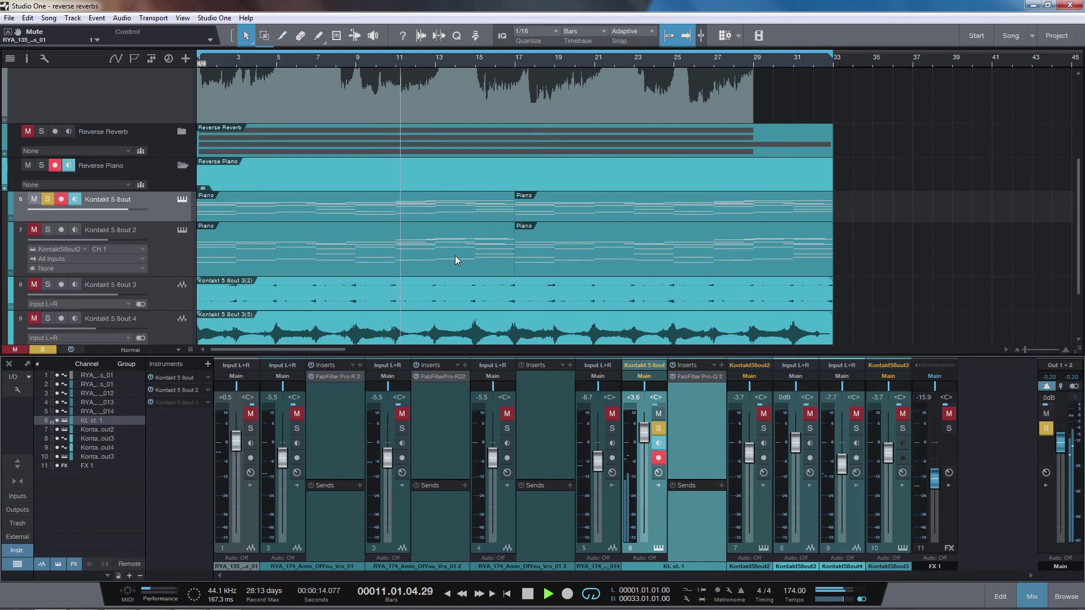
Mute the Kontakt 5 8out piano on track 6, and unmute and solo Kontakt 5 8out 2 on track 7
click(189, 273)
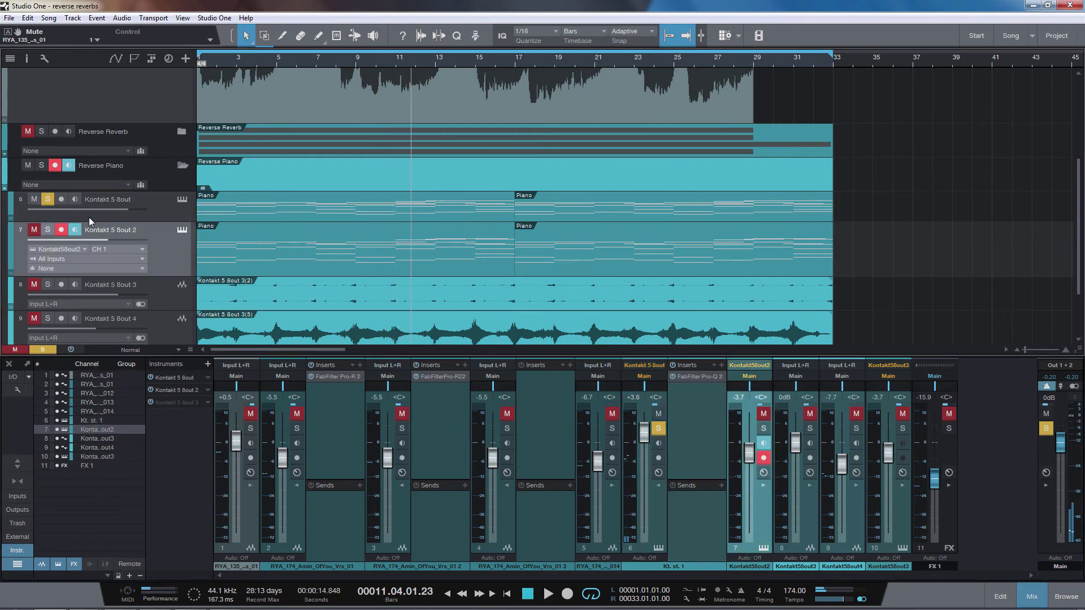
click(45, 202)
click(48, 229)
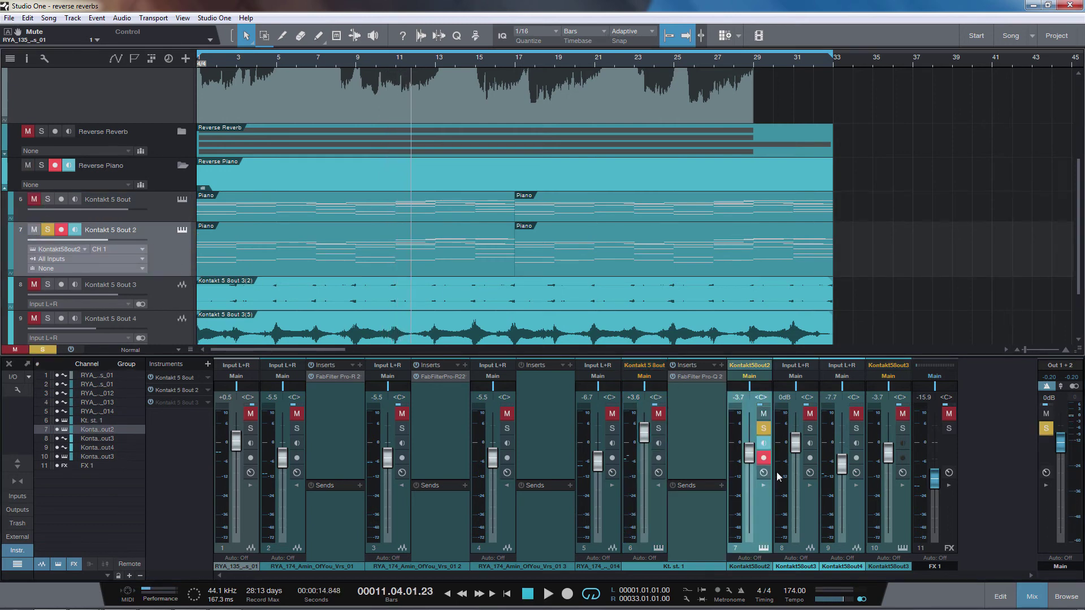
Examine the FabFilter Pro-R reverb inserted on Kontakt 5 8out 2 while playing the soloed track, and close the plug-in
click(763, 486)
click(796, 379)
key(space)
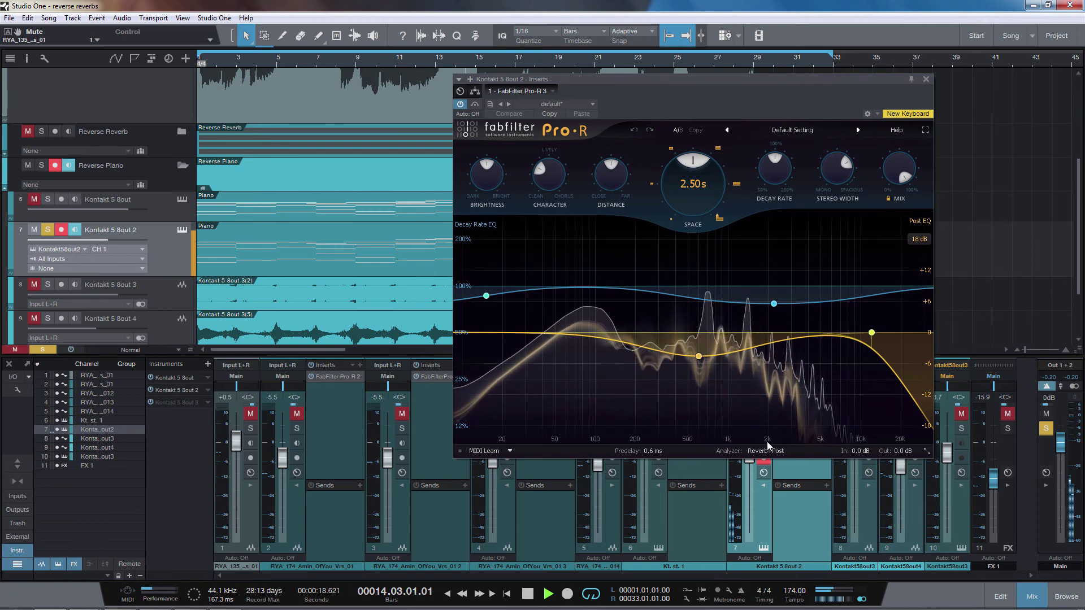
key(space)
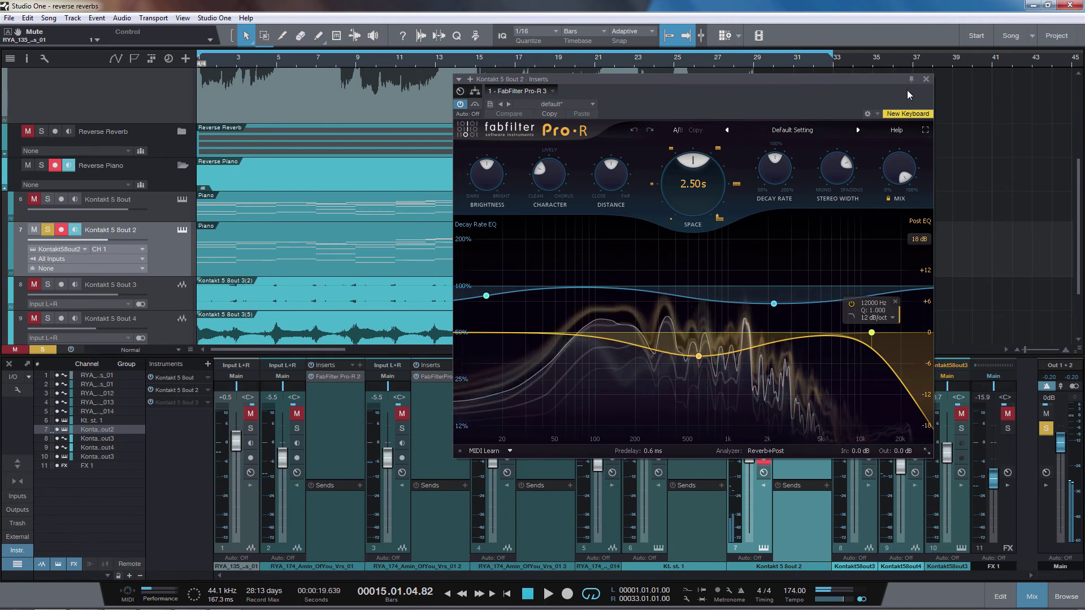
click(926, 79)
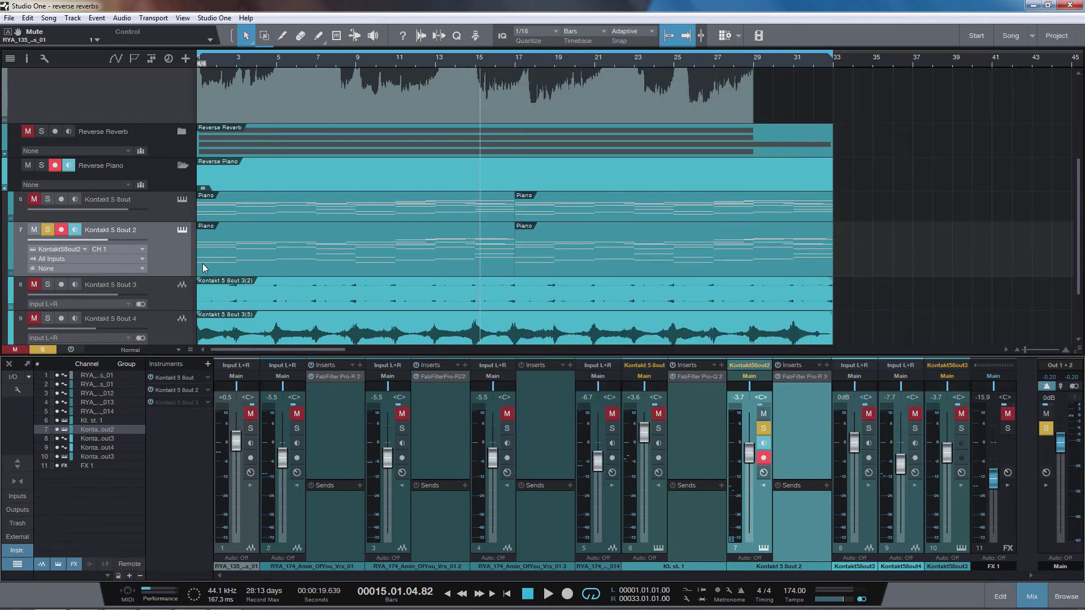
Solo Kontakt 5 8out 3 on track 8, mute track 7 after checking its Pro-R reverb, and play track 8
scroll(204, 270, down, 3)
click(95, 218)
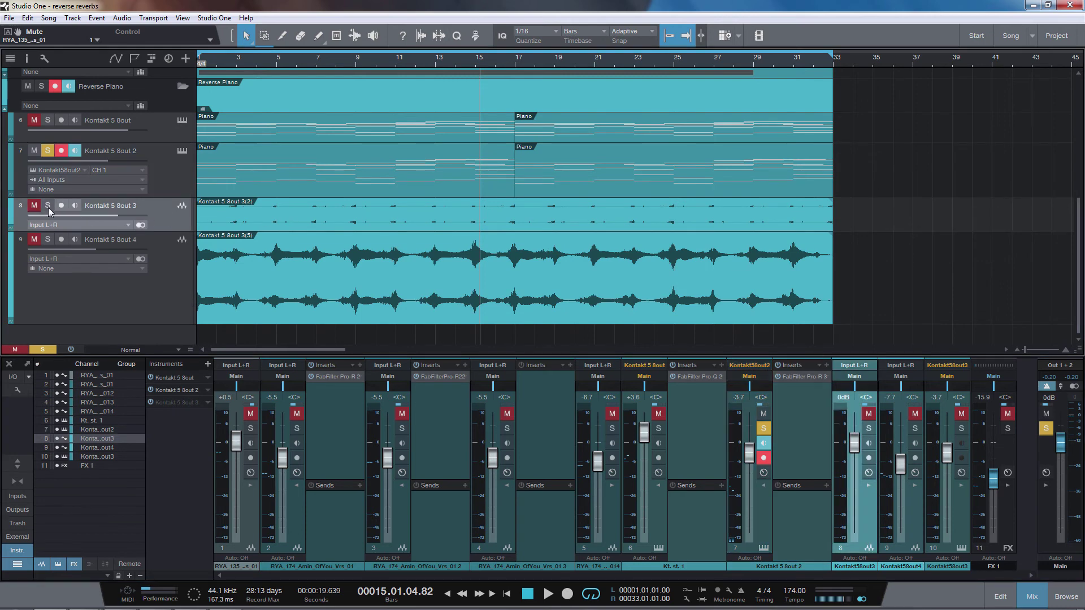
click(804, 378)
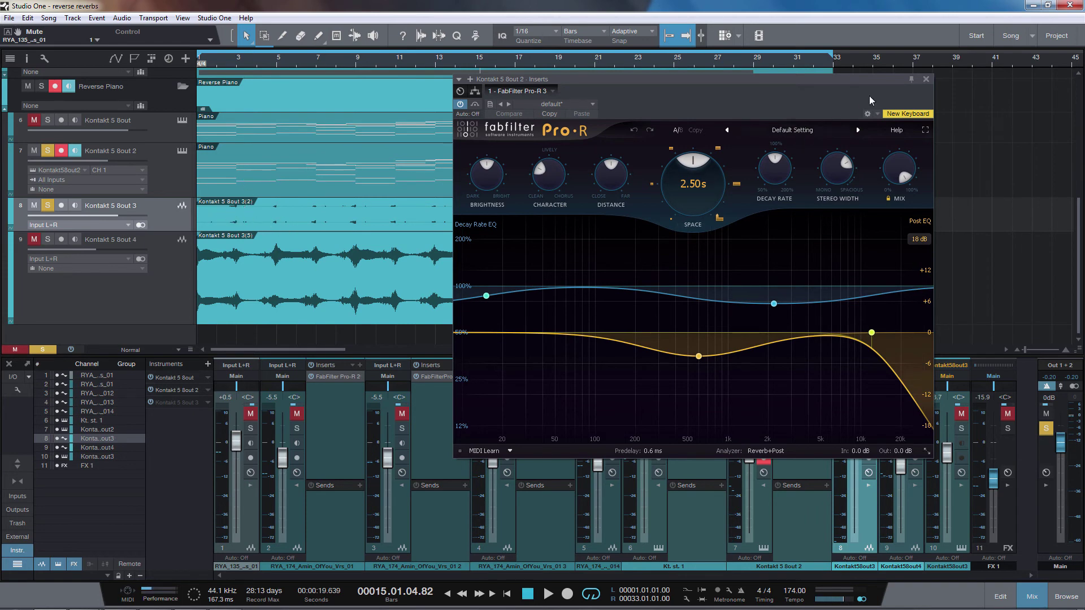
click(926, 79)
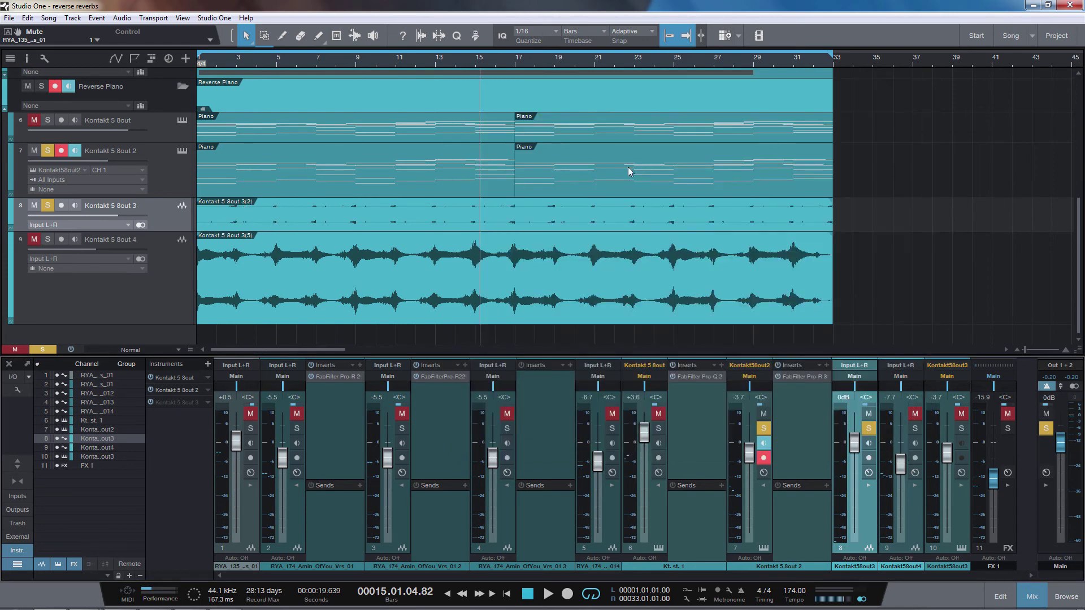
click(48, 150)
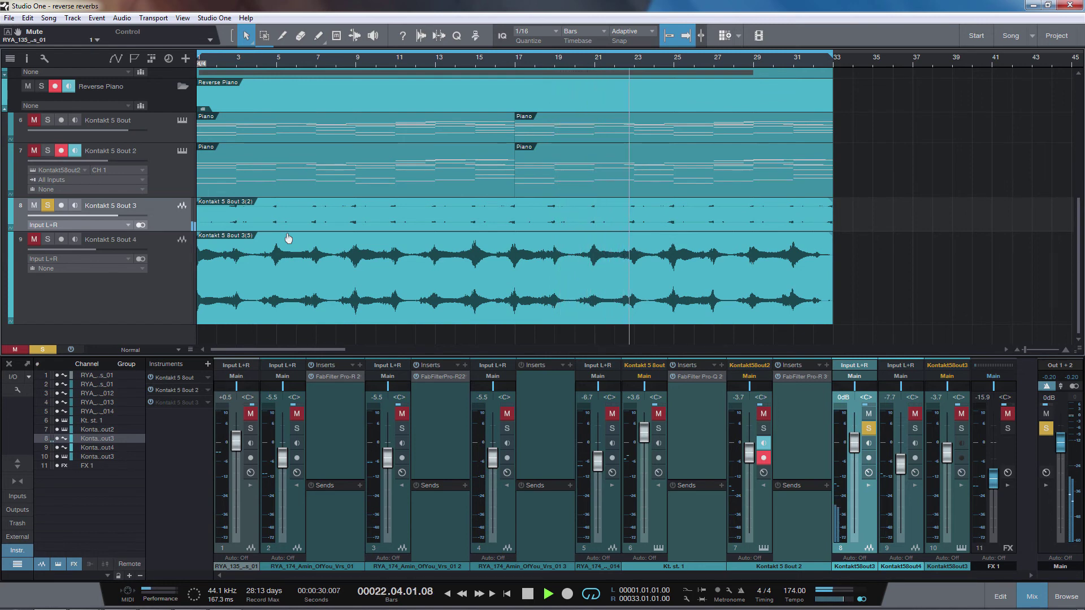
key(space)
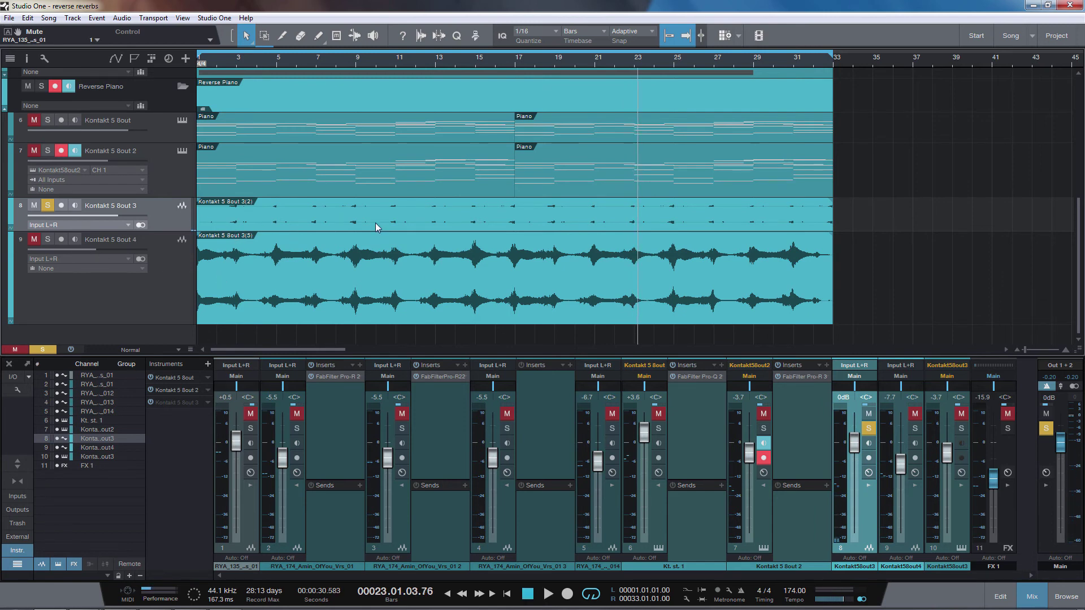
Mute Kontakt 5 8out 3 on track 8 and show the inserts of the Kontakt 5 8out 4 channel
click(218, 277)
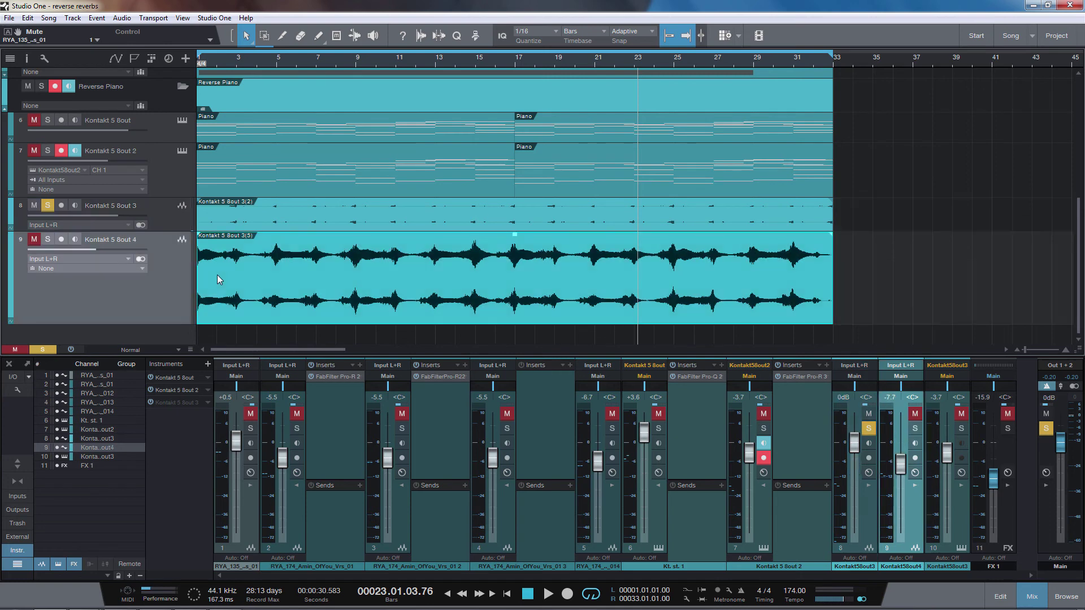
click(33, 206)
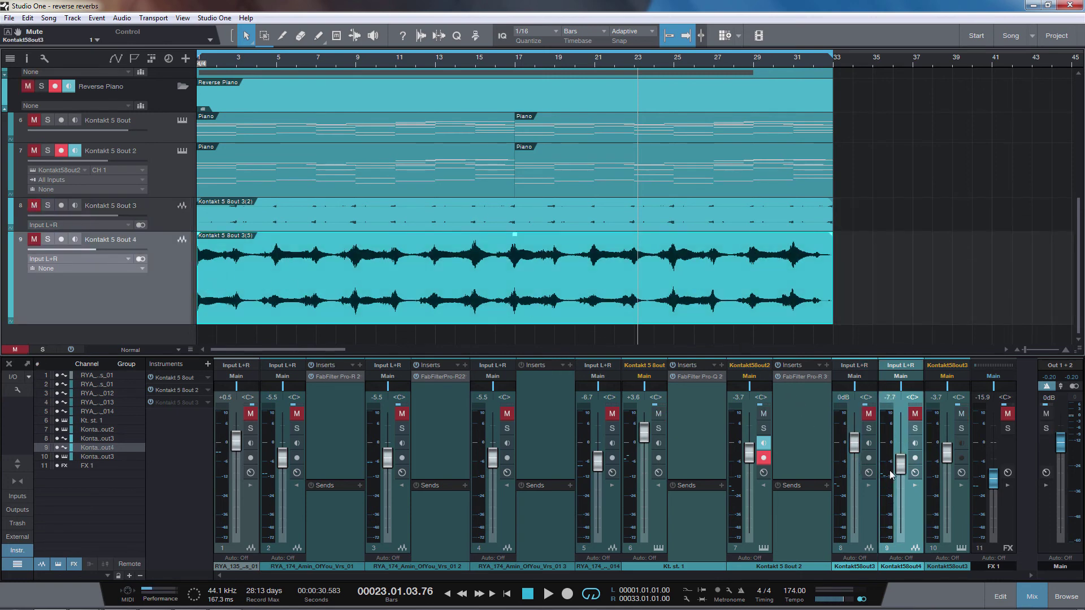
click(914, 486)
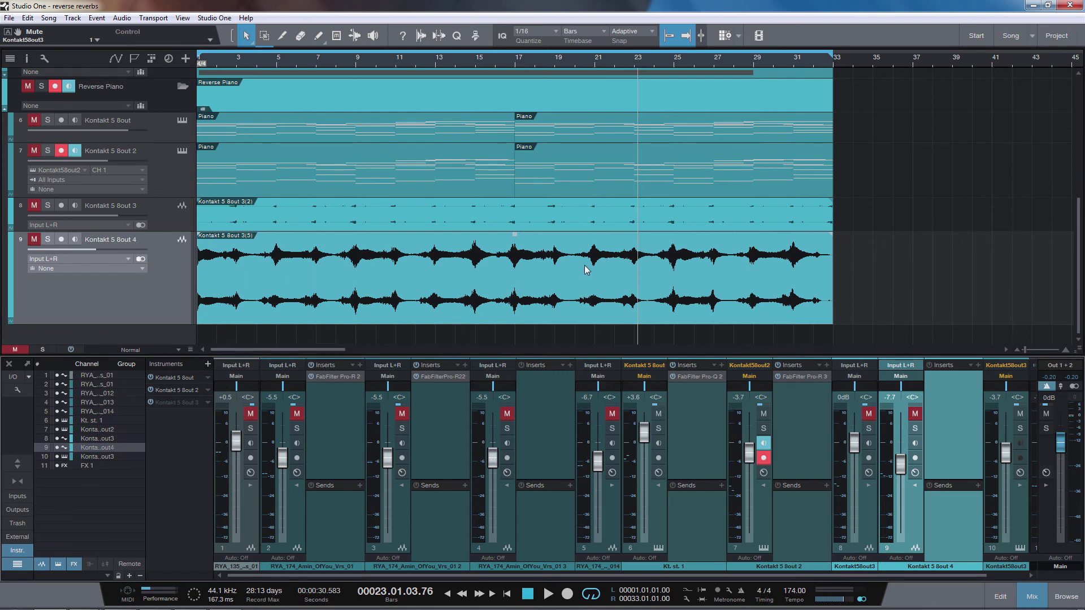
Play from the start of the song with reversed piano track 9, Kontakt 5 8out 4, unmuted and soloed
scroll(642, 280, up, 2)
scroll(635, 279, down, 2)
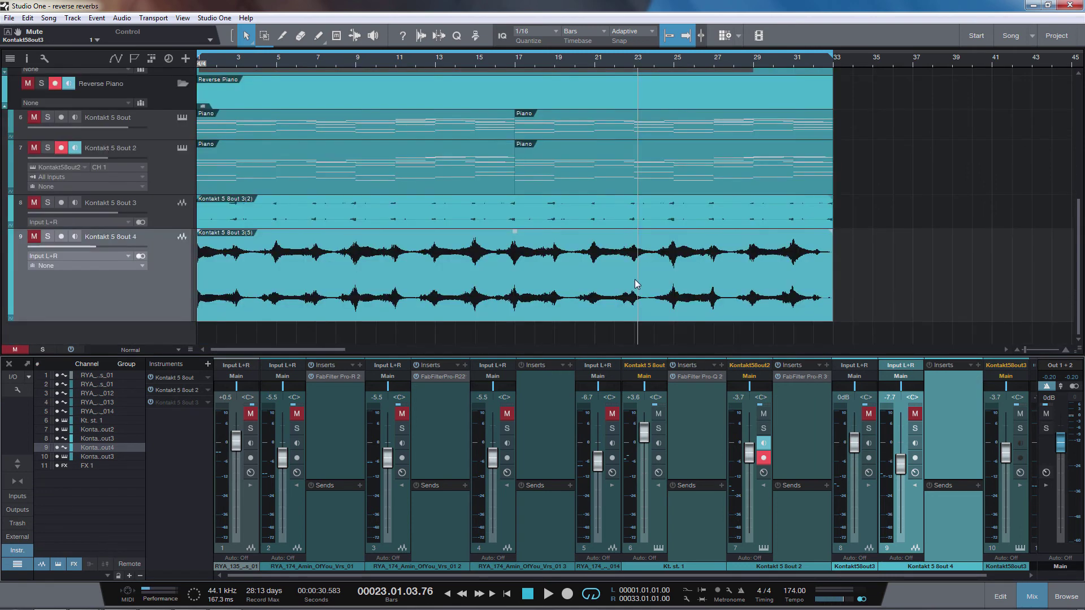
key(KP_Decimal)
key(space)
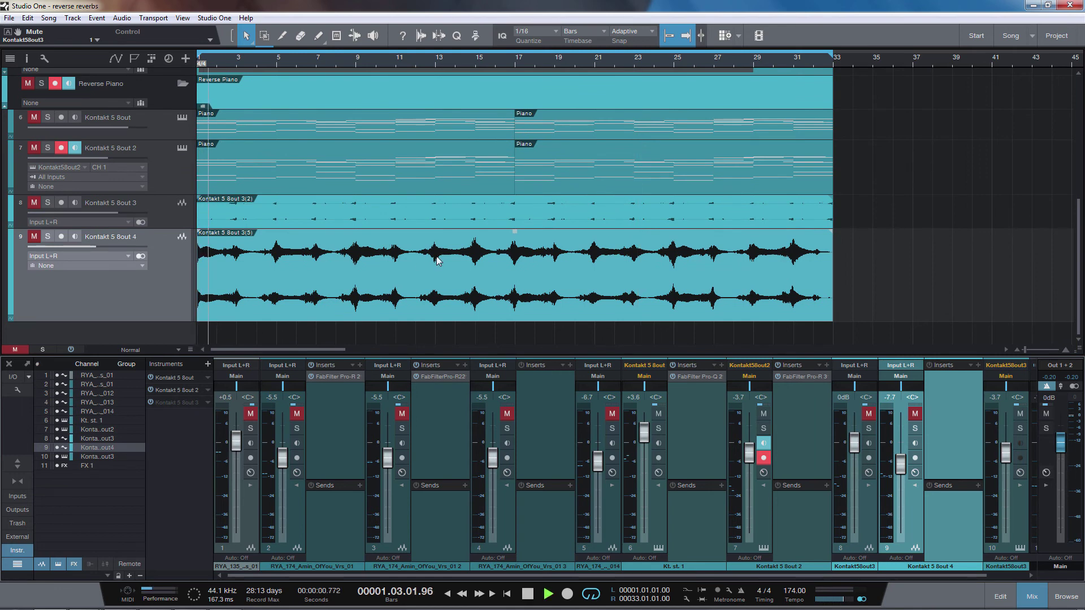
click(49, 236)
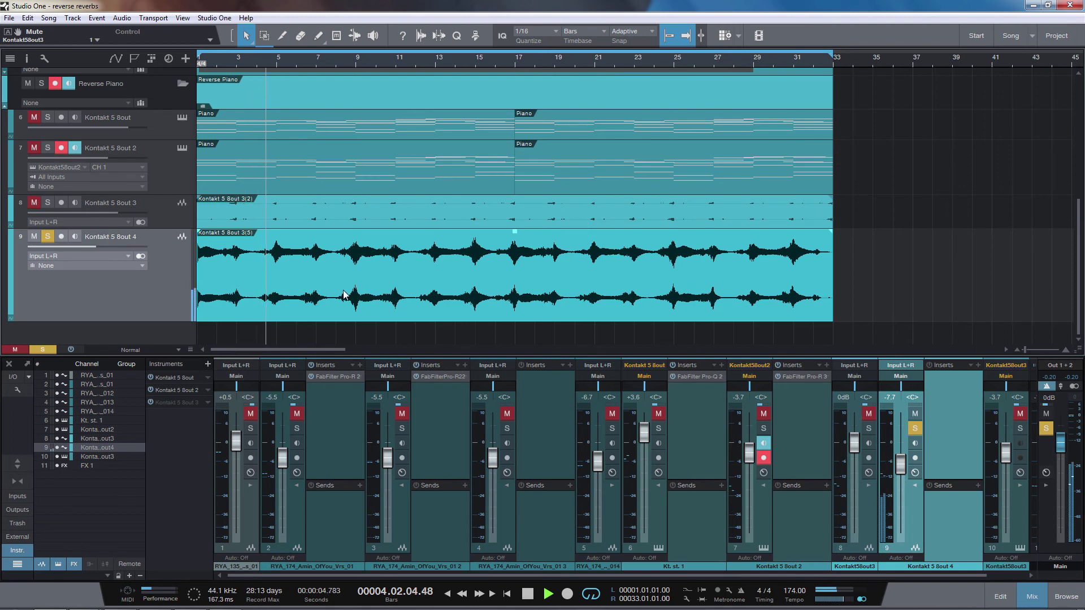
scroll(344, 291, up, 1)
scroll(344, 290, down, 1)
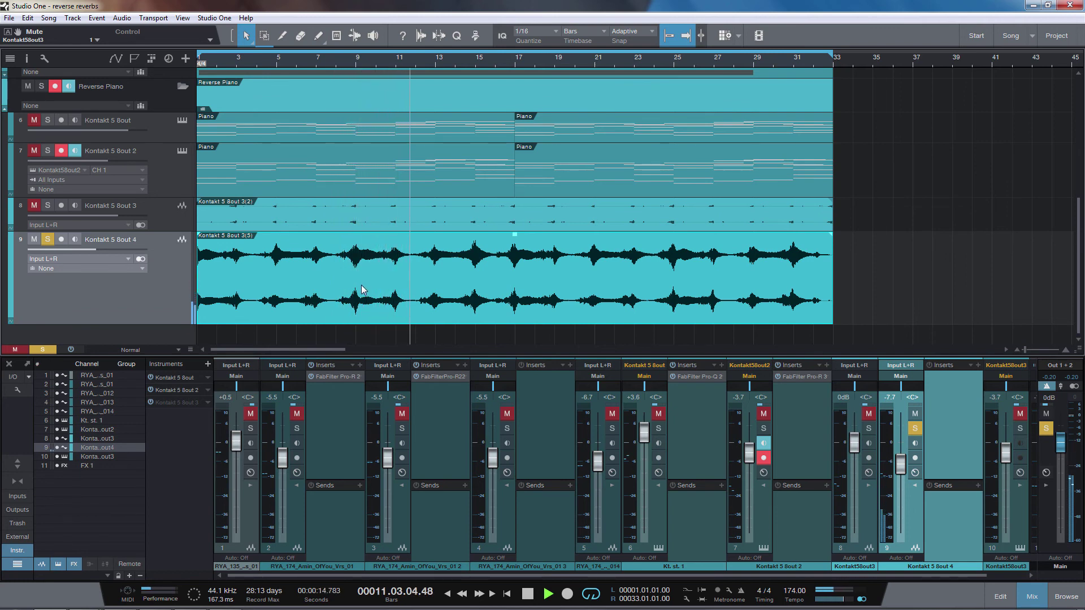
key(space)
Unmute and solo the original piano on track 6, and play it with reversed track 9 from the start
click(48, 121)
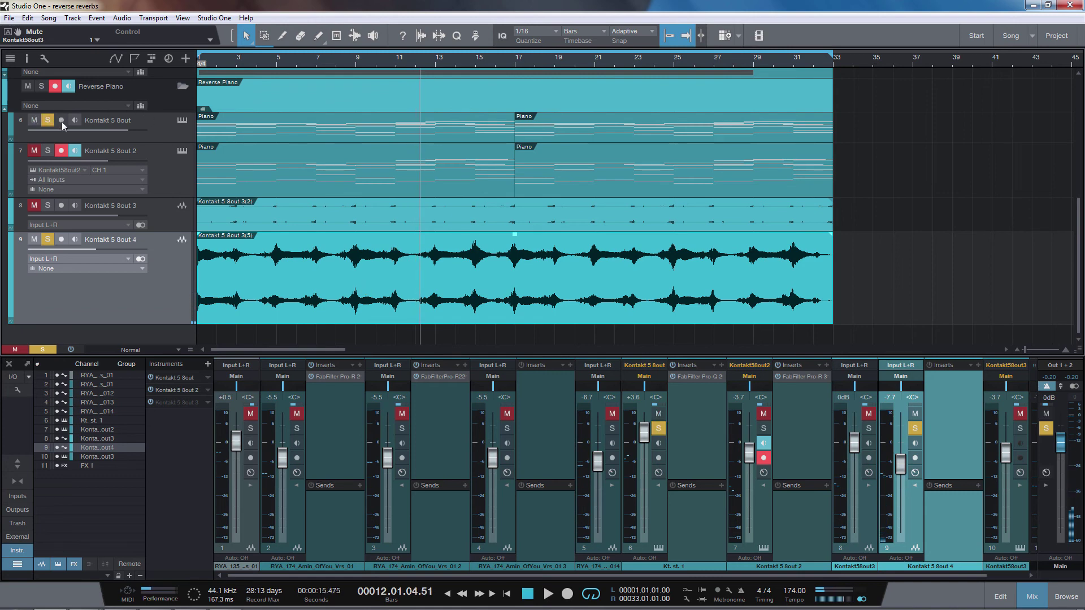
key(comma)
key(space)
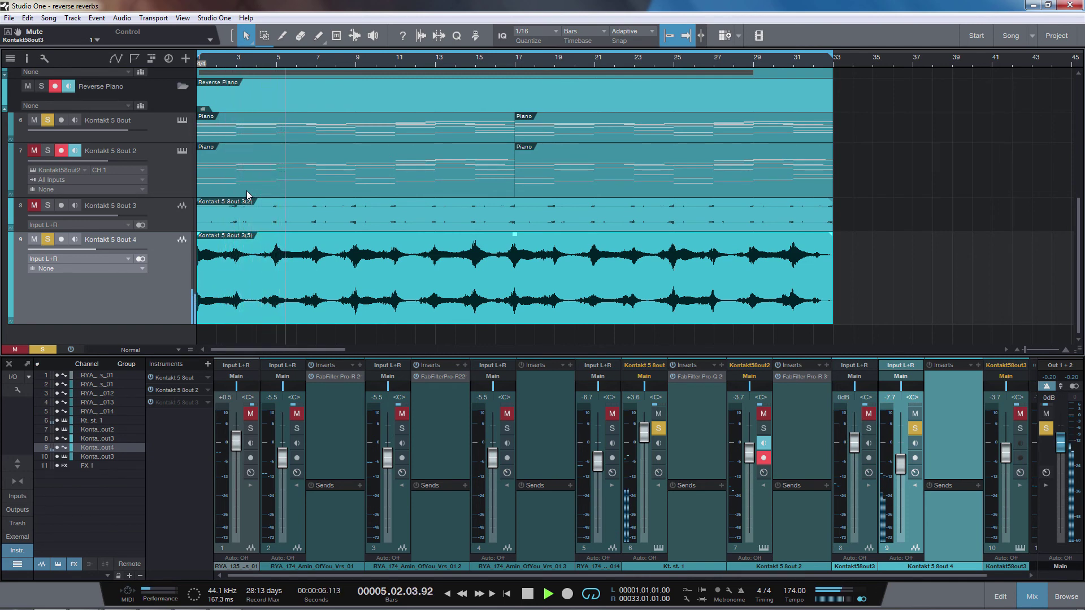
Unmute and solo the original vocal on track 1 alongside the piano tracks, and stop playback
scroll(324, 221, up, 10)
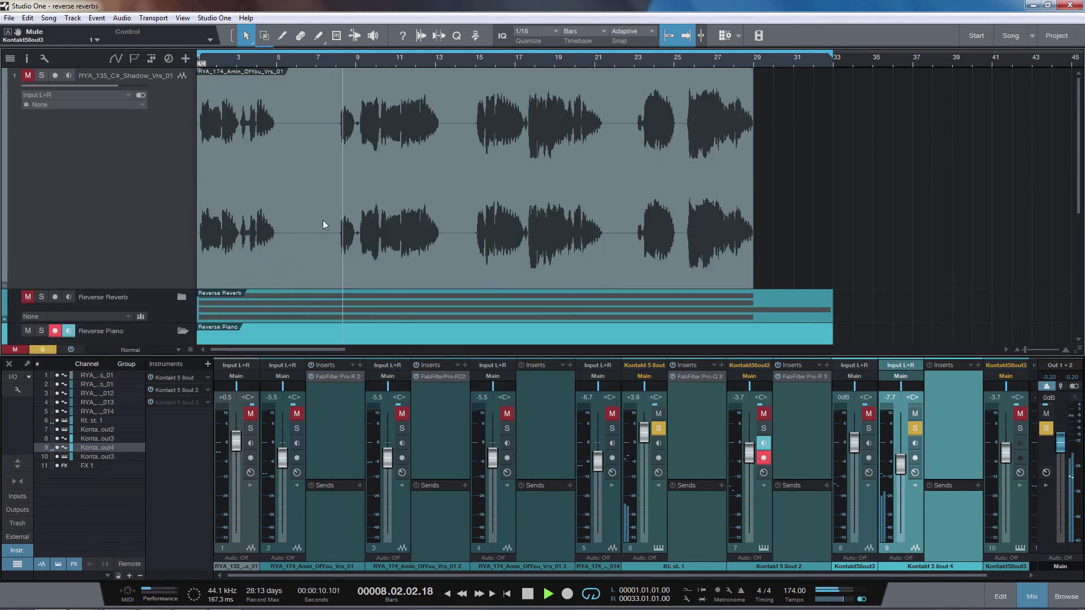
click(28, 75)
click(41, 76)
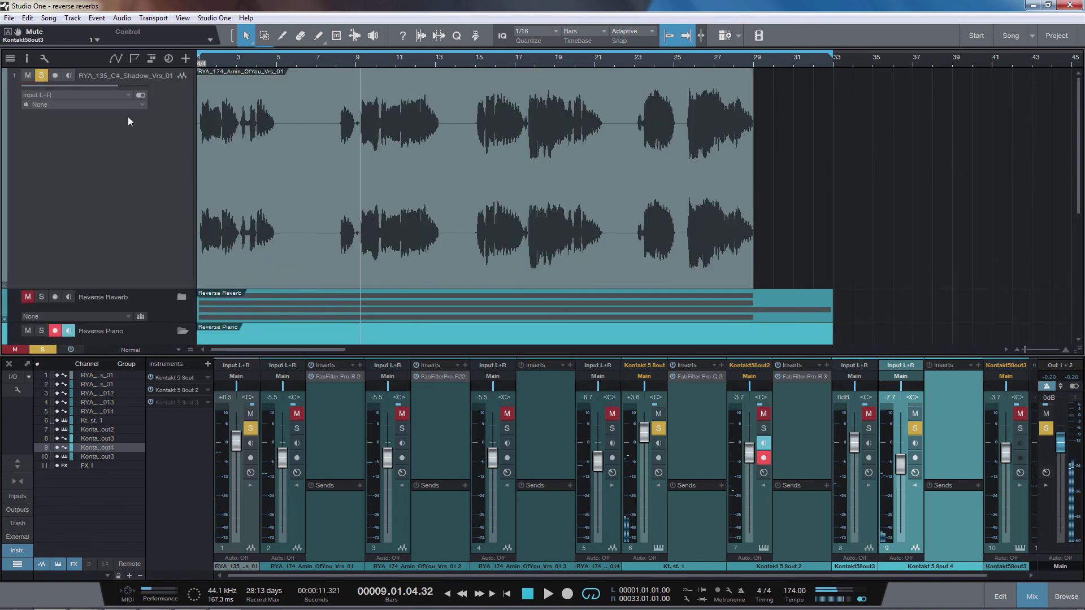
key(space)
Expand the Reverse Reverb folder, and unmute and solo reversed vocal track 5
scroll(258, 181, down, 3)
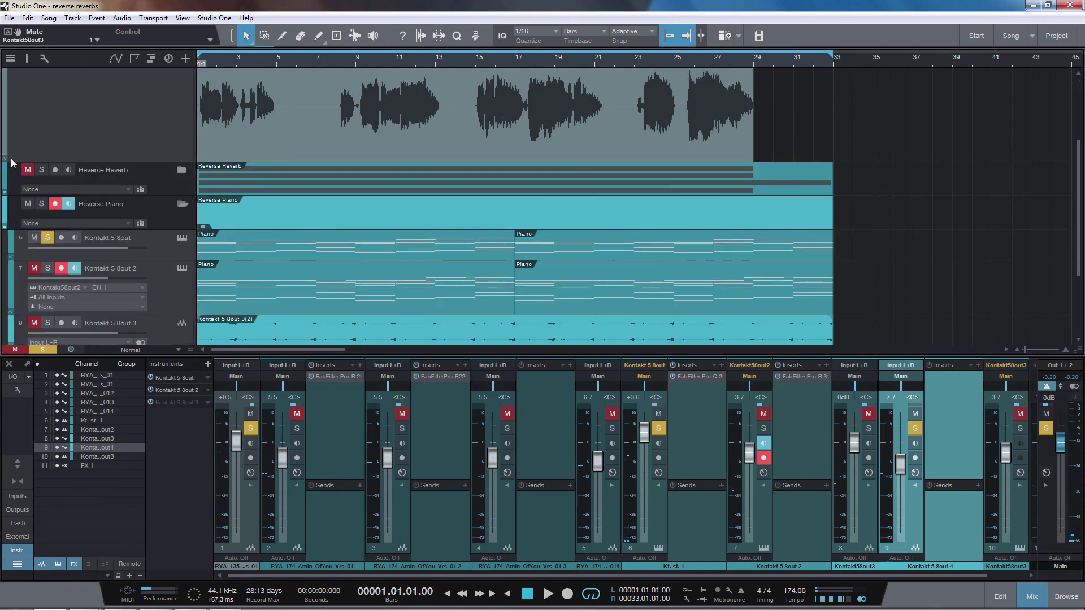
click(7, 195)
scroll(110, 233, down, 1)
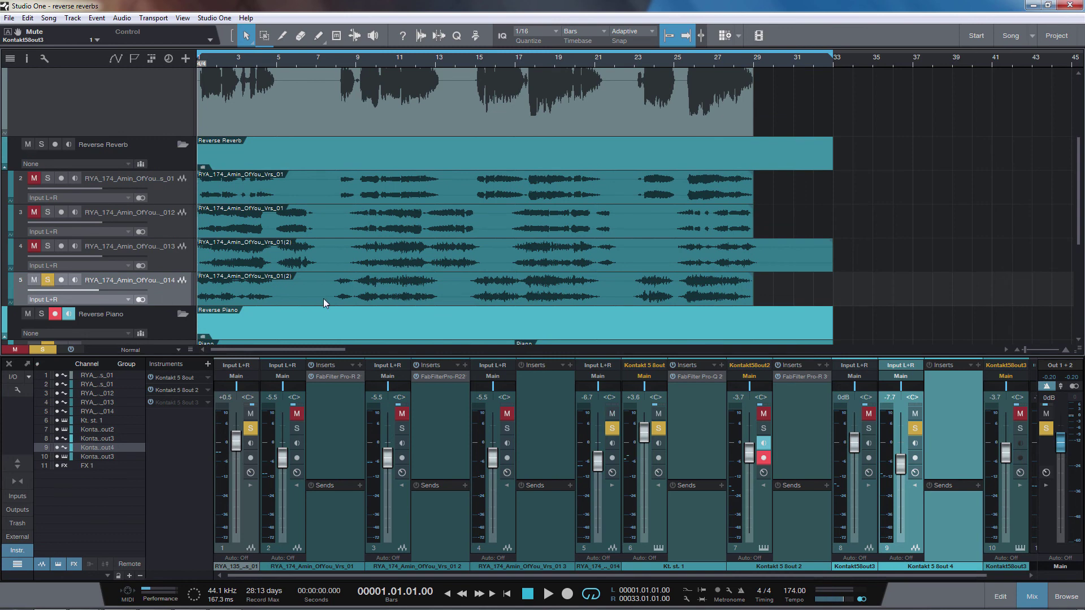
Solo the FX 1 channel and play all soloed vocal and piano tracks from the start with the mixer hidden
drag(973, 576, 1040, 572)
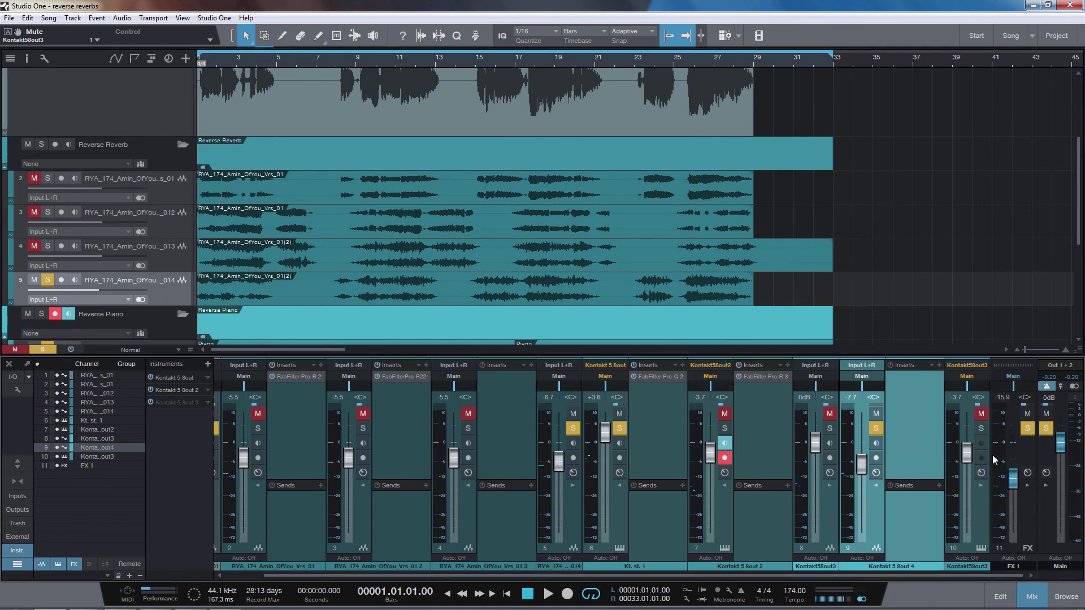
click(8, 365)
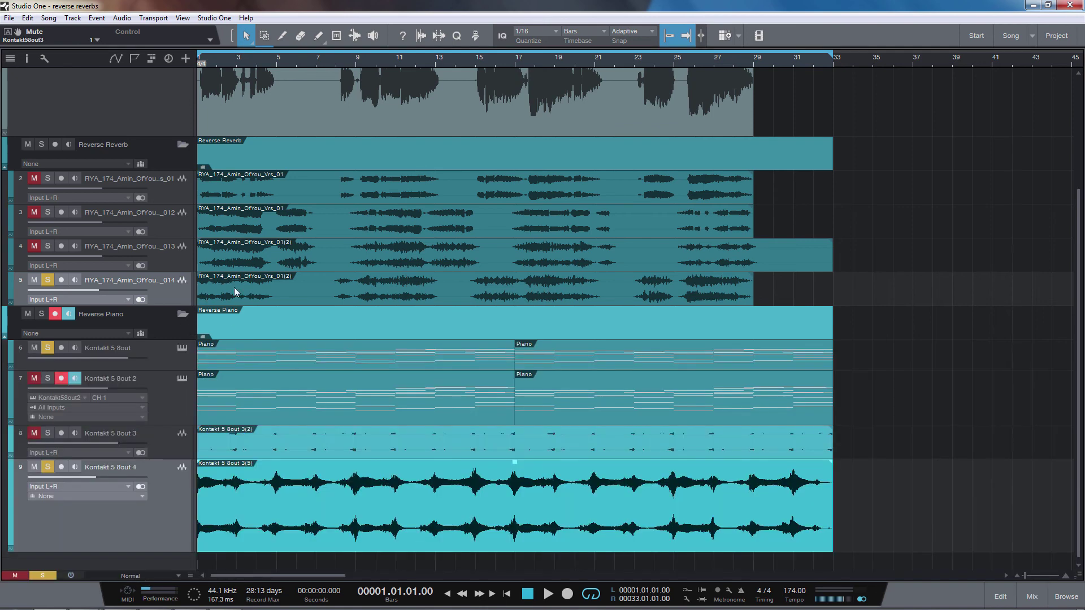
key(space)
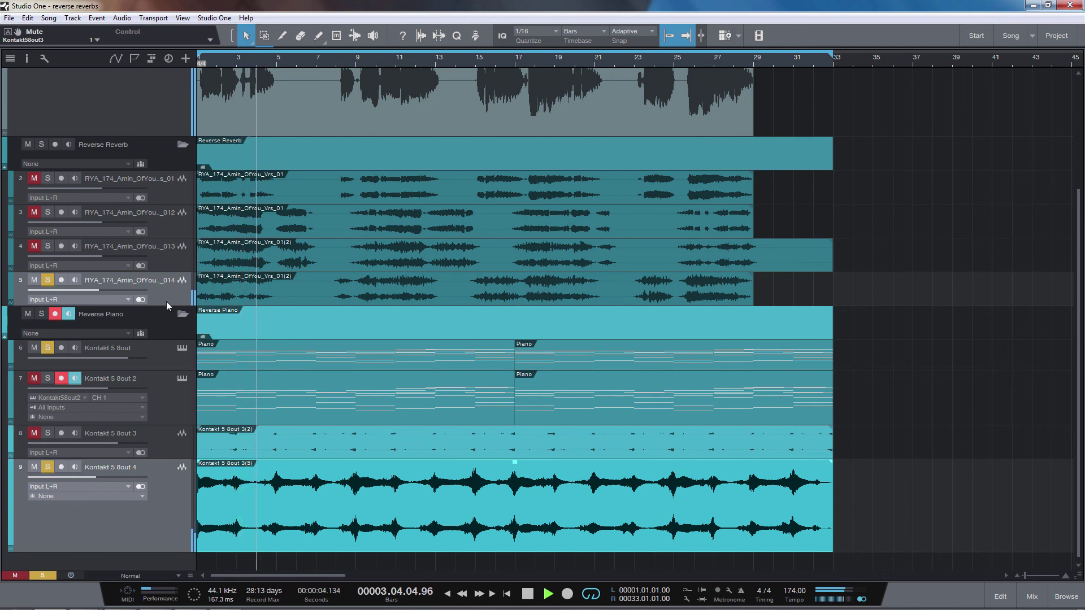
Show the mixer again and select the Kontakt 5 8out 4, reversed vocal 5 and FX 1 channels together
key(F3)
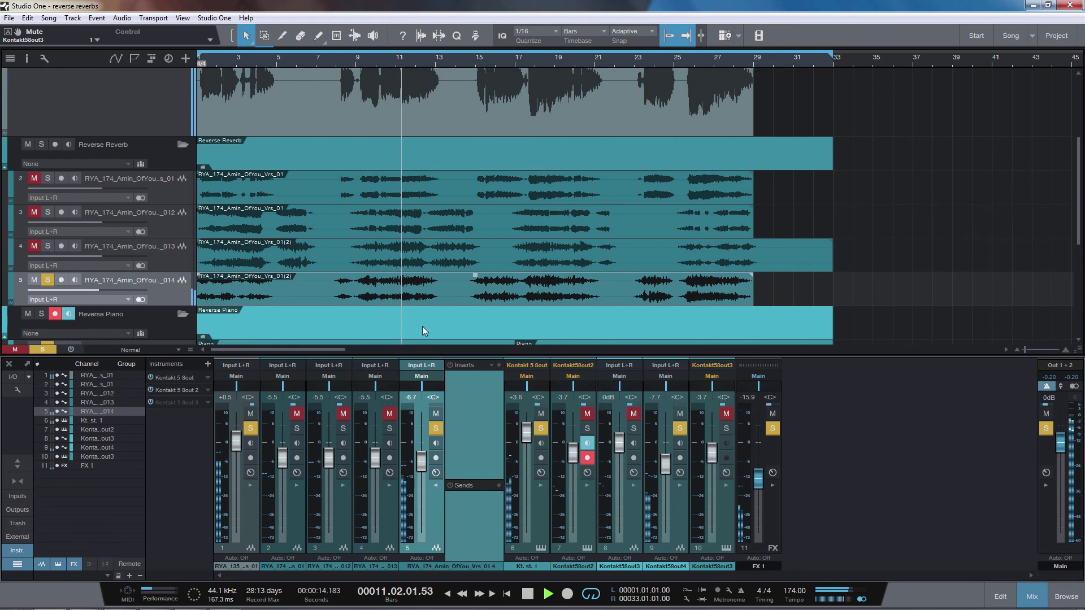
scroll(433, 293, down, 3)
scroll(433, 296, down, 2)
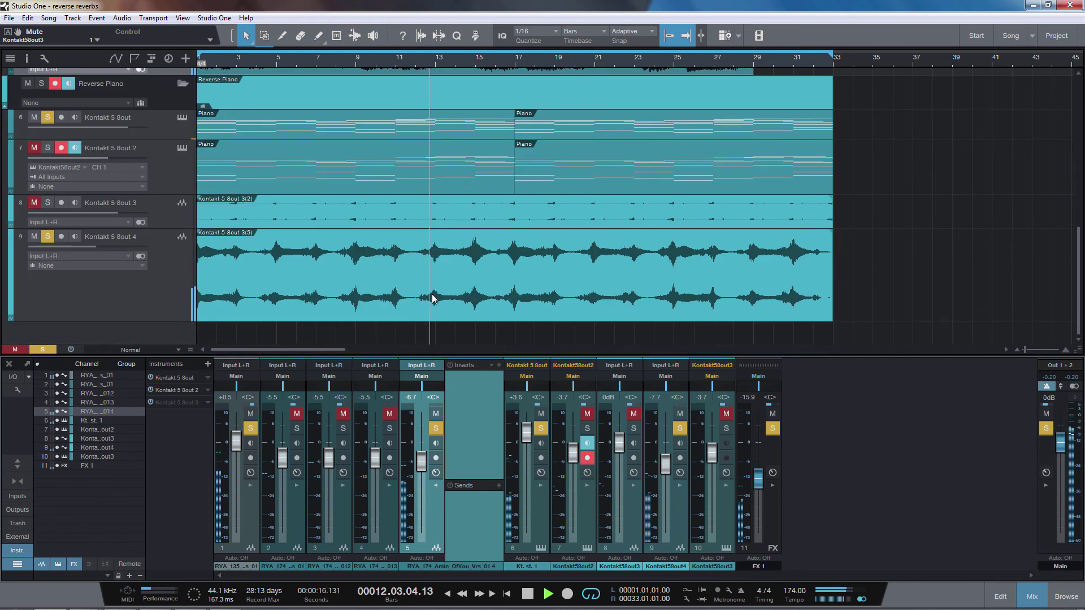
click(676, 522)
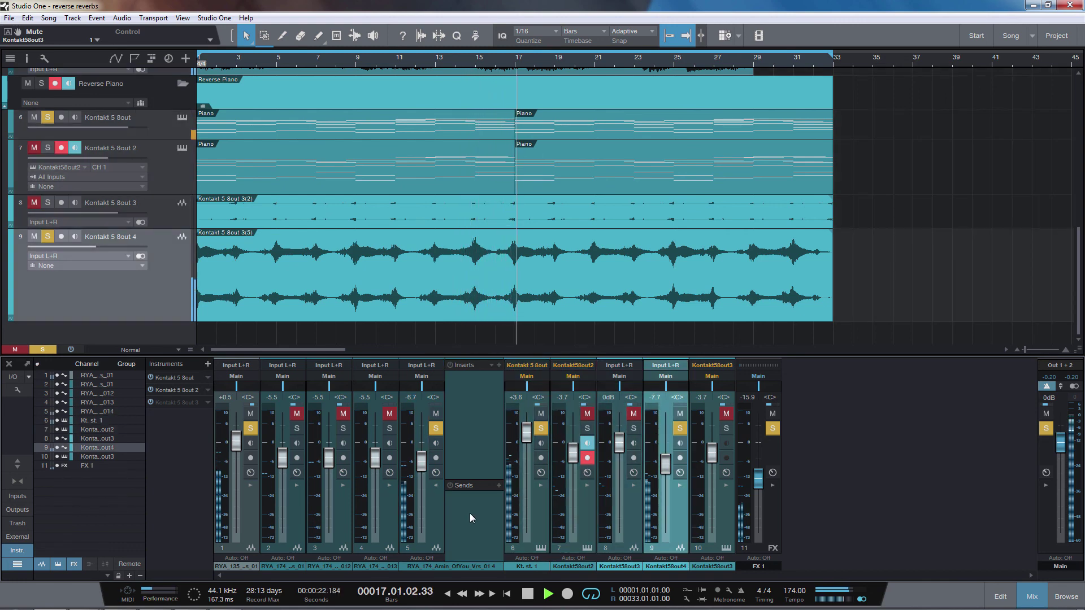
ctrl+click(469, 513)
ctrl+click(775, 536)
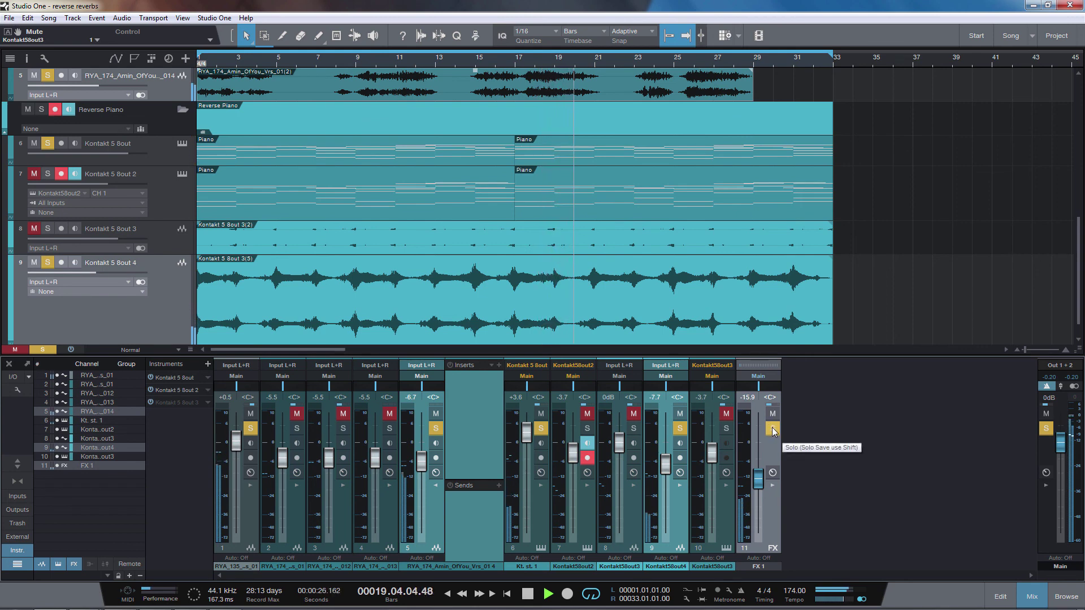
Mute the selected reverse reverb and FX channels, and play the remaining vocal and piano from the start
click(774, 429)
key(m)
key(space)
key(space)
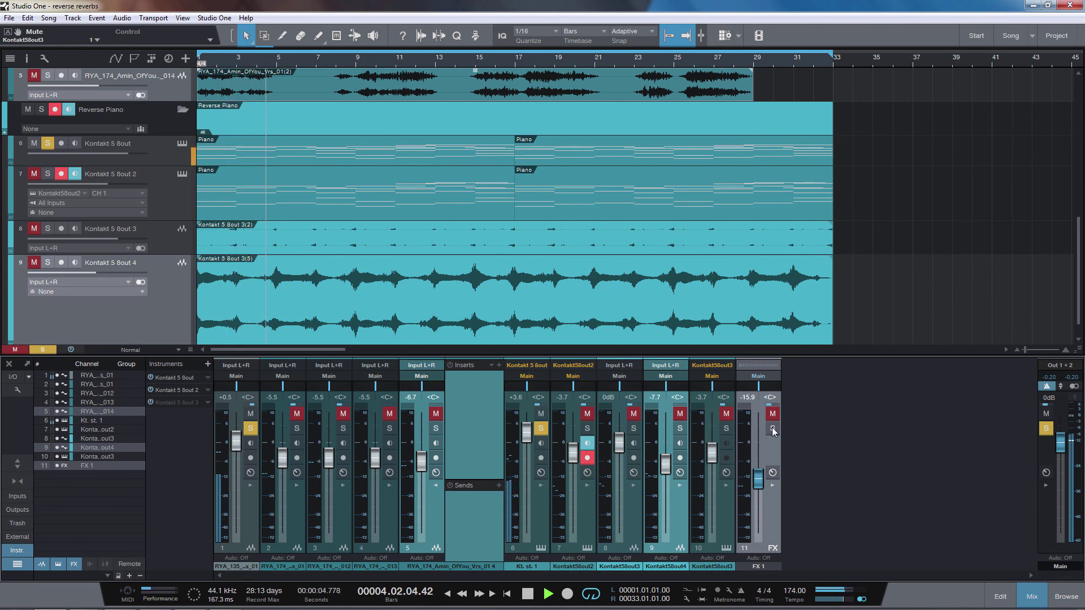
Unmute and solo the selected reverse reverb and FX channels, and replay the song from the start for comparison
click(773, 429)
key(space)
key(space)
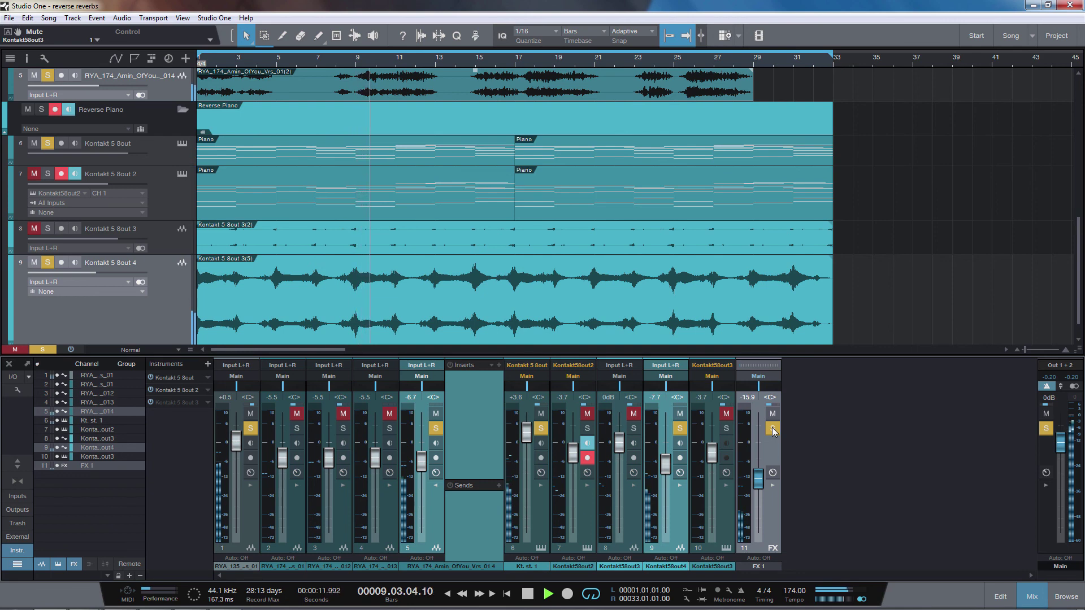
Compare the mix without and with the selected reverse reverb and FX channels, stop playback, and leave those channels muted
click(773, 429)
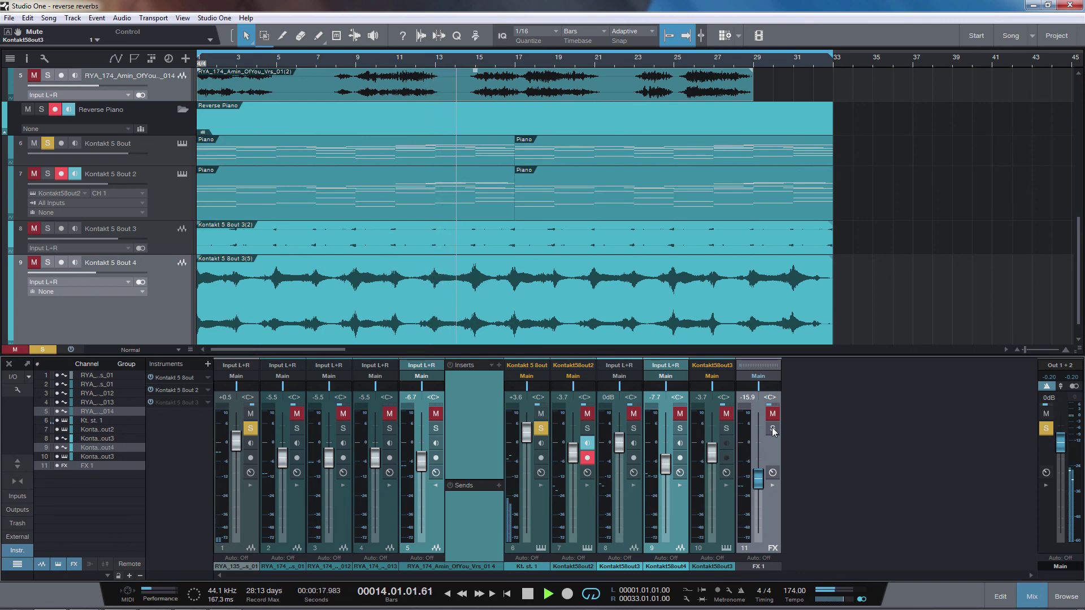
click(772, 430)
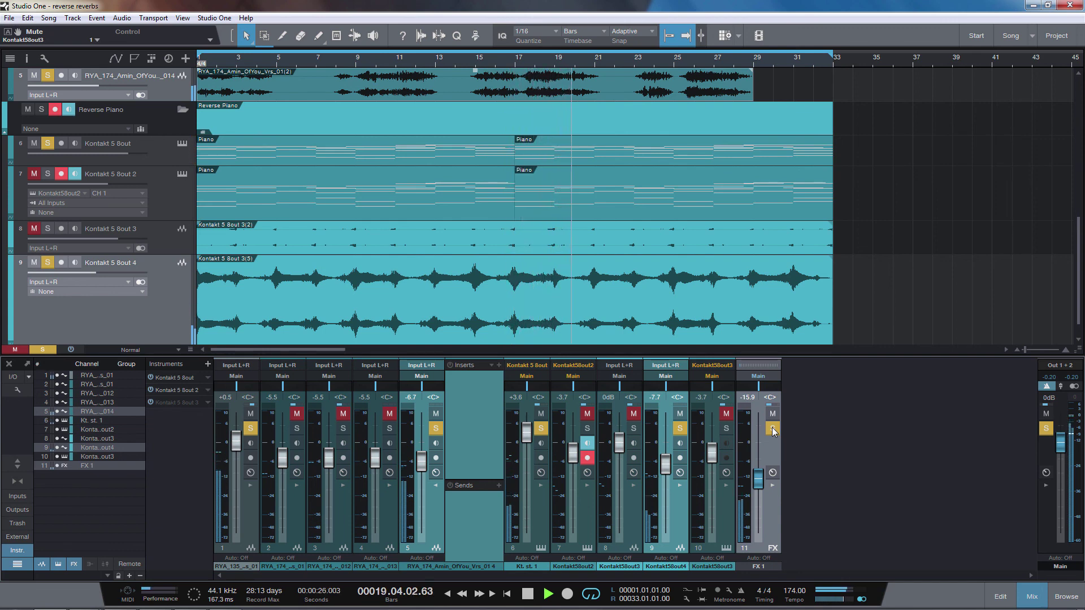
key(space)
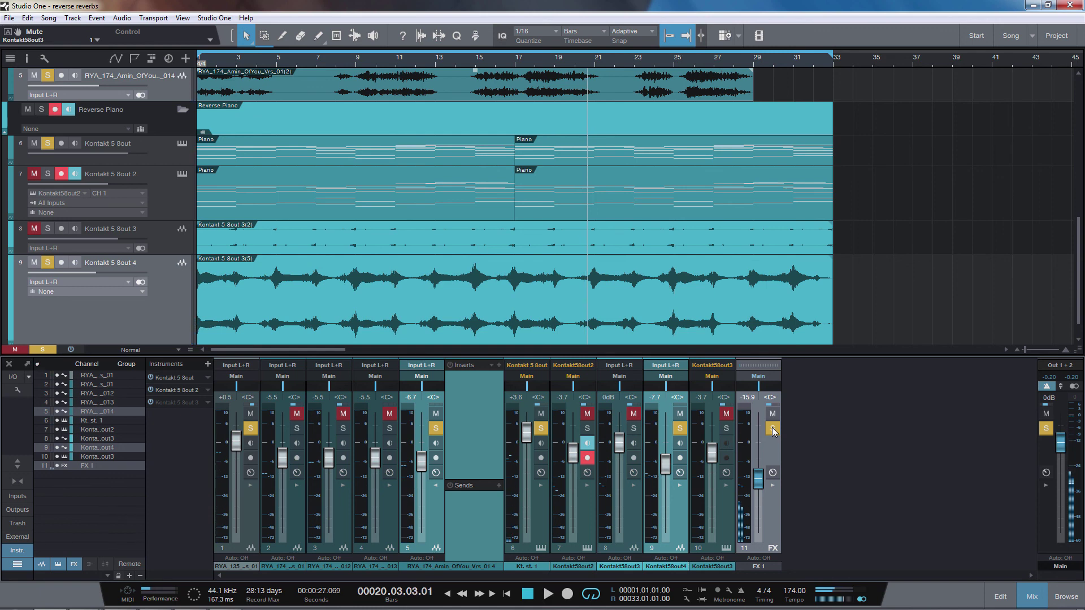
click(773, 416)
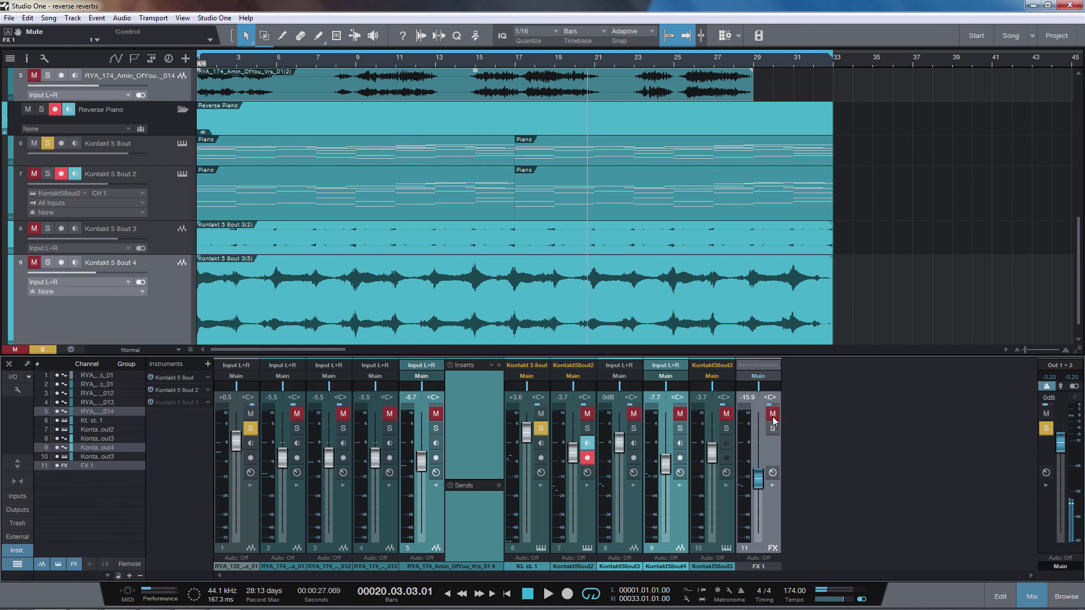